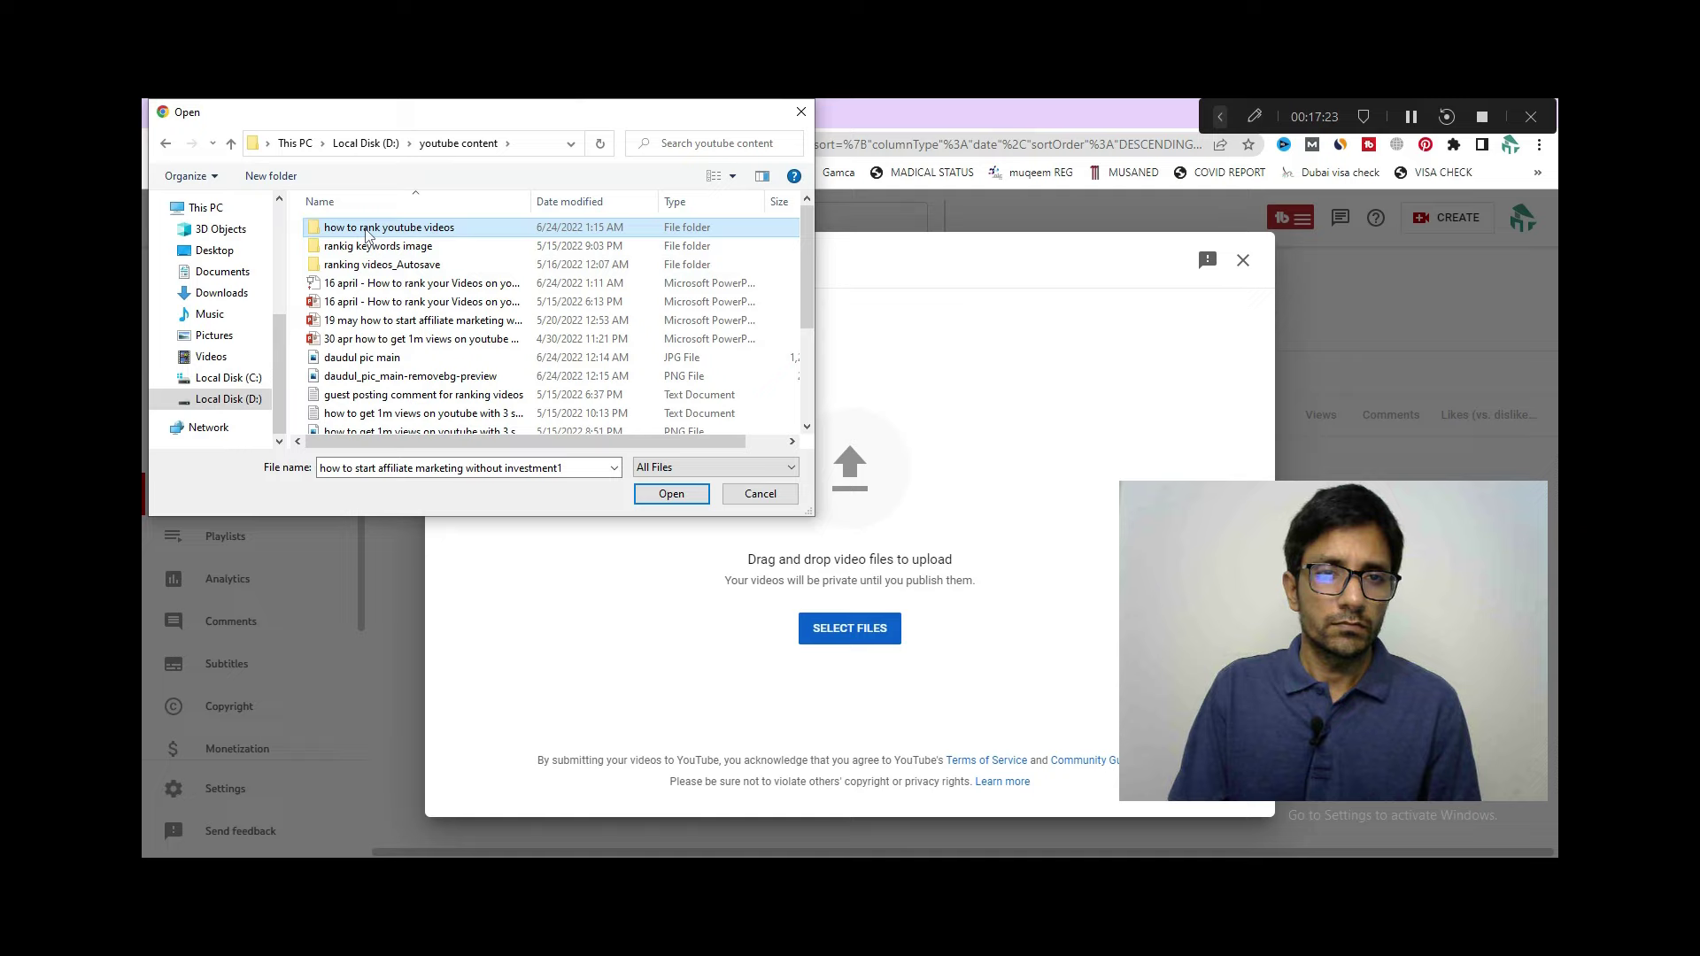
Upload the MP4 "how to start affiliate marketing without investment1" from the "how to rank youtube videos" folder
double_click(368, 229)
click(398, 249)
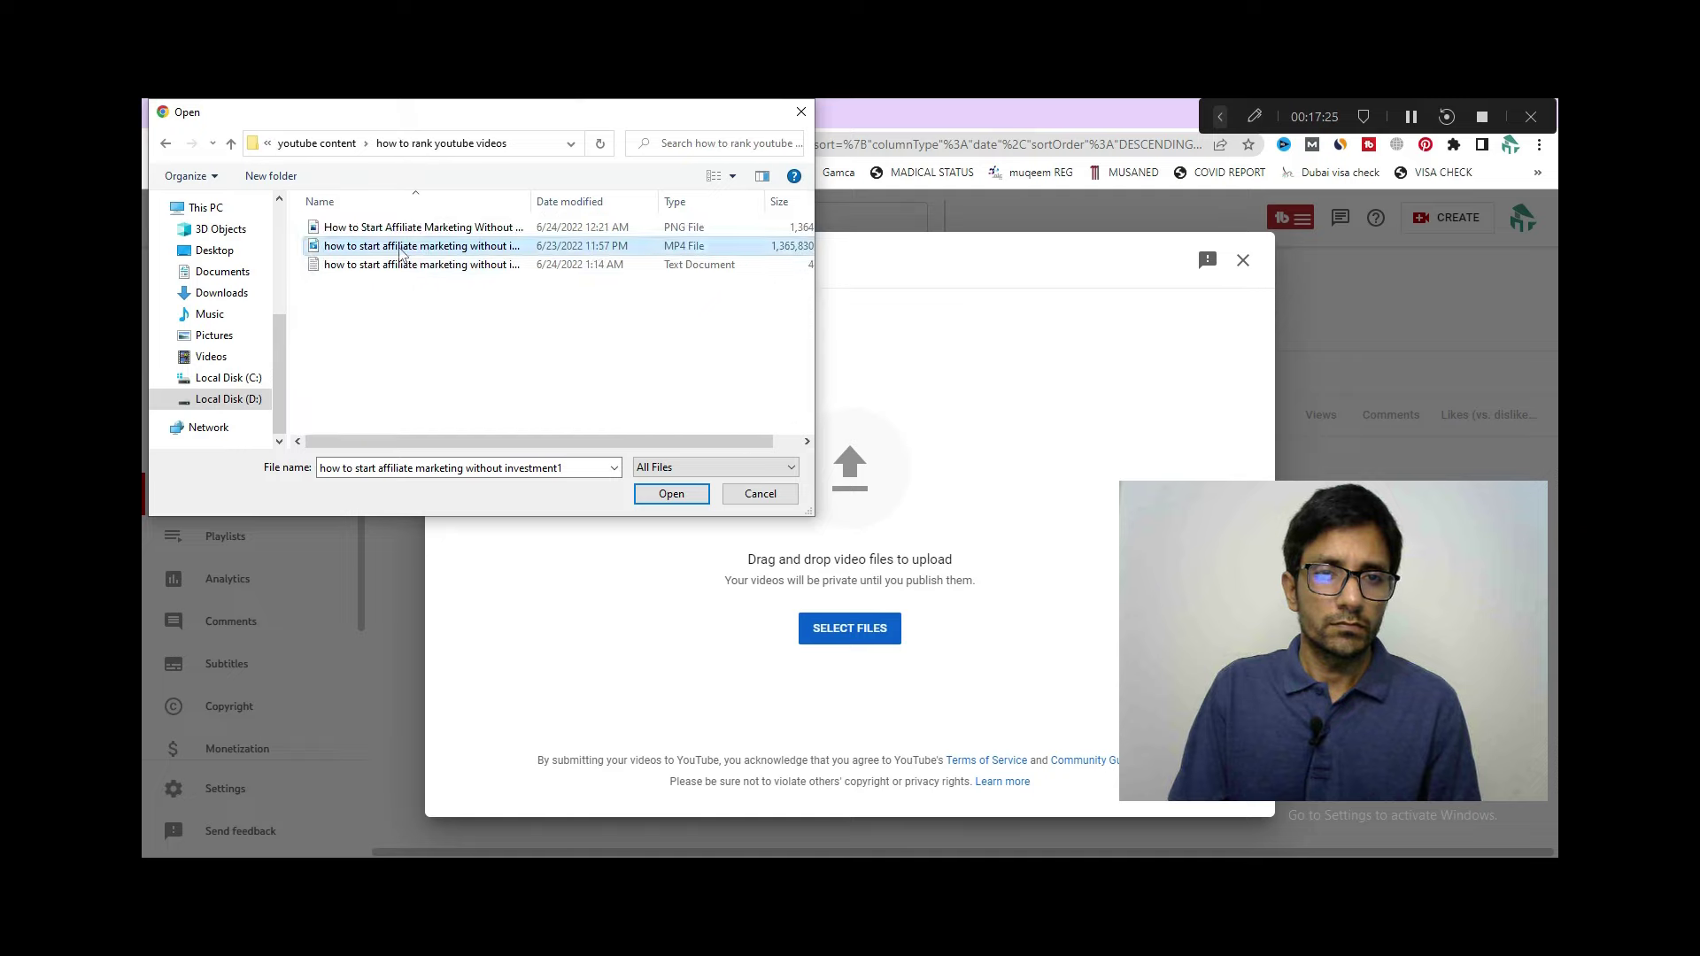
click(660, 502)
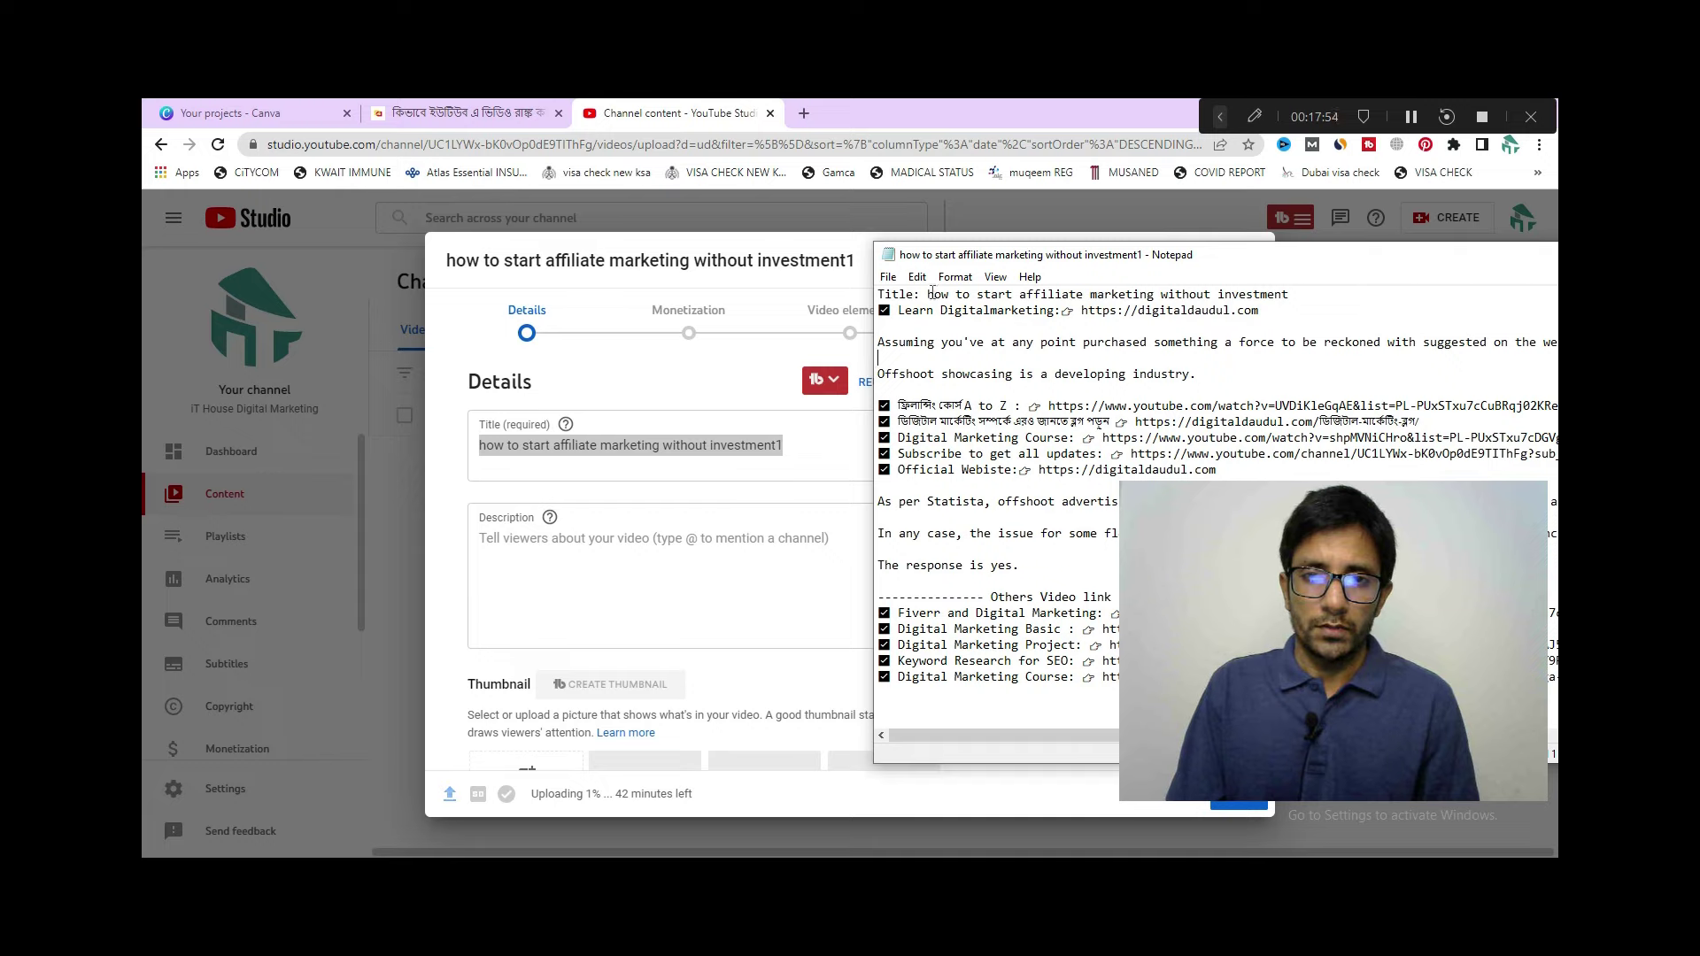
Set the video title to "how to start affiliate marketing without investment", matching the title in the Notepad notes
drag(931, 293, 1263, 297)
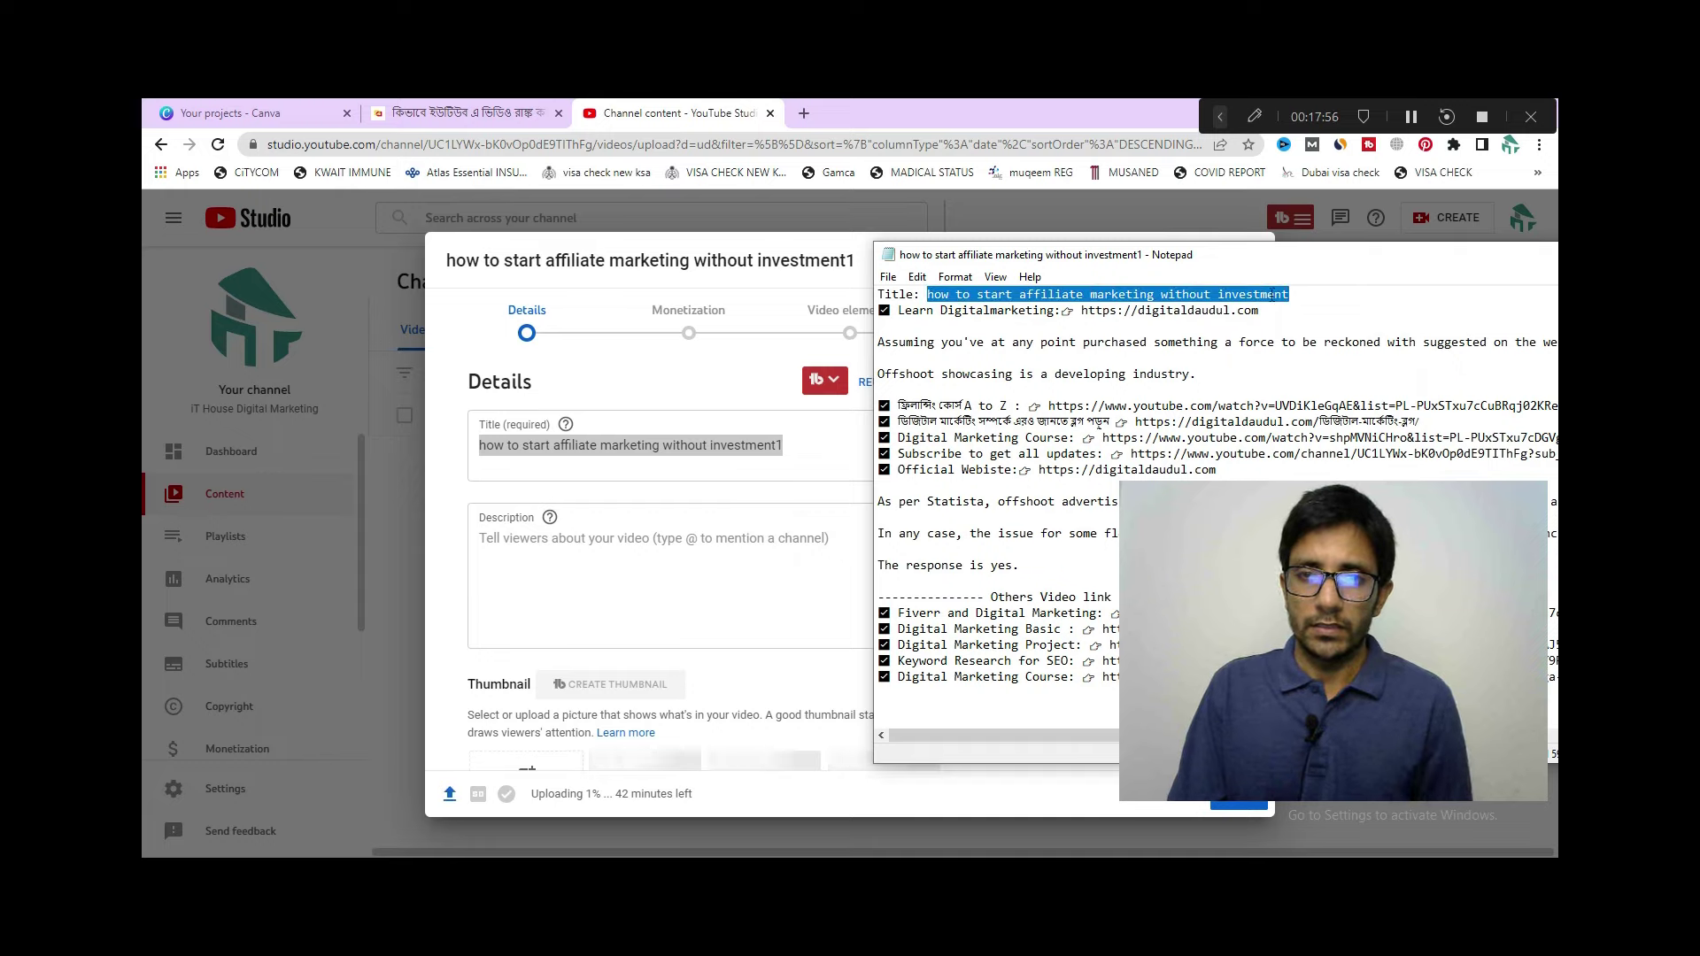
click(709, 449)
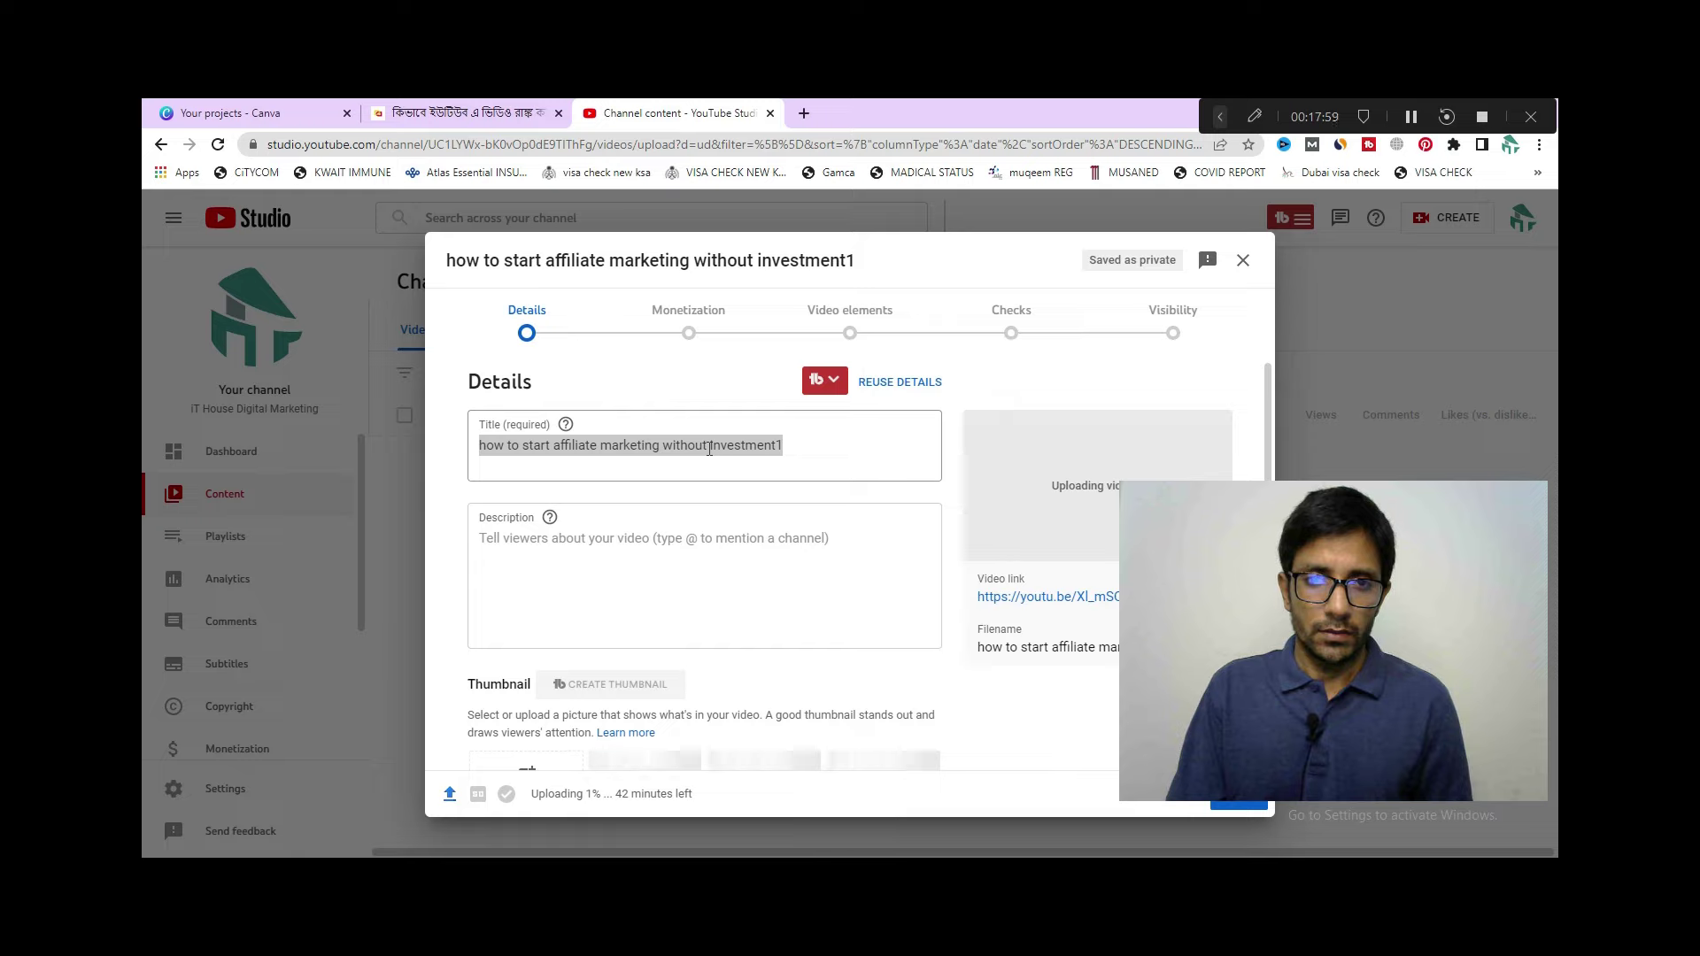
click(796, 446)
scroll(768, 461, down, 4)
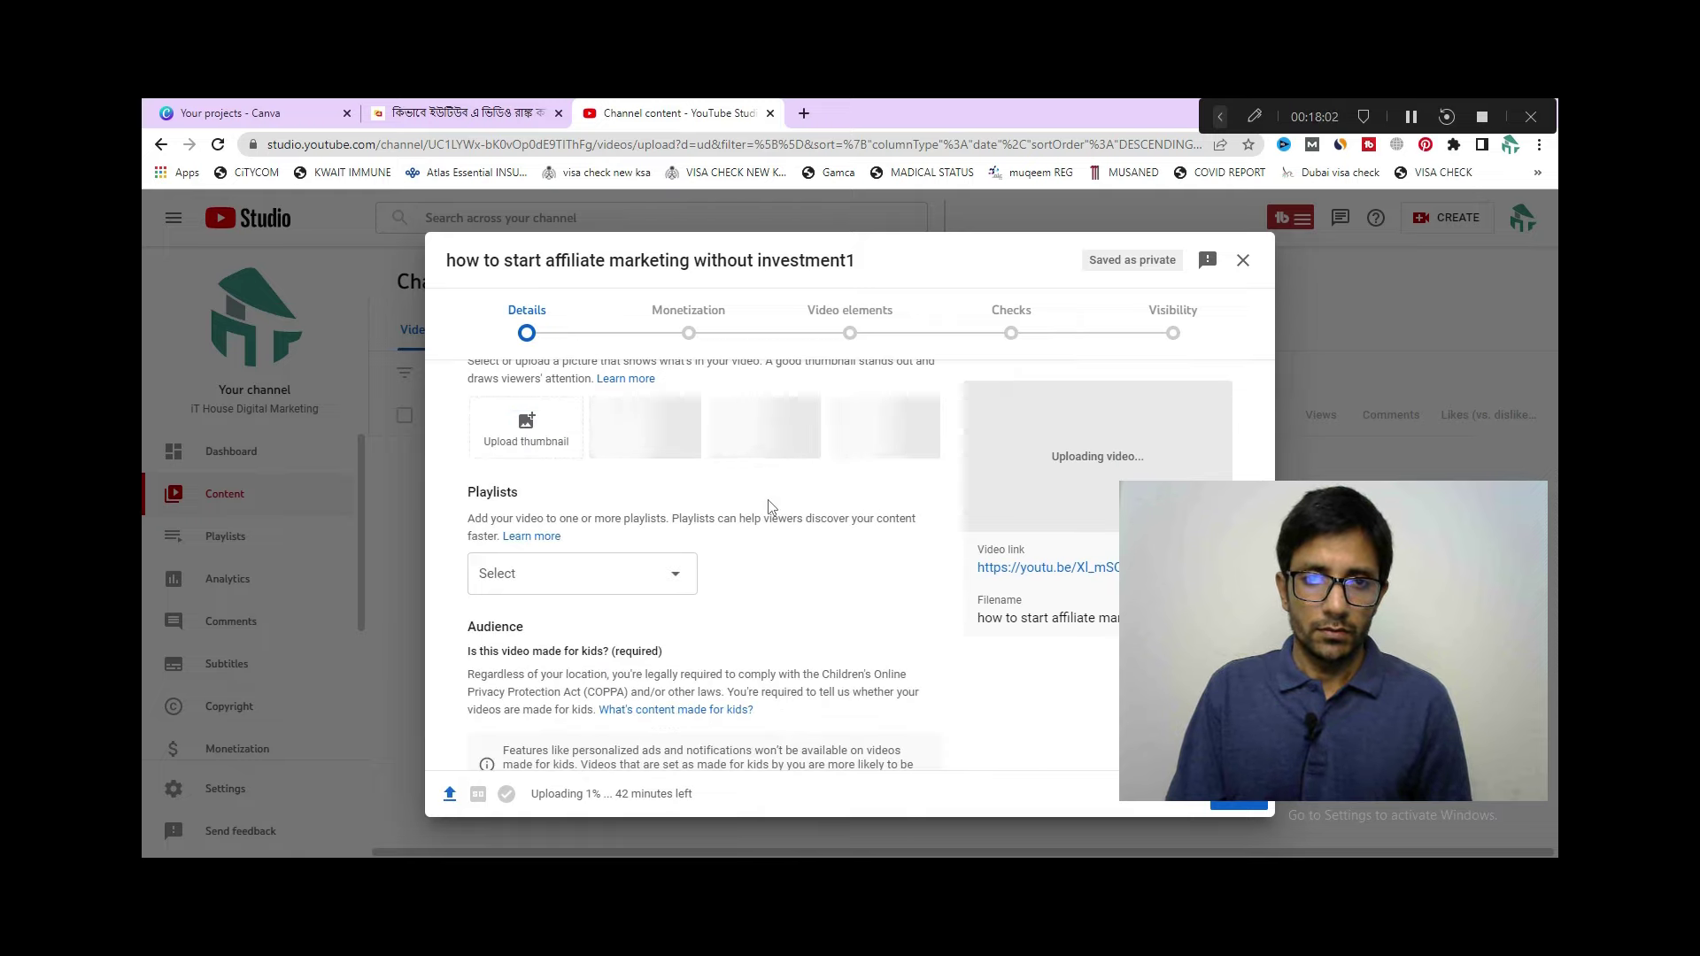
scroll(768, 506, up, 4)
triple_click(757, 448)
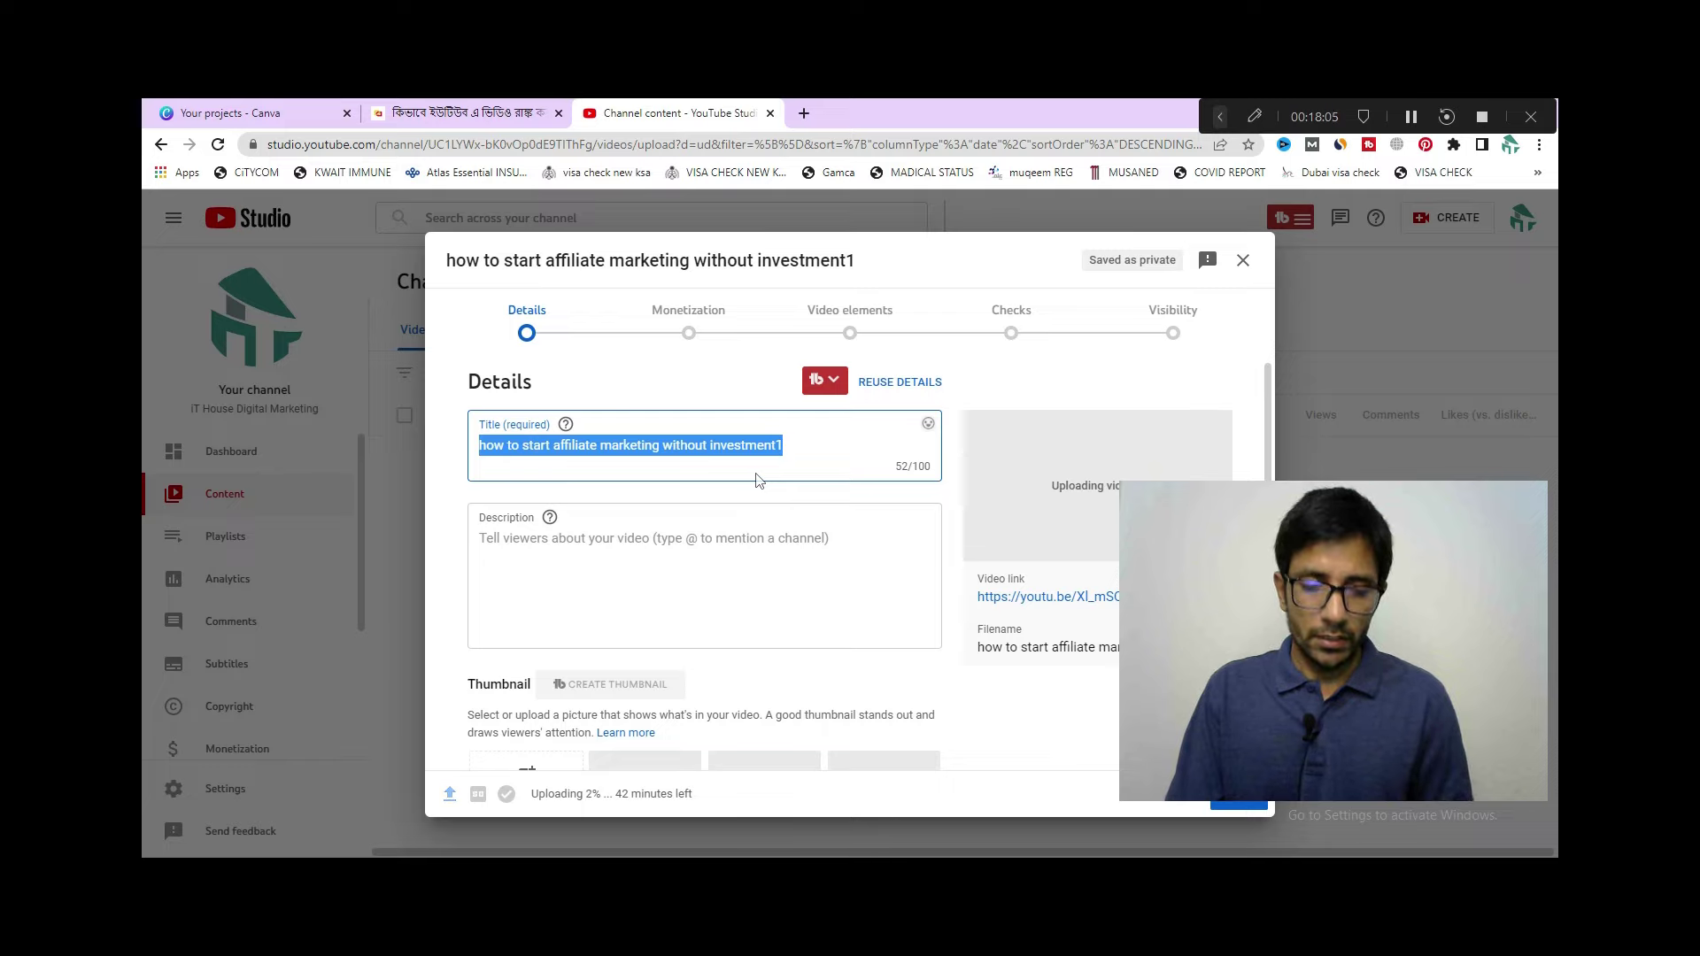
key(End)
key(BackSpace)
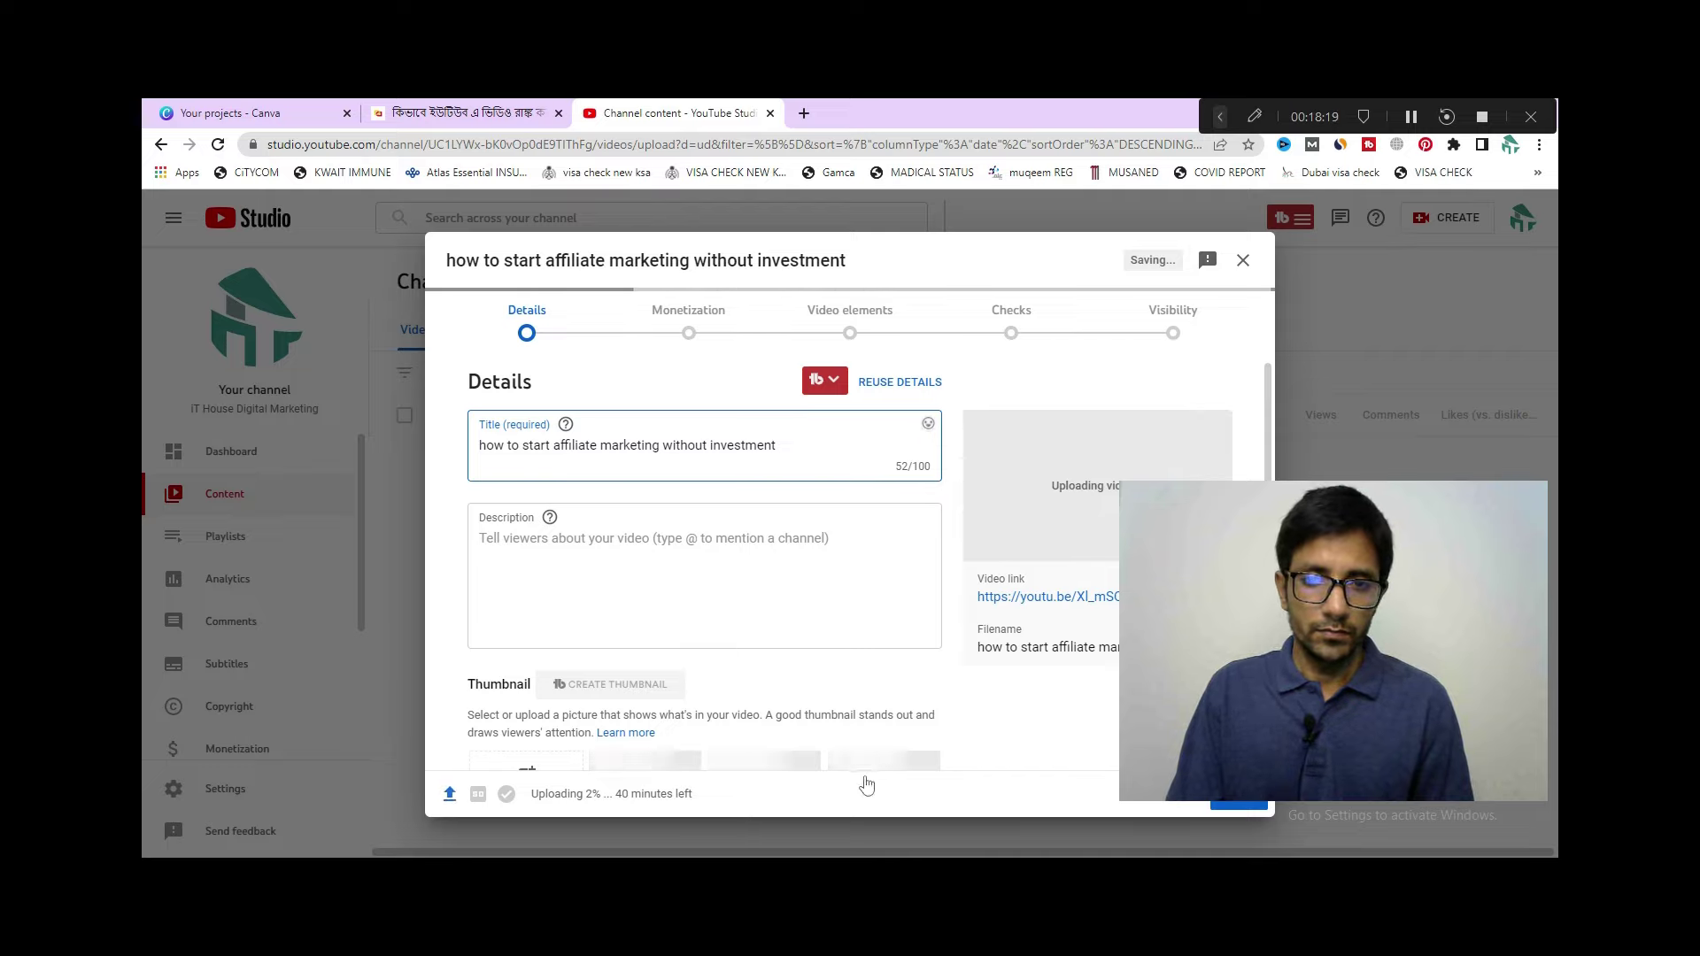
Copy the prepared text from the Notepad notes down to the closing signature and paste it as the video description
key(alt+Tab)
click(884, 486)
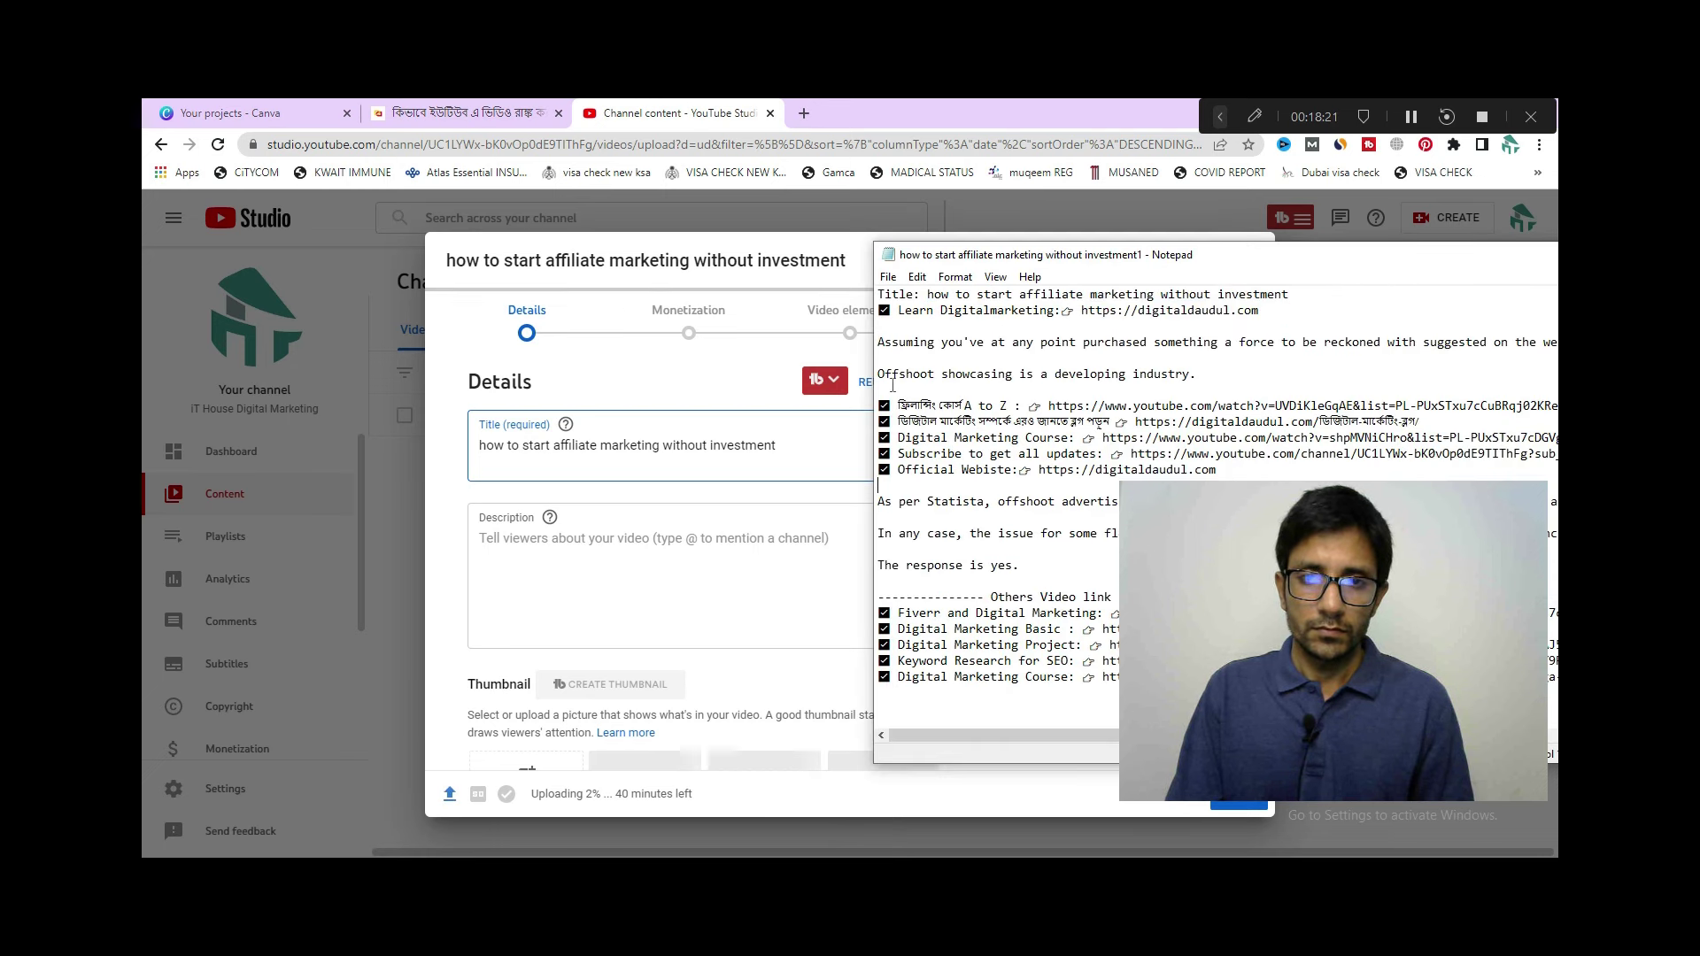
drag(880, 342, 905, 400)
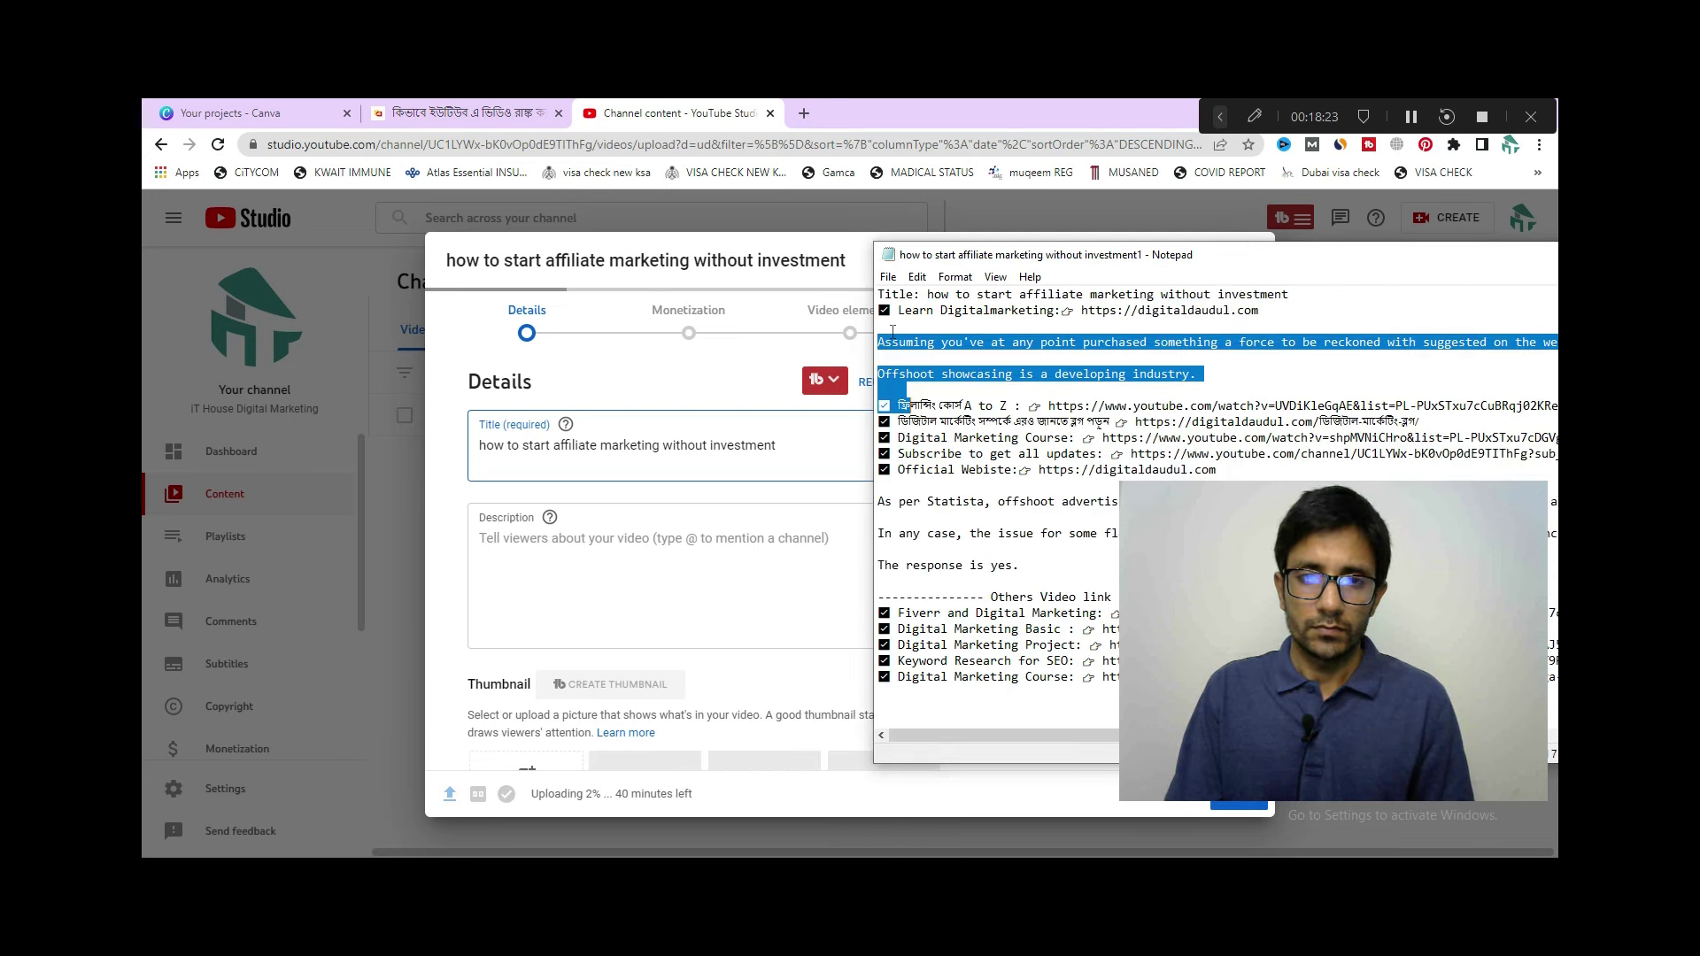
click(905, 400)
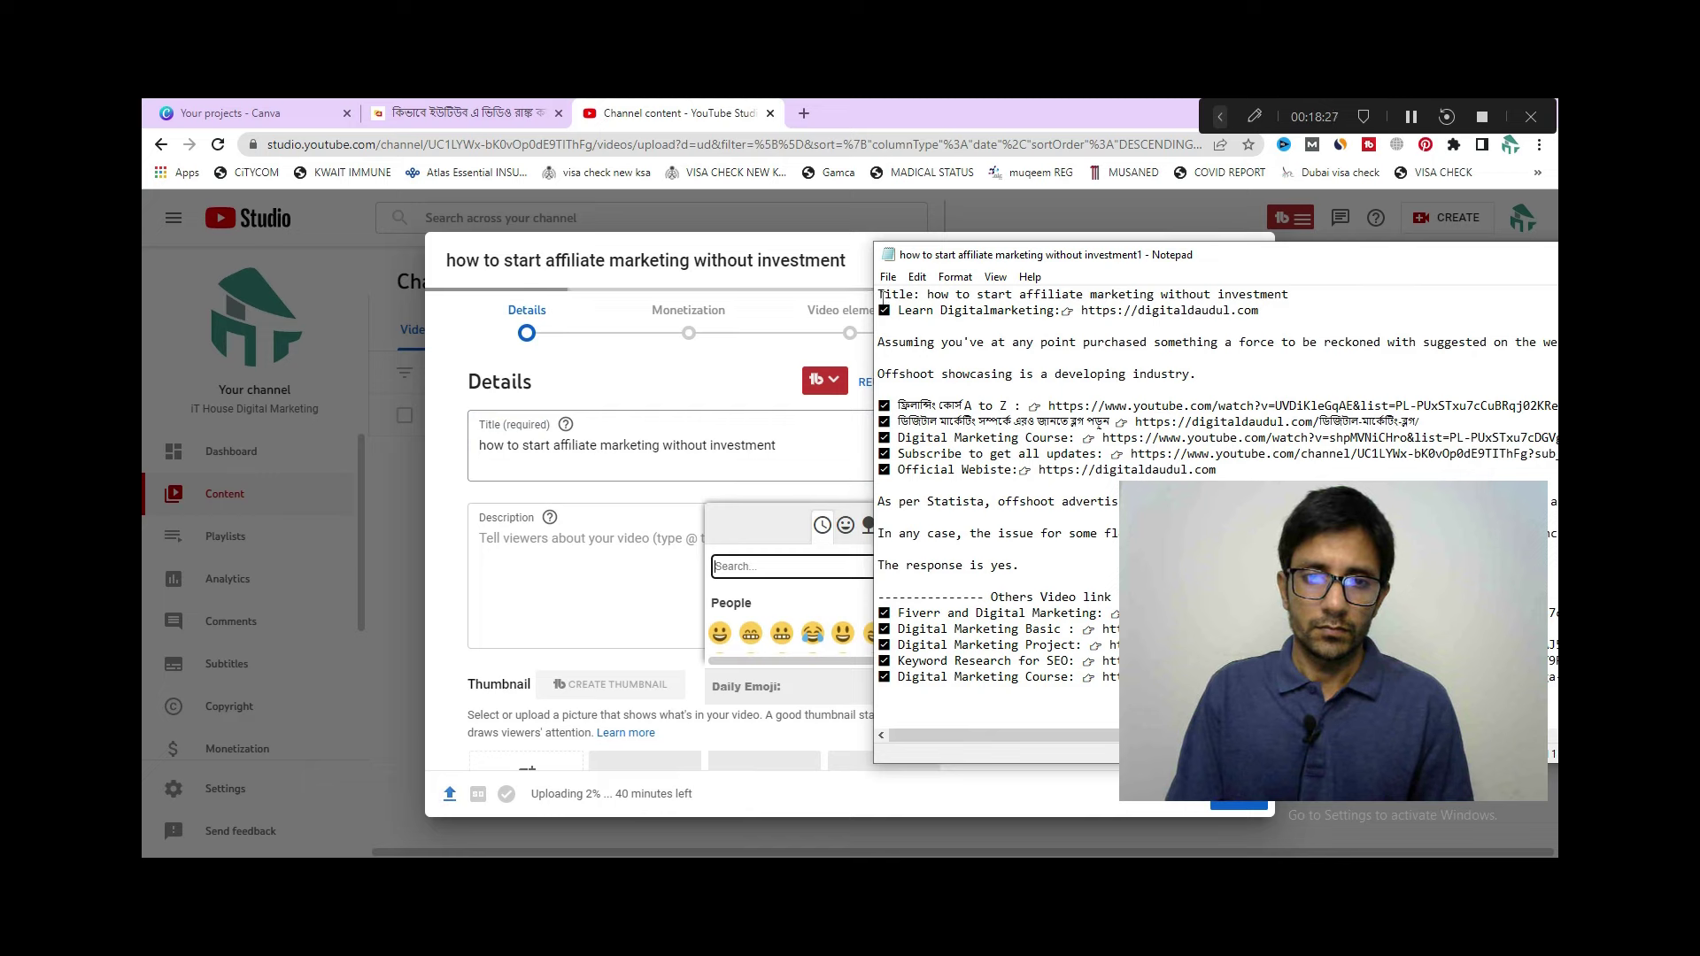
drag(928, 297, 1040, 759)
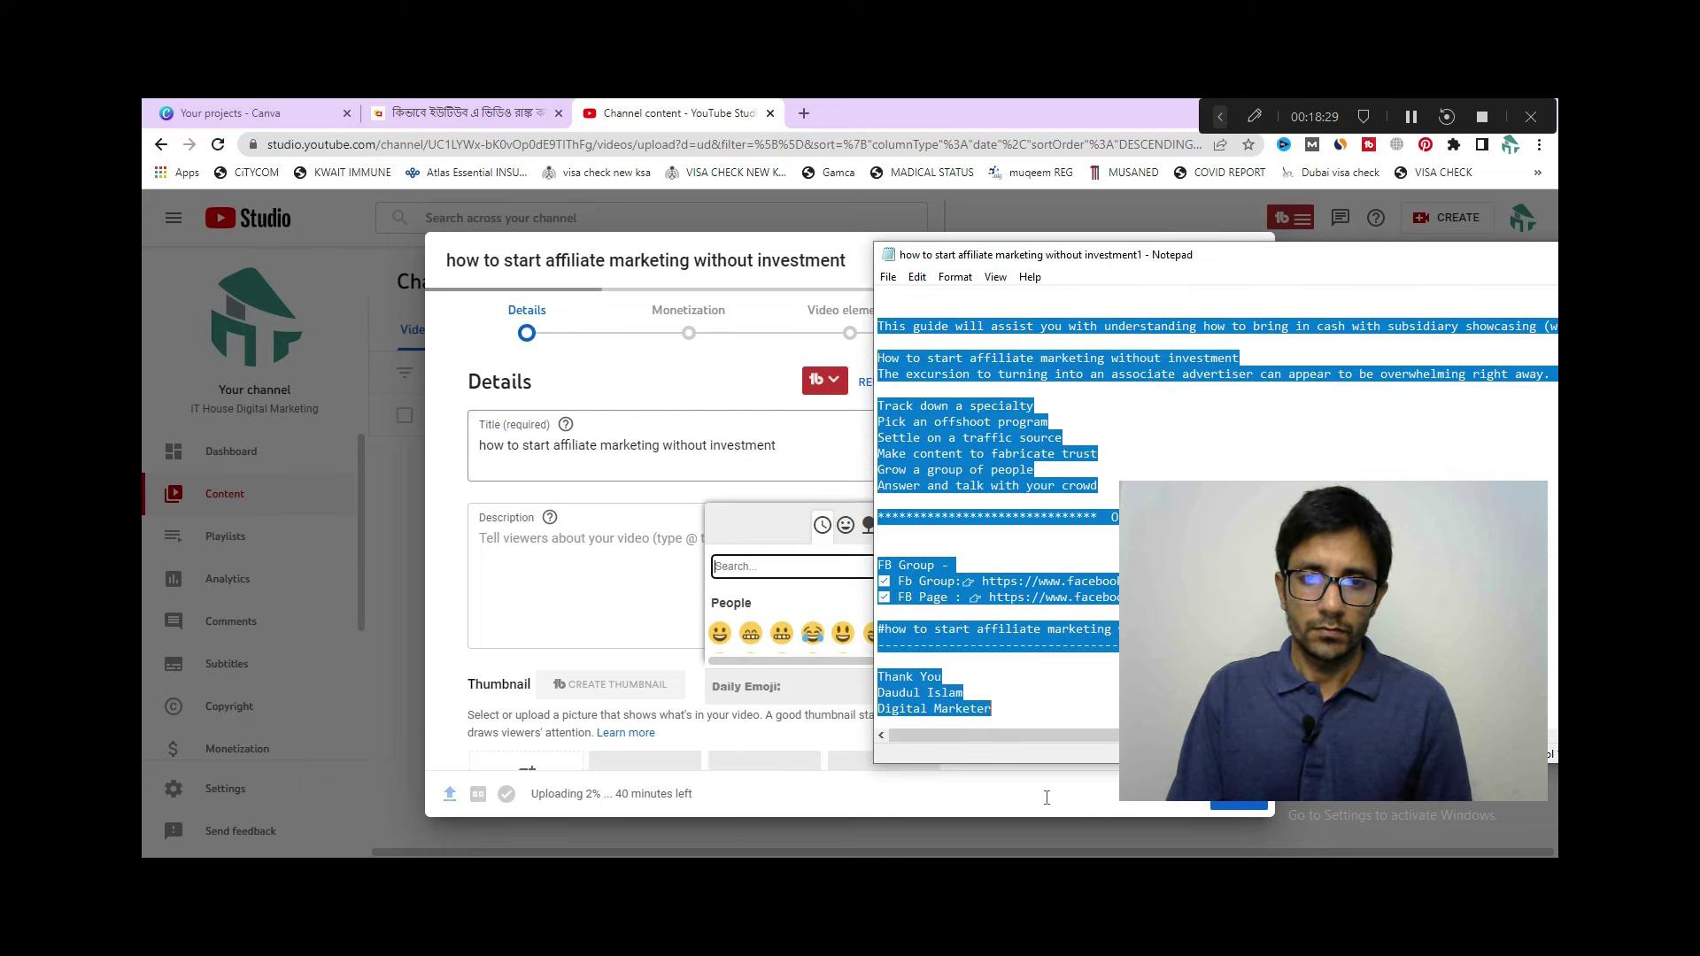
right_click(988, 458)
click(1007, 503)
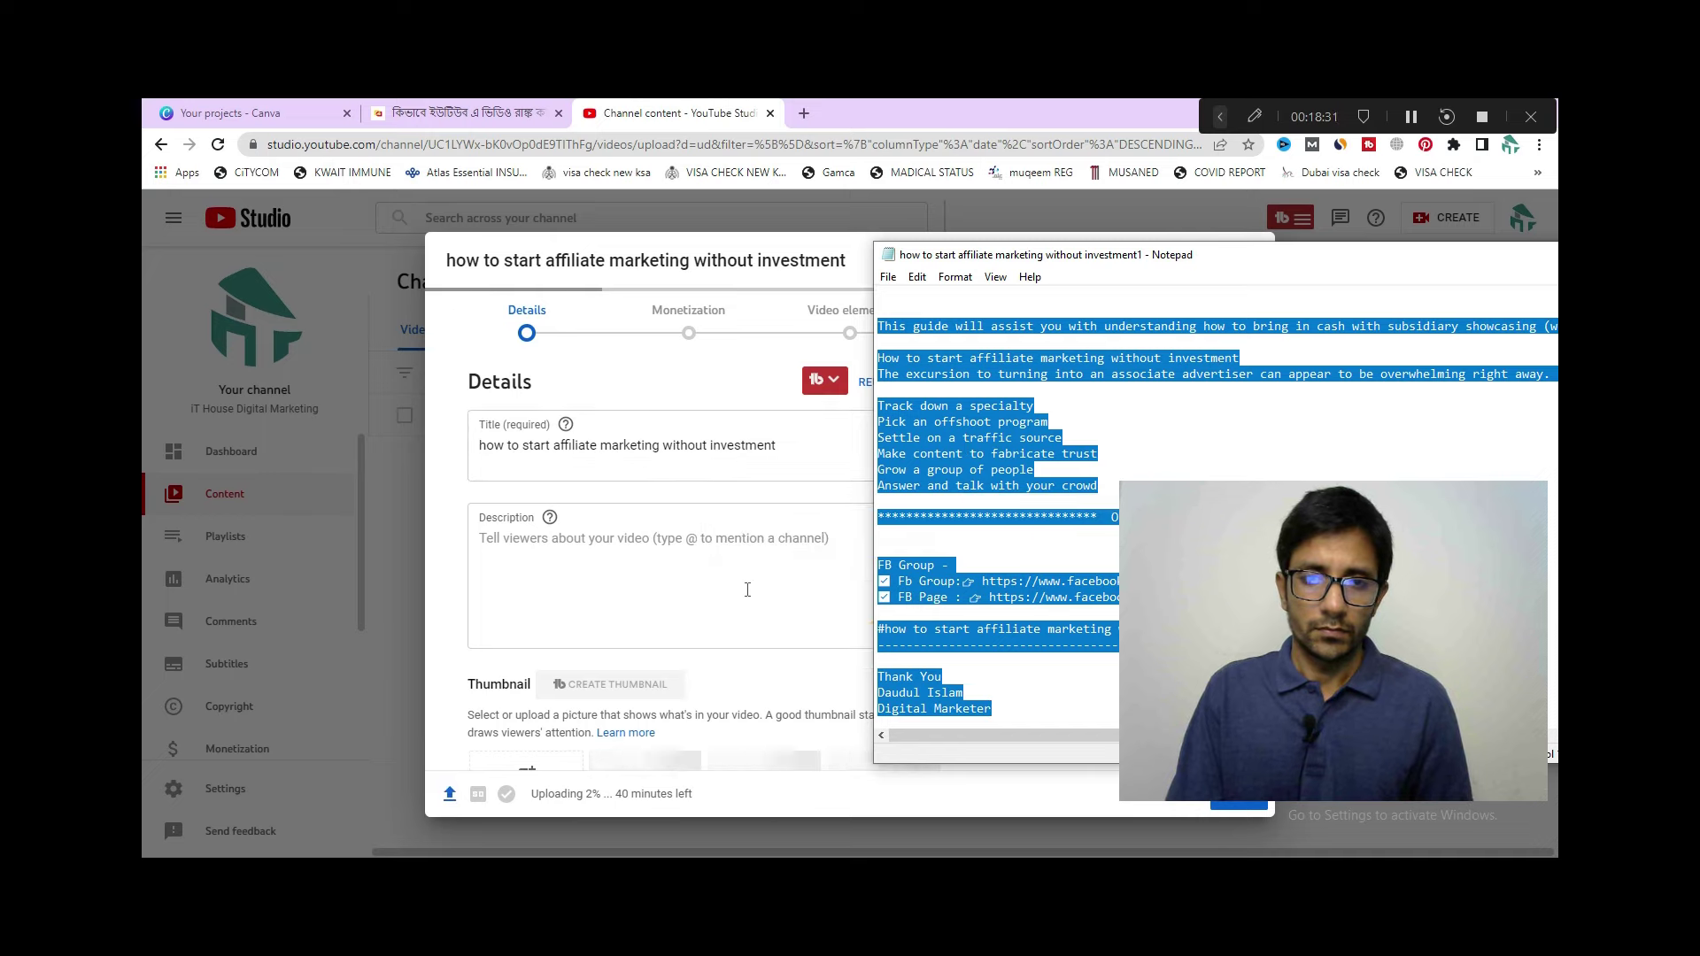
click(640, 541)
click(640, 541)
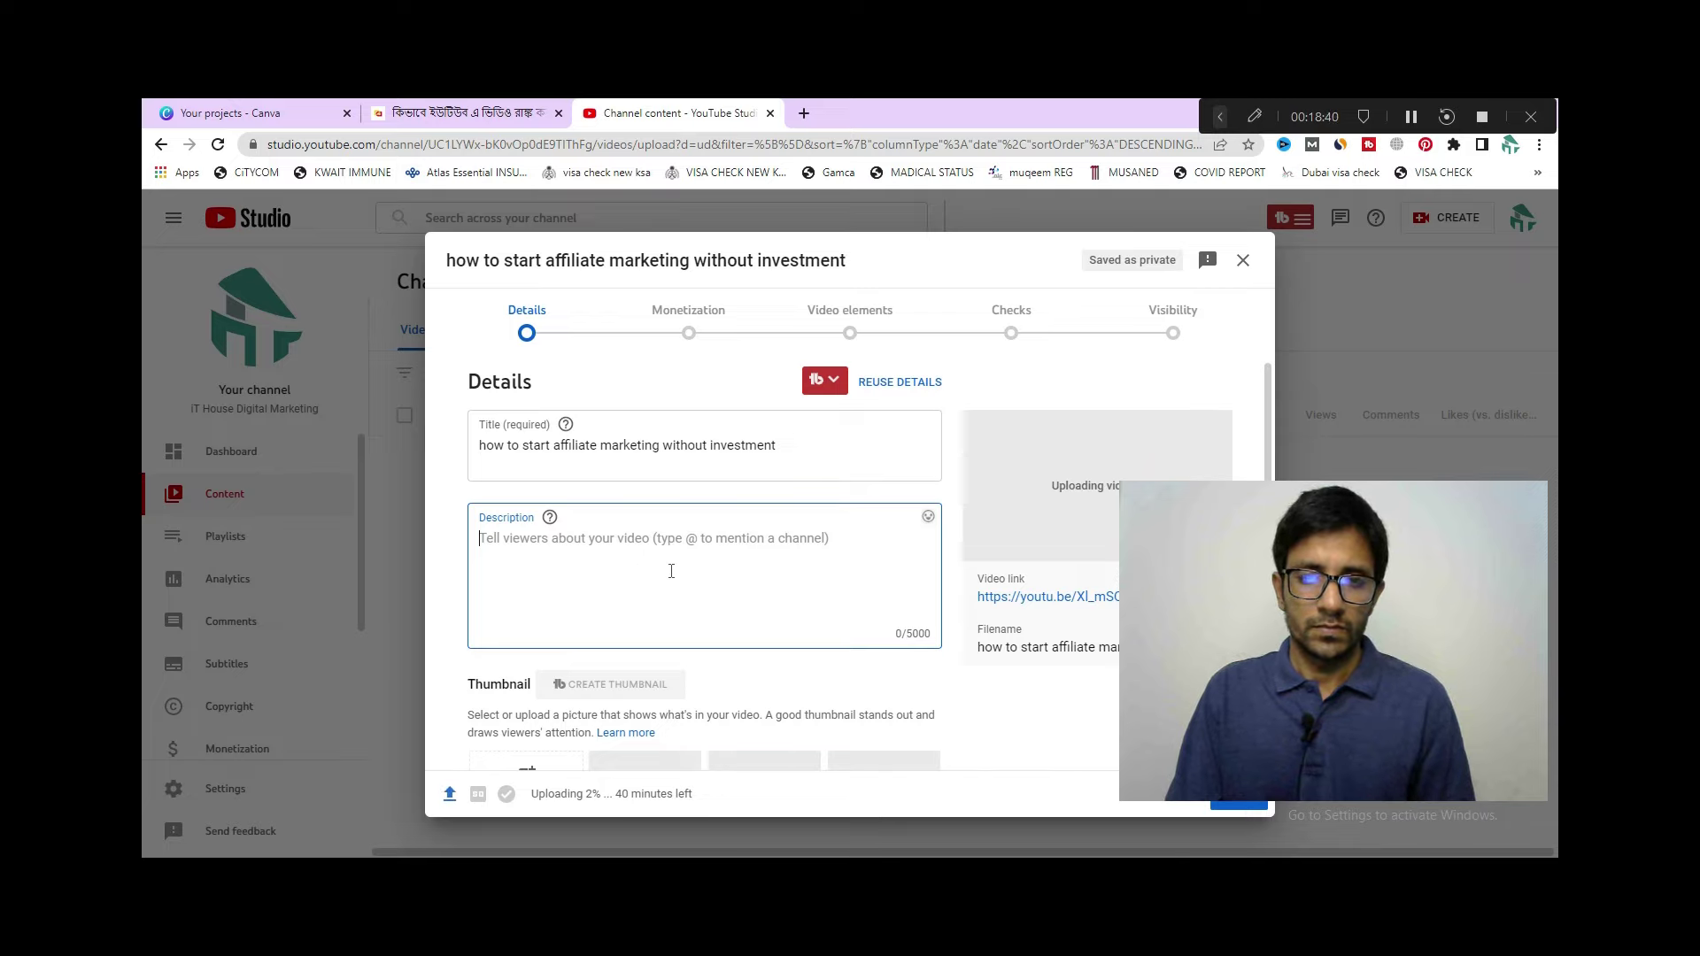
key(ctrl+v)
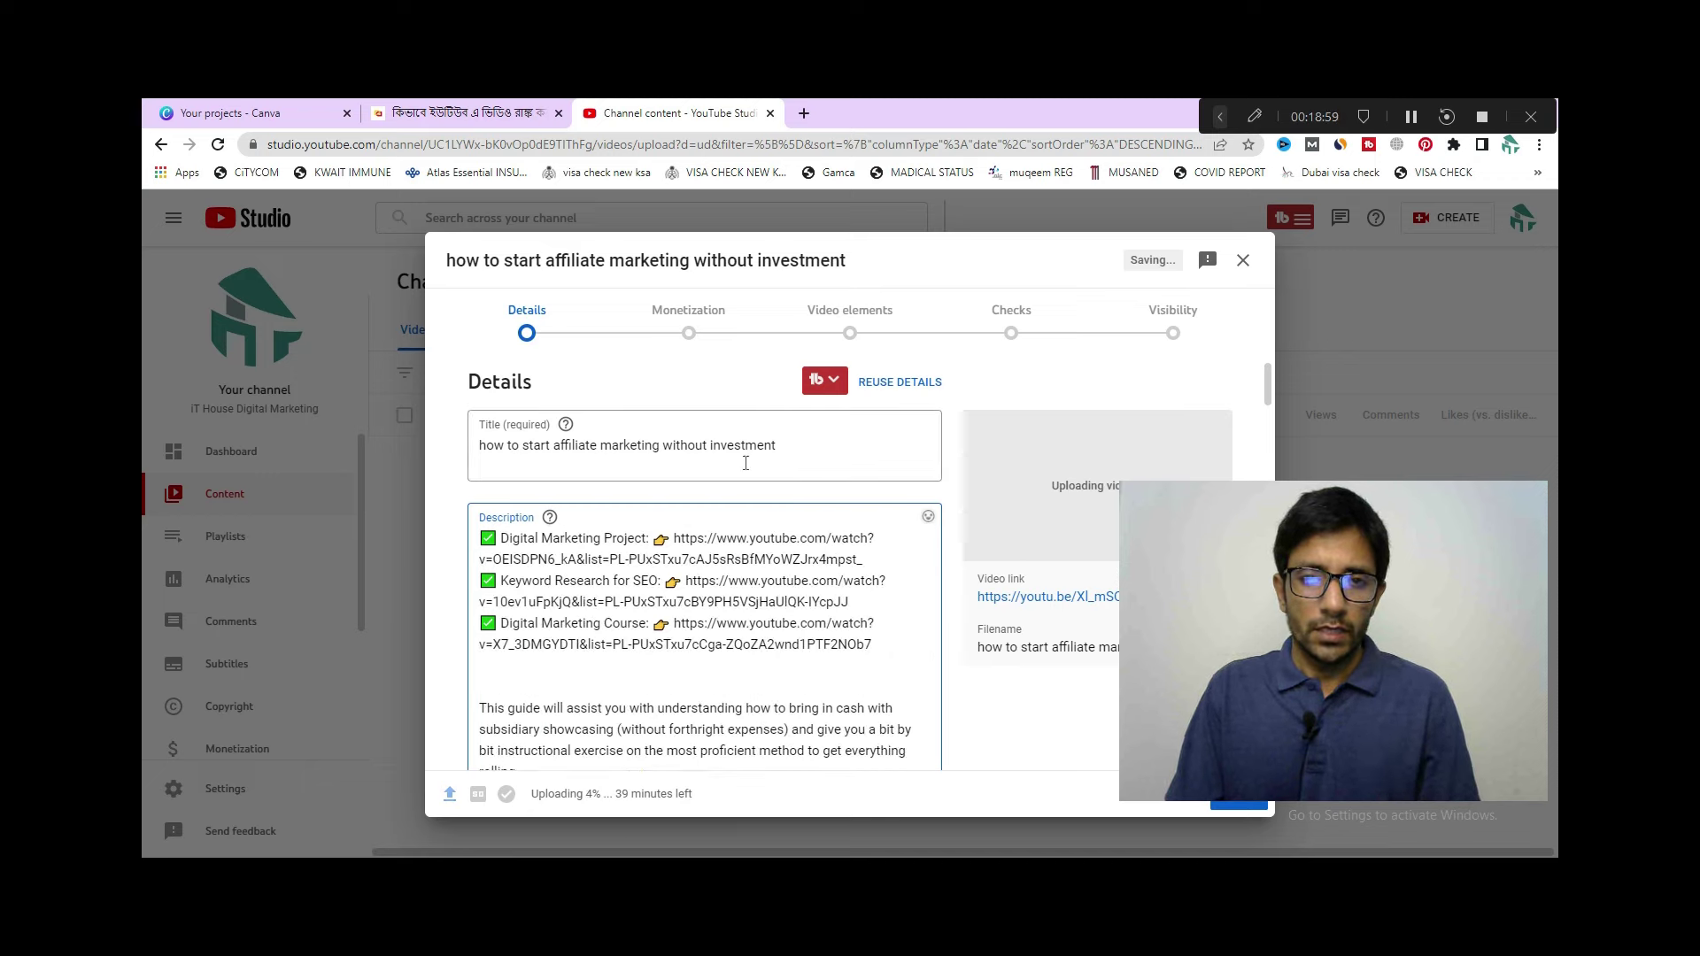
drag(779, 445, 509, 445)
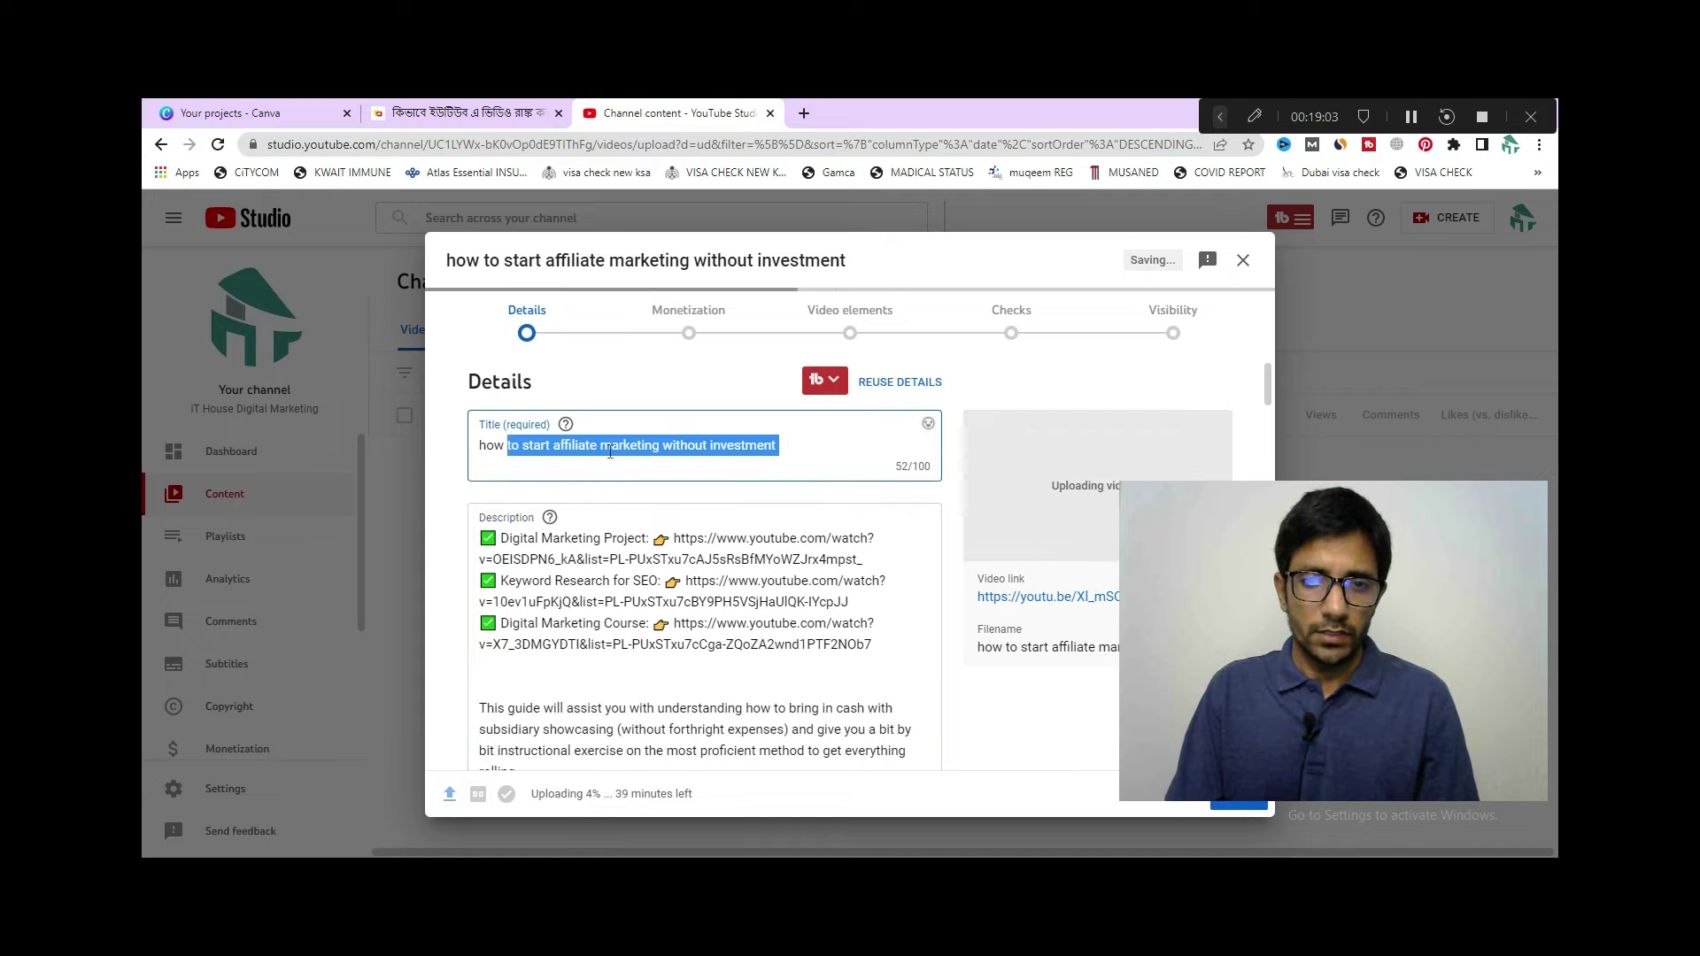
scroll(624, 636, down, 5)
scroll(708, 646, up, 1)
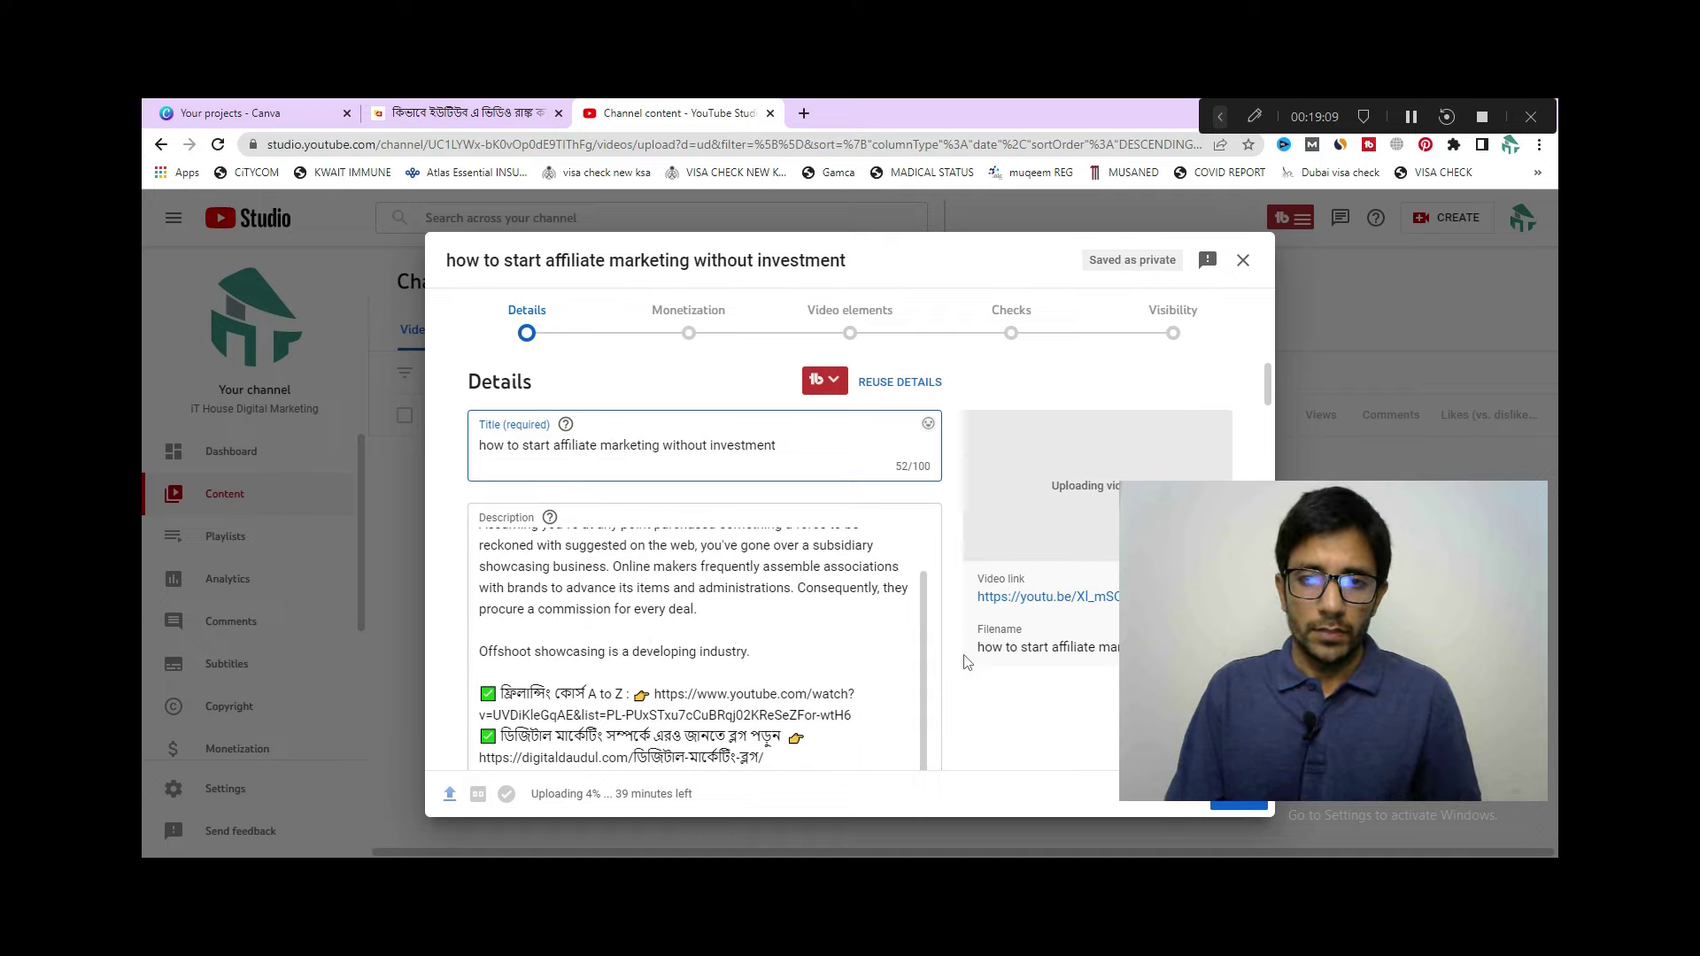
Upload the image "How to Start Affiliate Marketing Without Investment (2)" as the video's custom thumbnail
scroll(967, 662, down, 8)
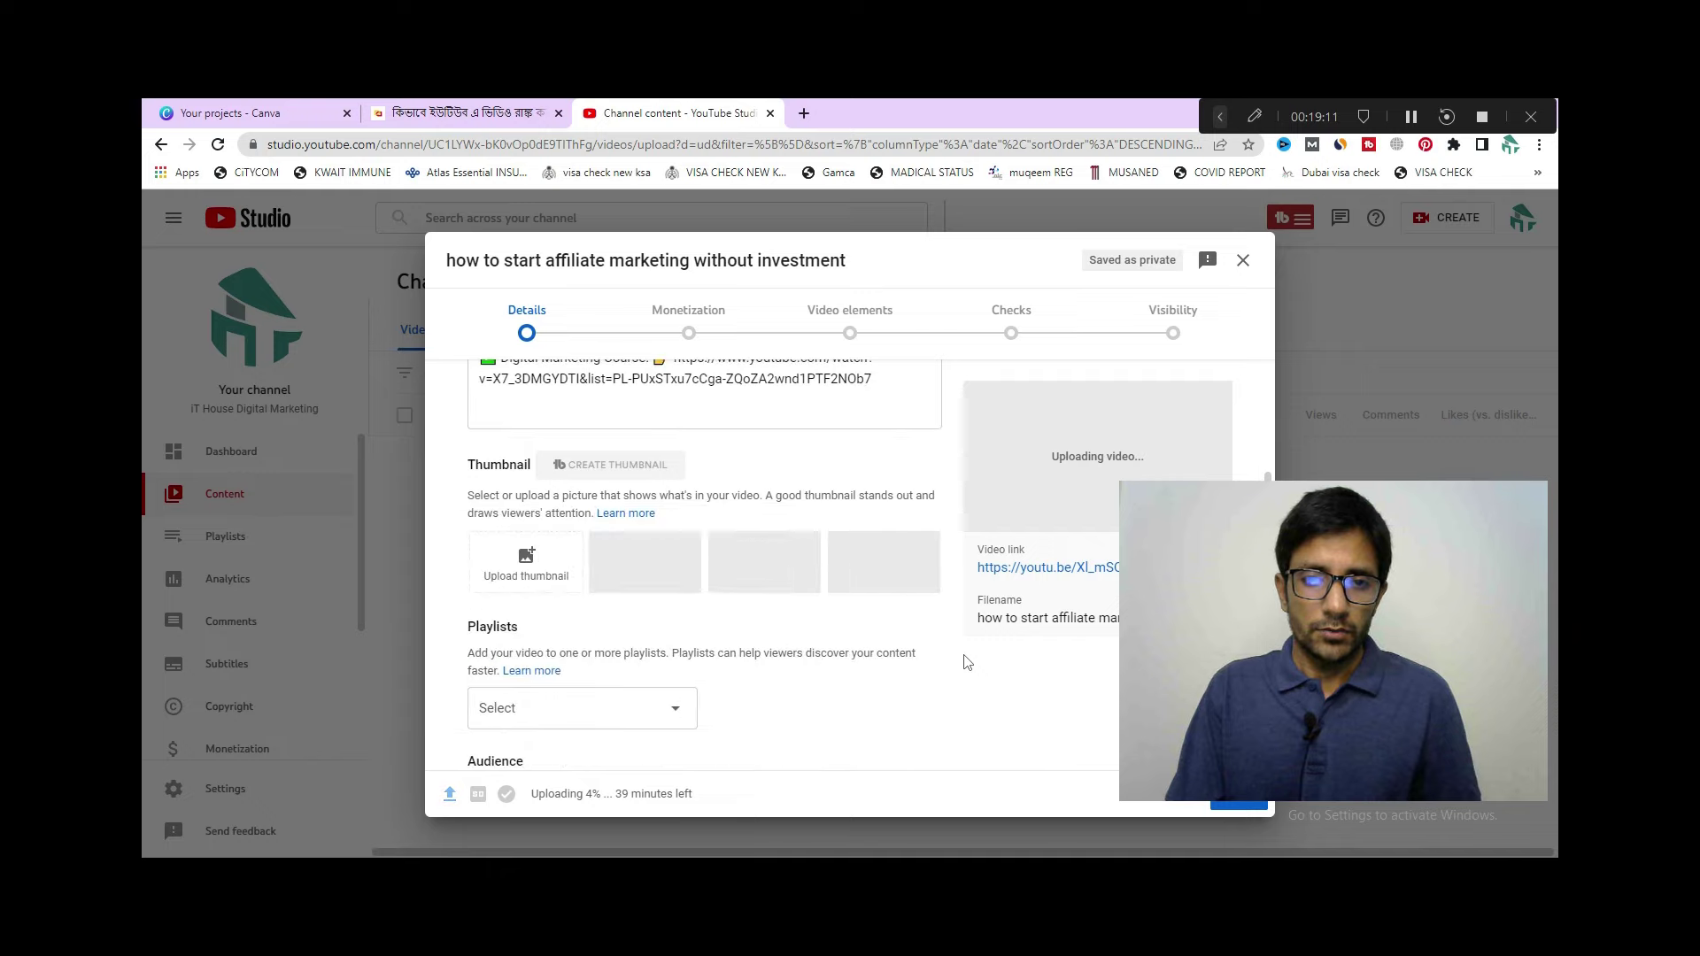
click(528, 565)
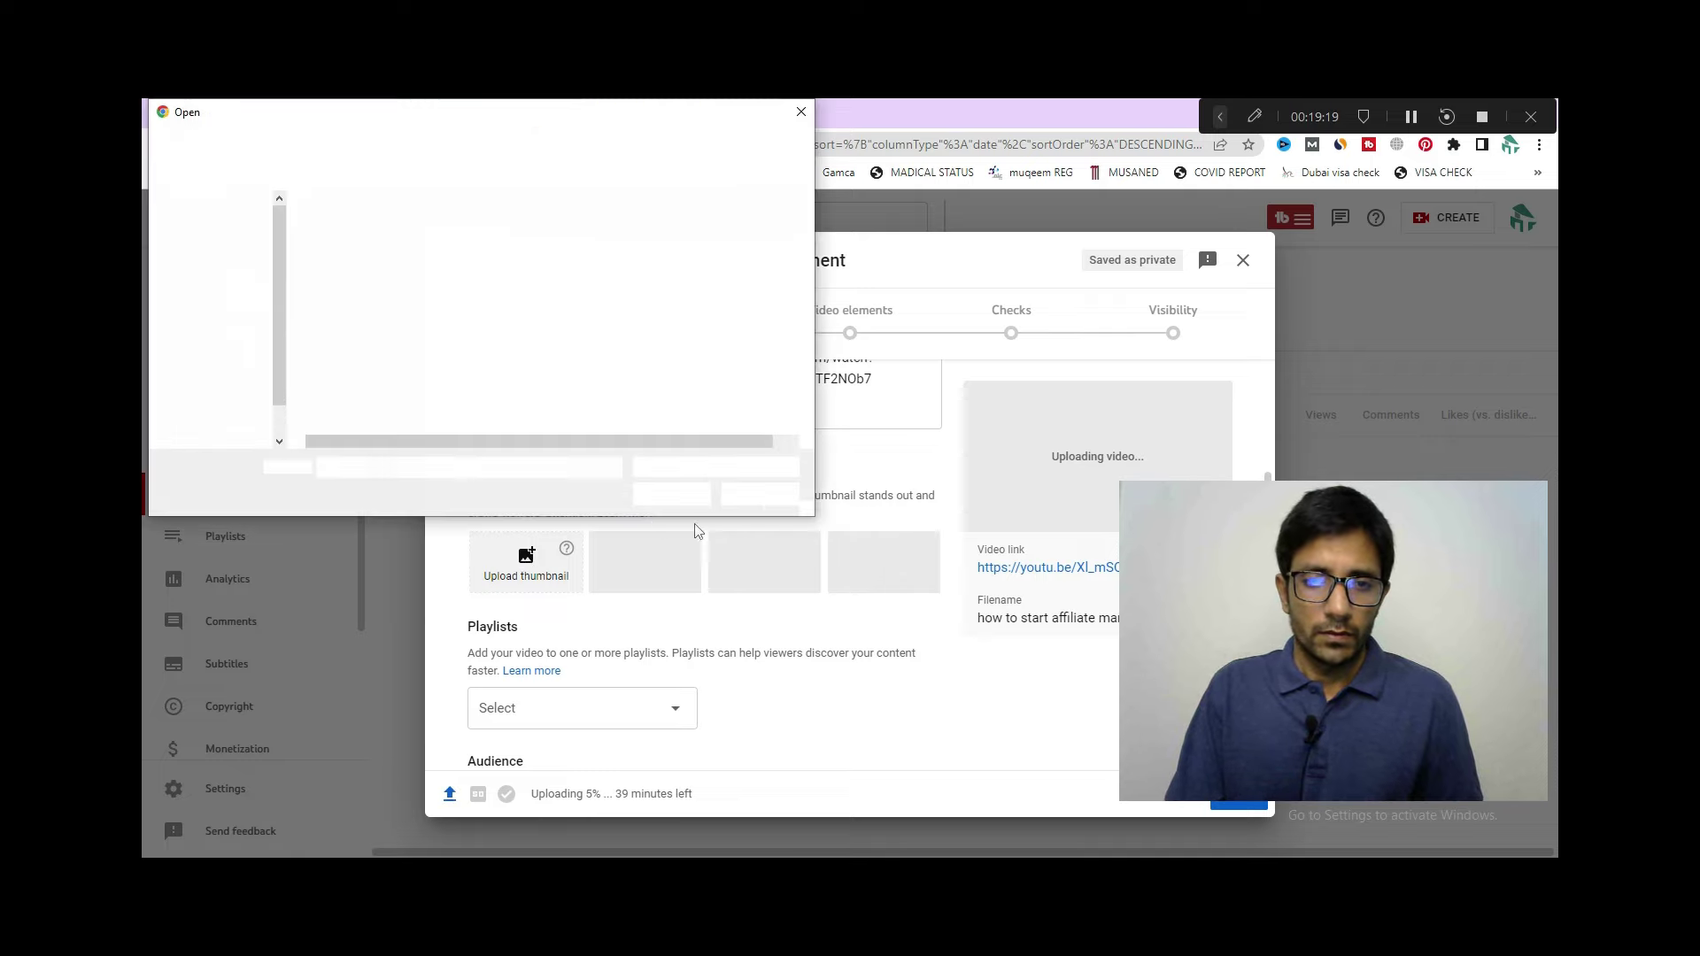
click(347, 265)
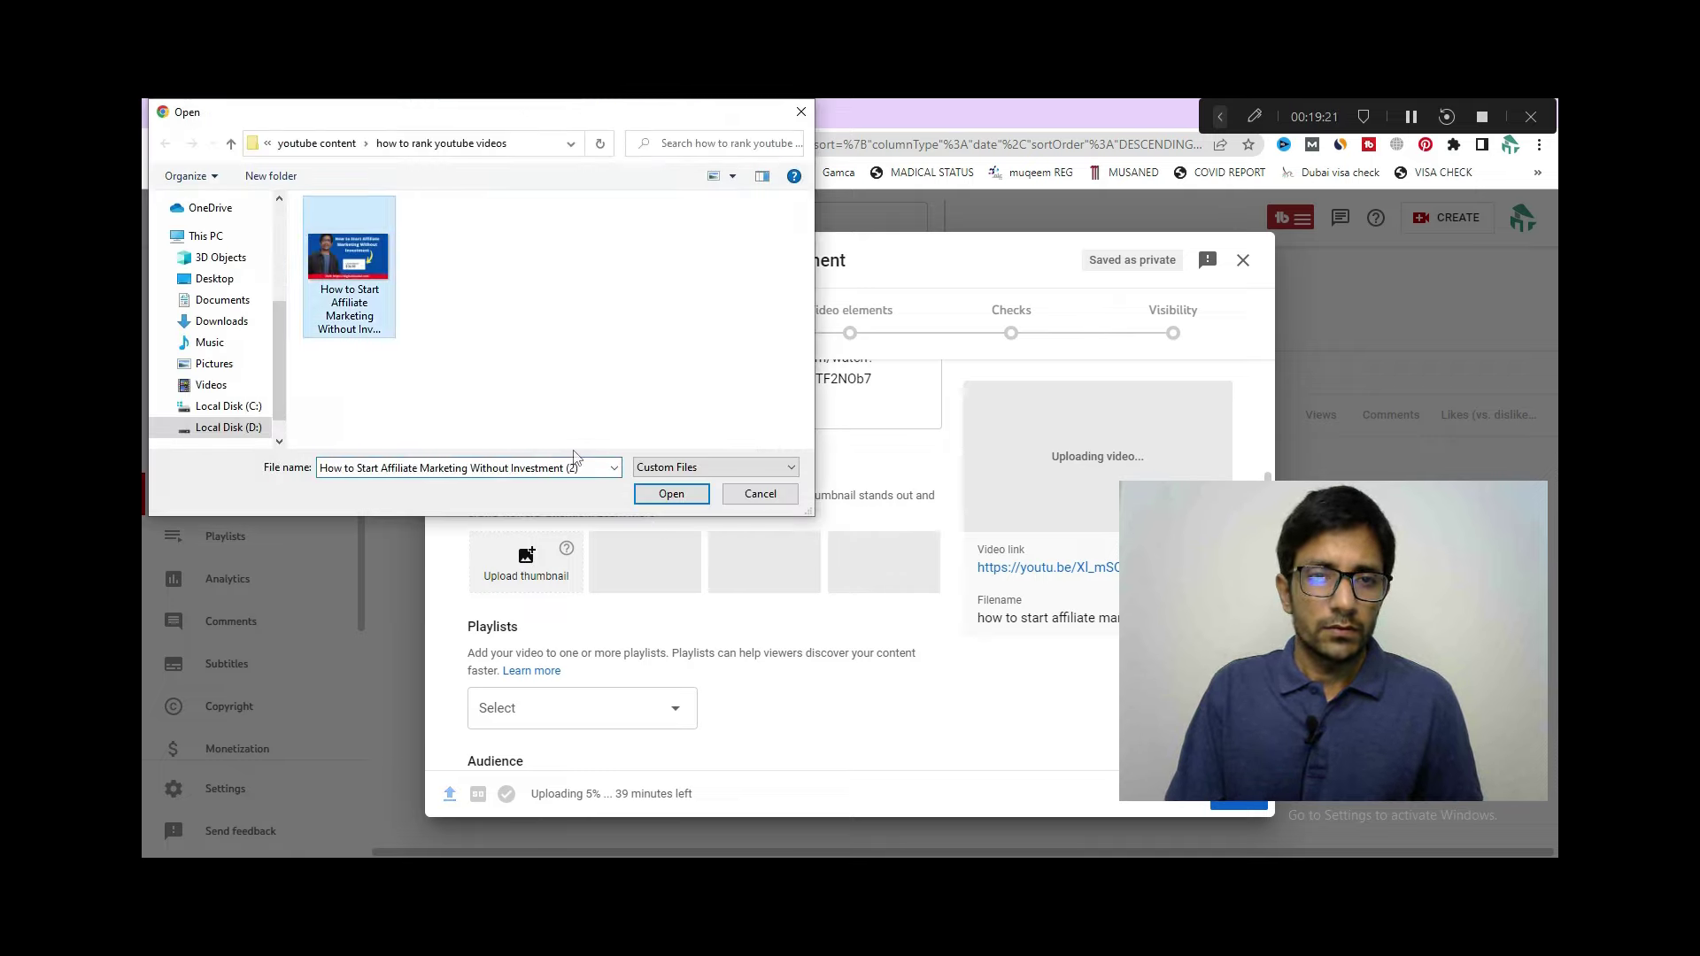
click(671, 493)
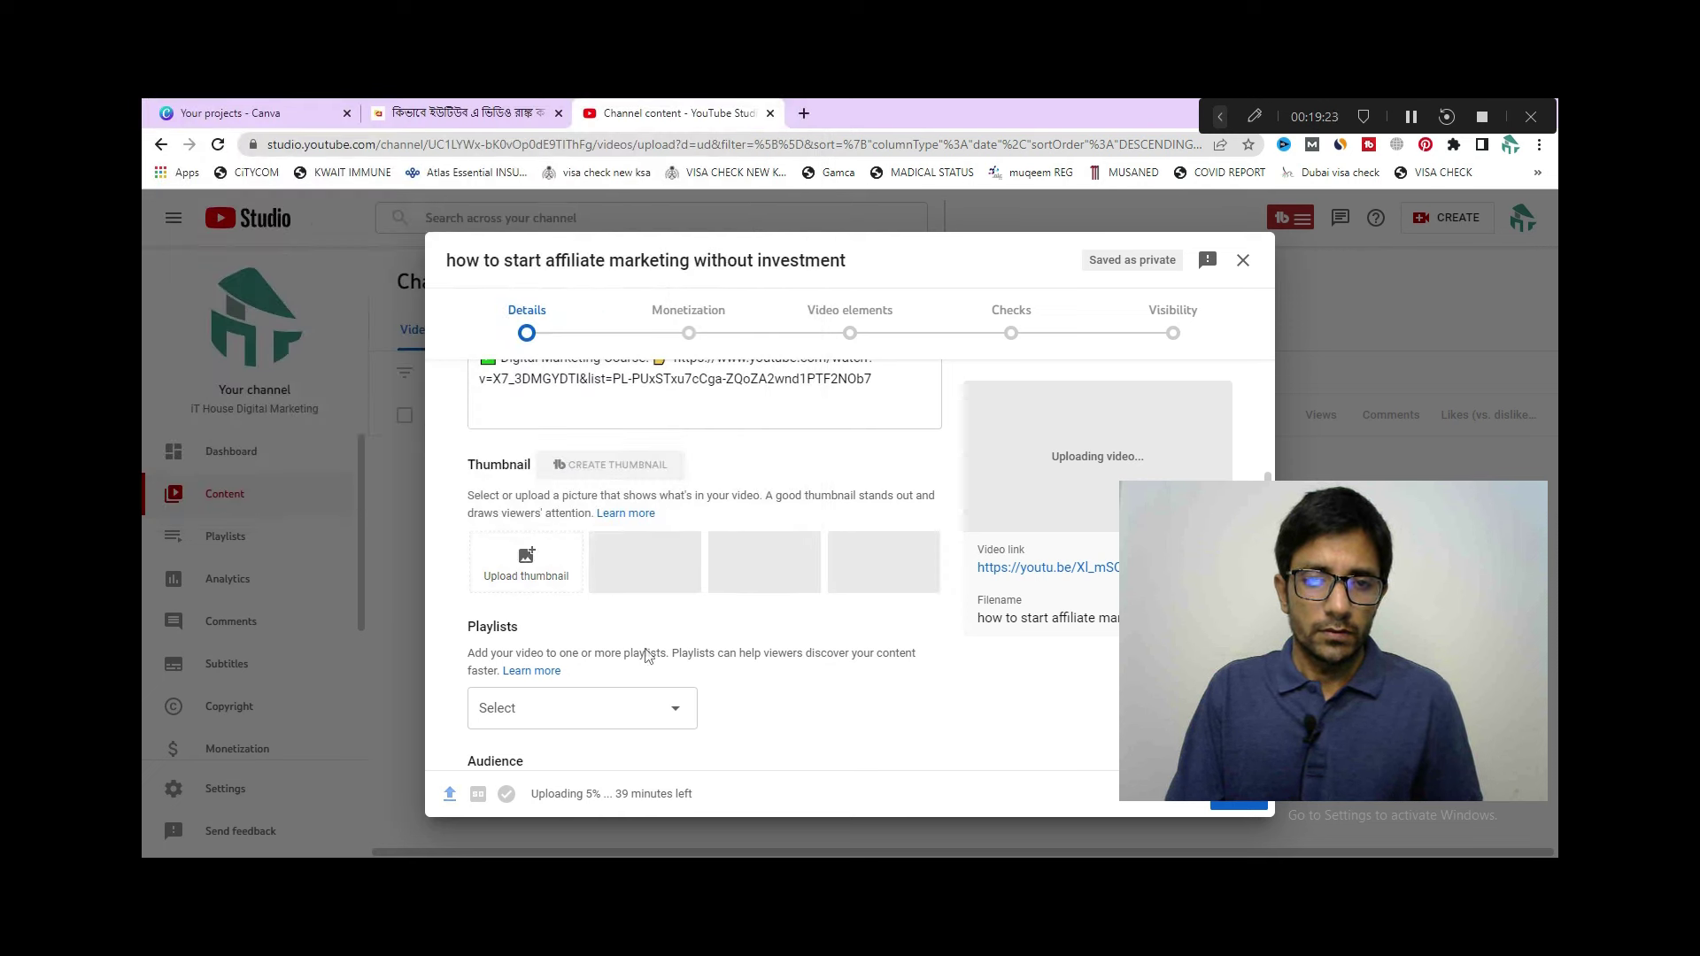
Add the video to the "Digital Marketing in Bangladesh" playlist
scroll(580, 701, down, 2)
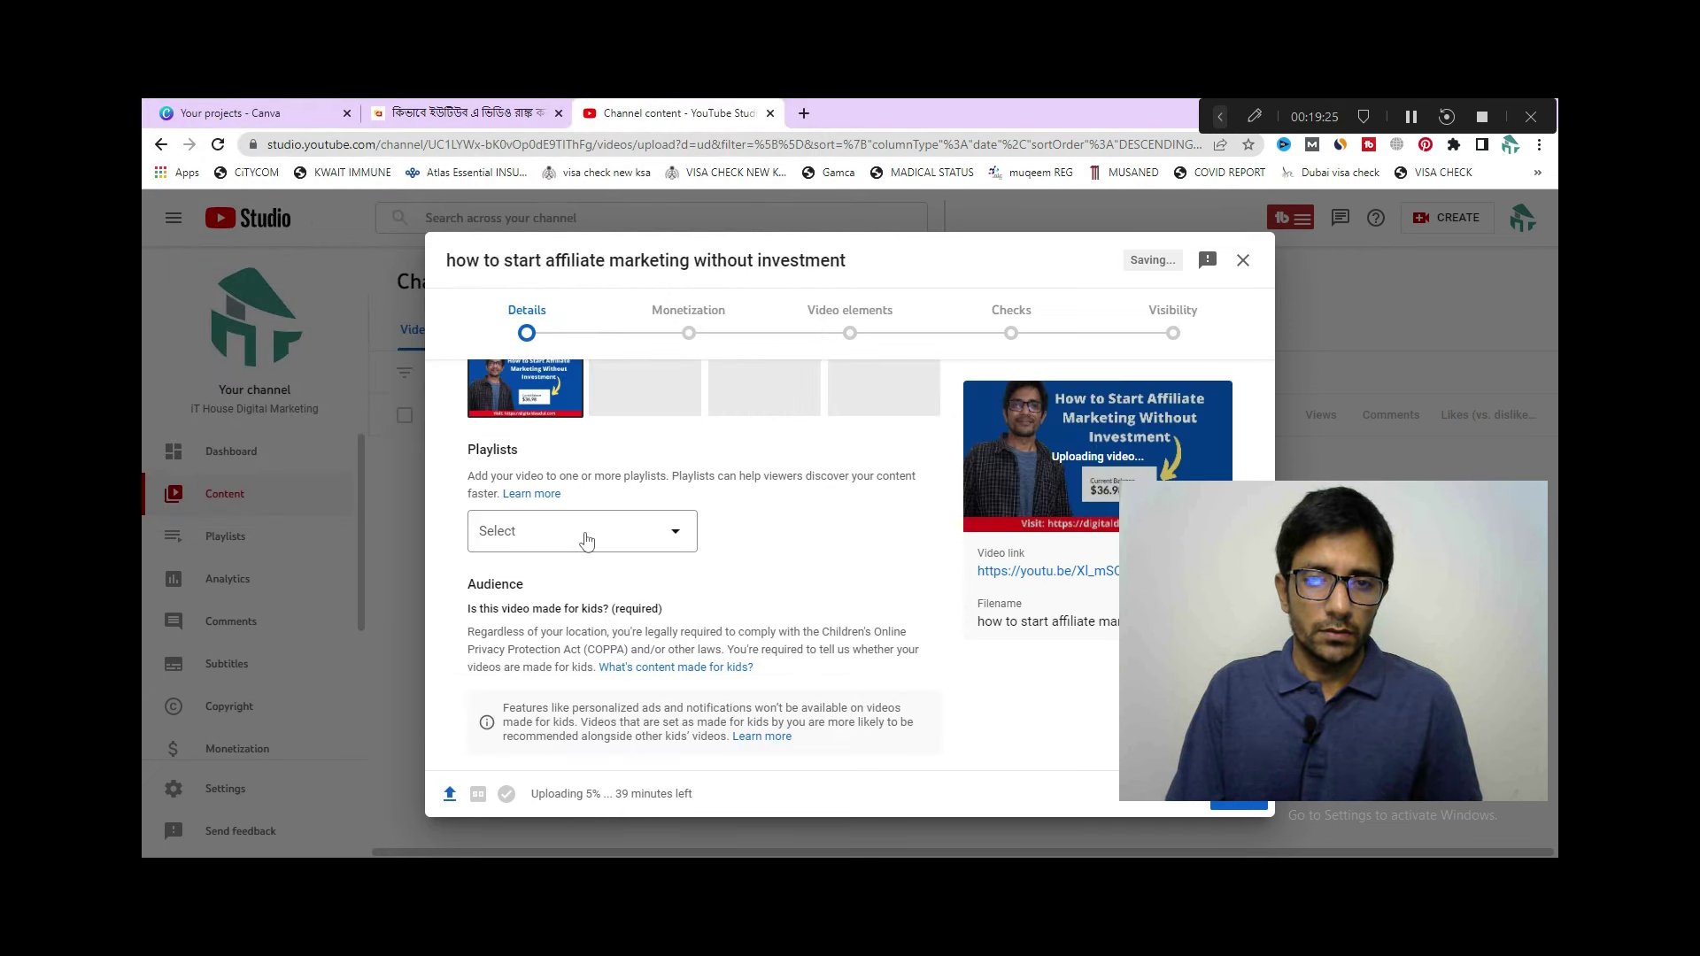
click(666, 542)
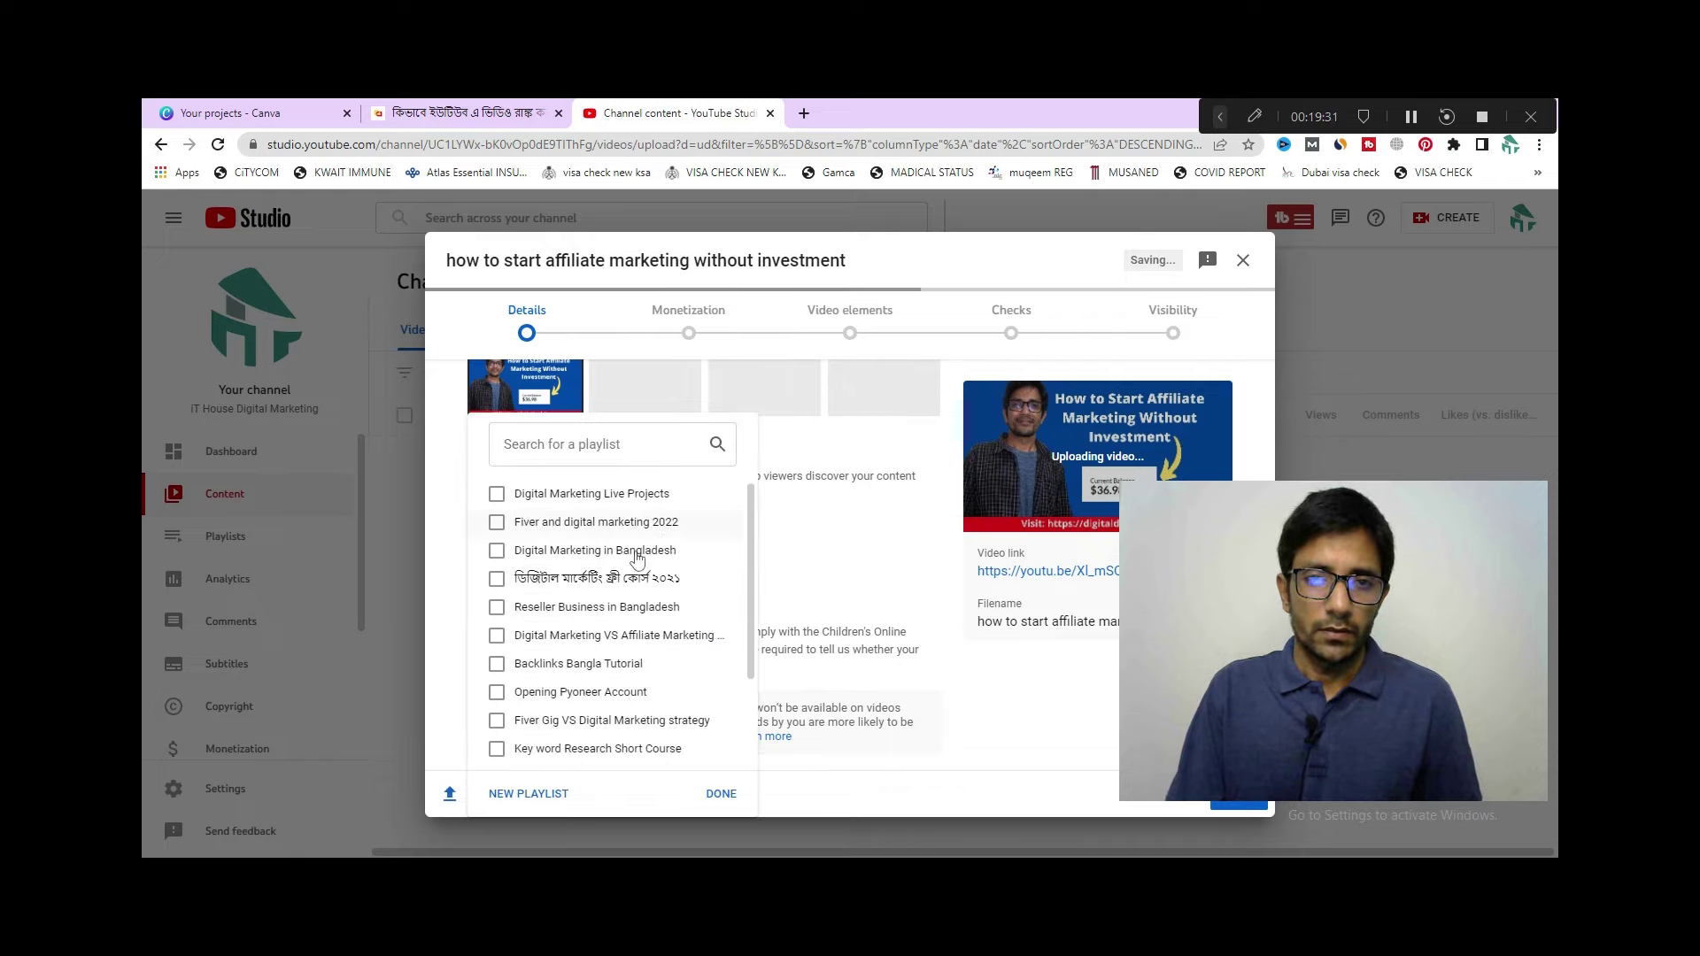
scroll(602, 602, down, 2)
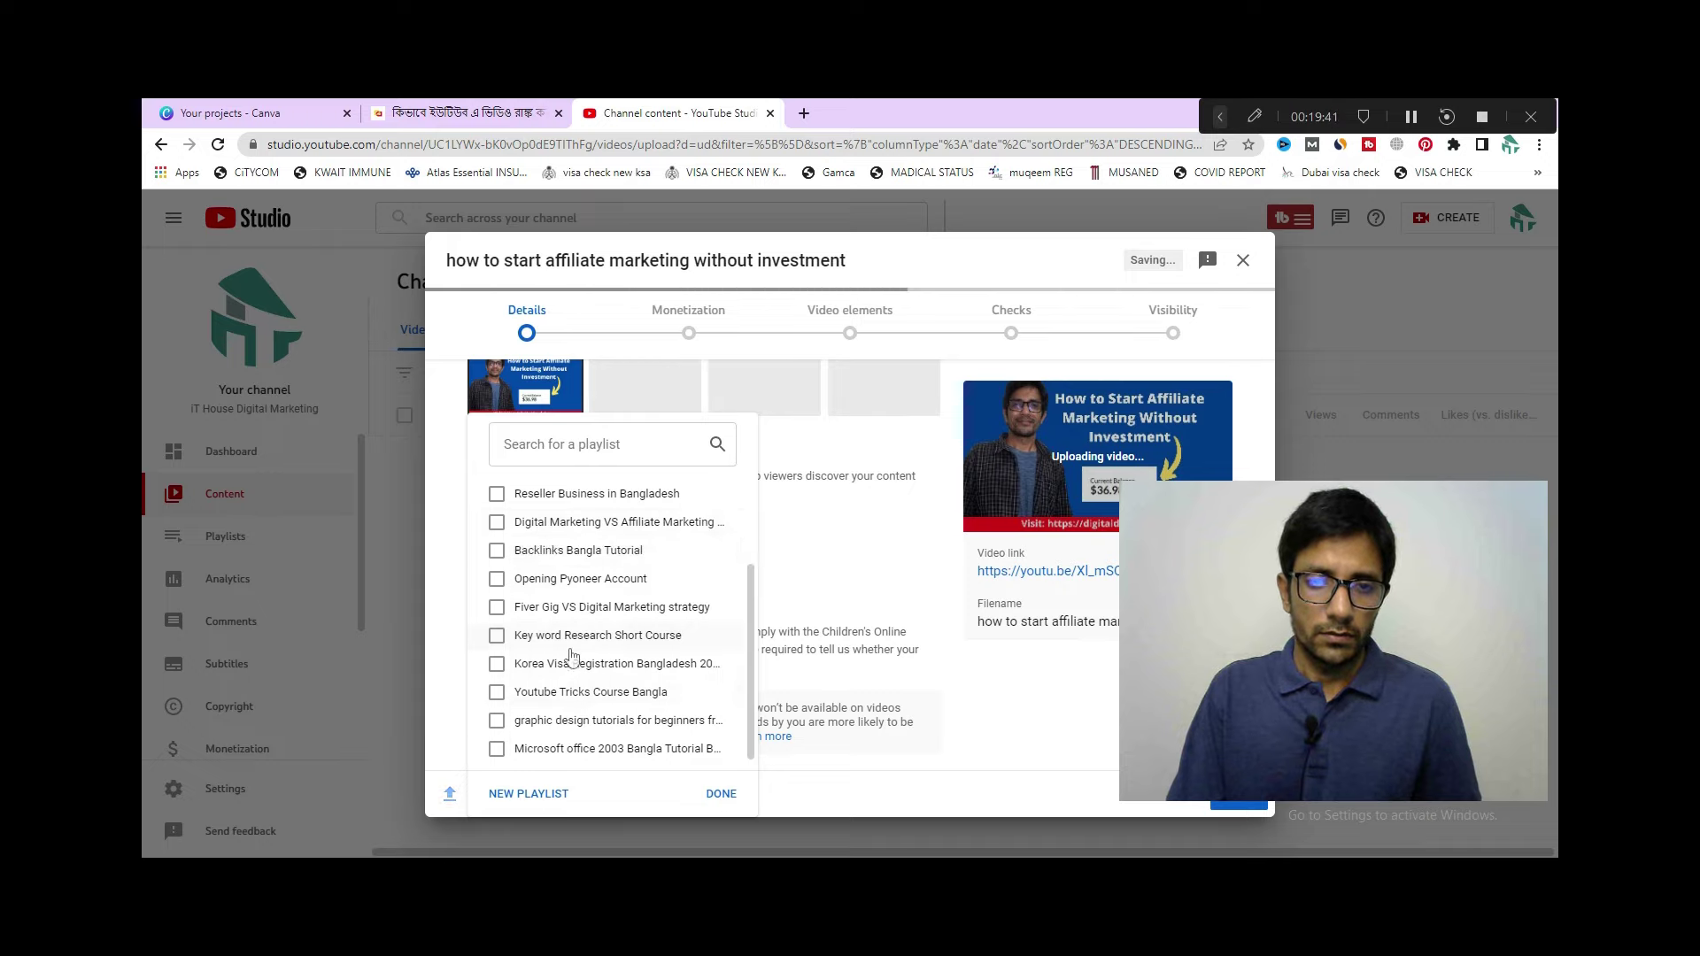
scroll(572, 552, up, 2)
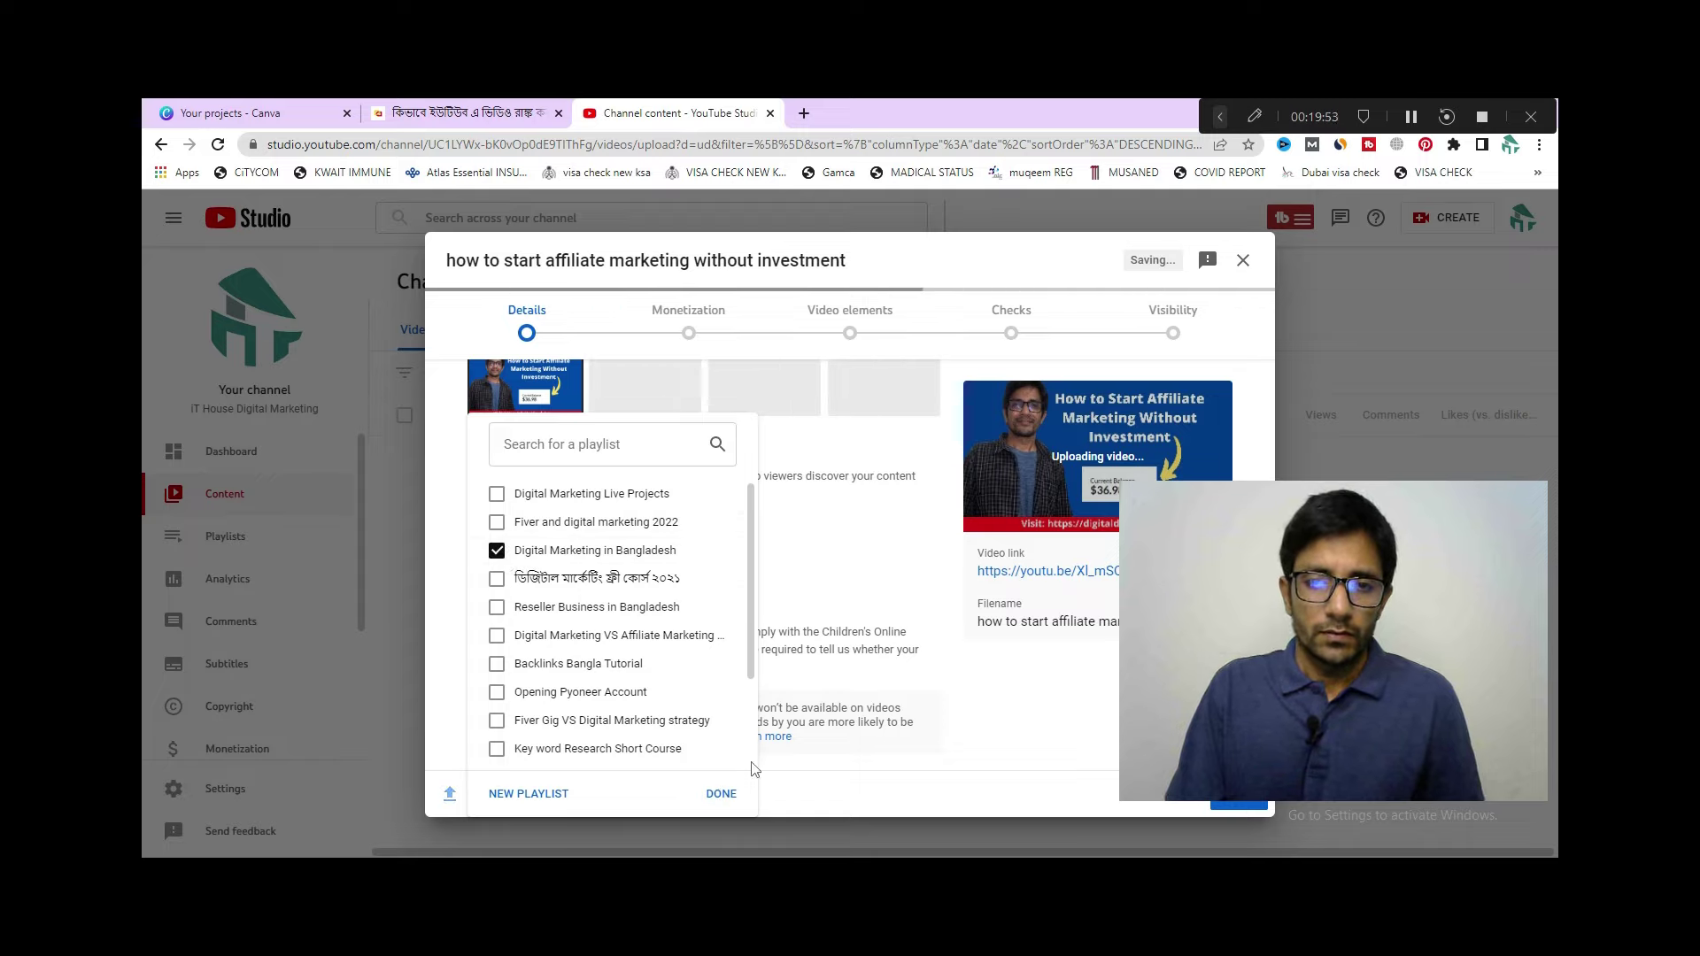
click(721, 793)
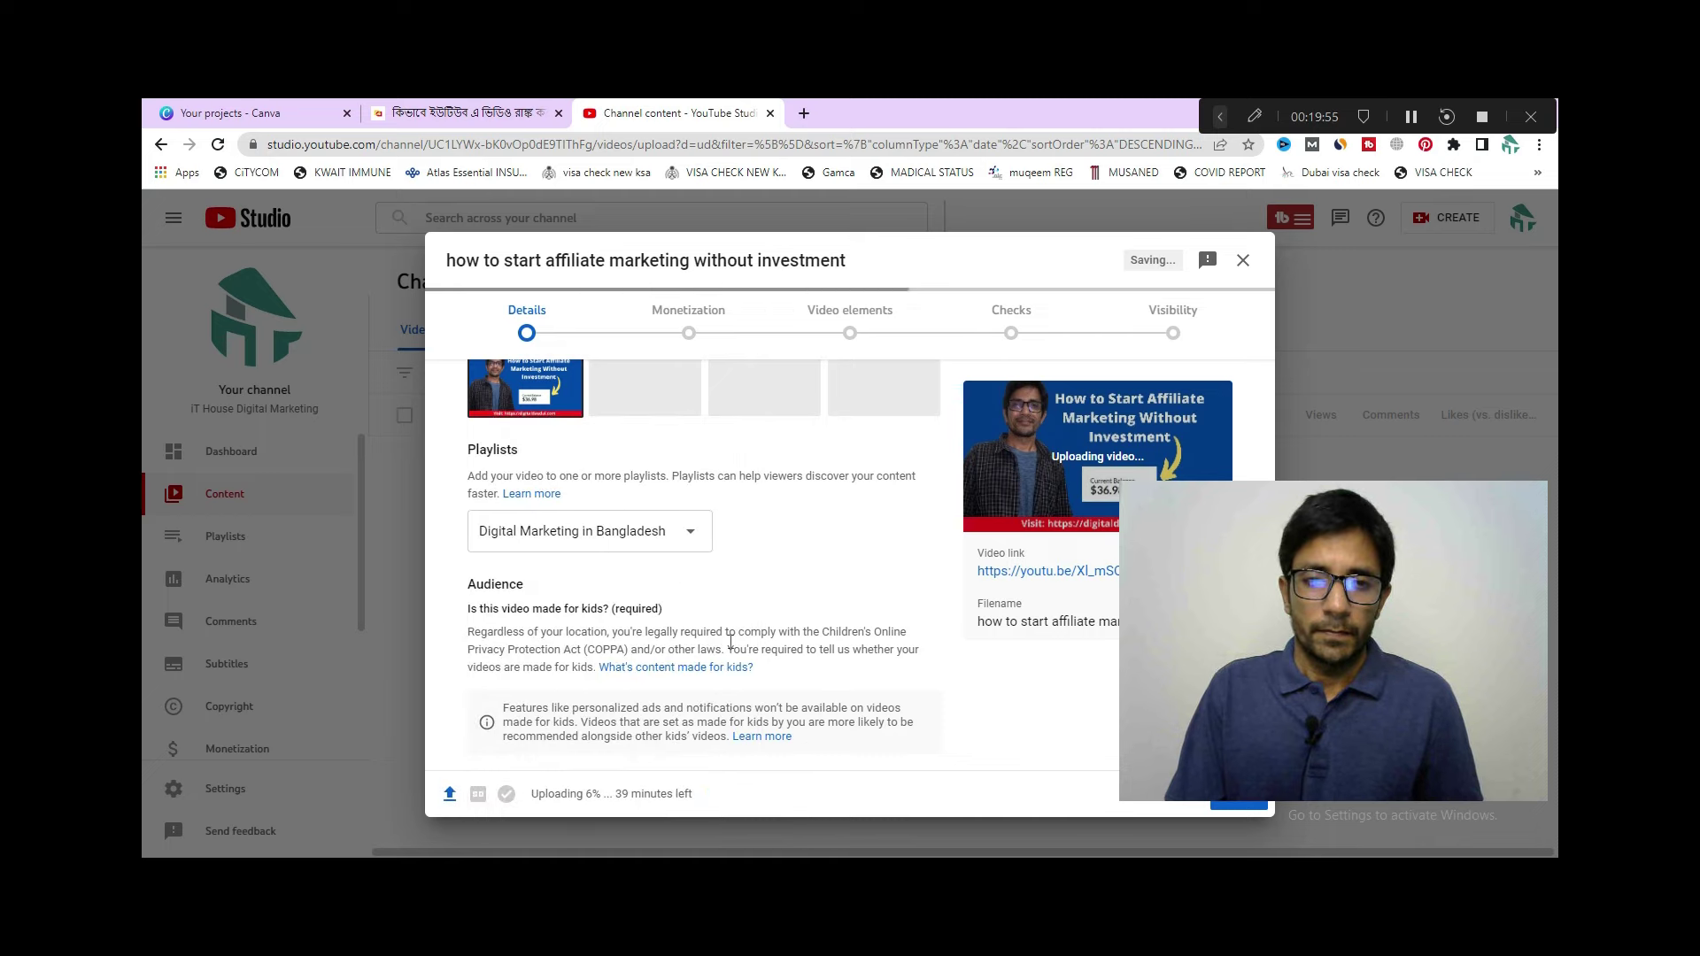
Declare the video's audience as "No, it's not made for kids"
scroll(666, 665, down, 4)
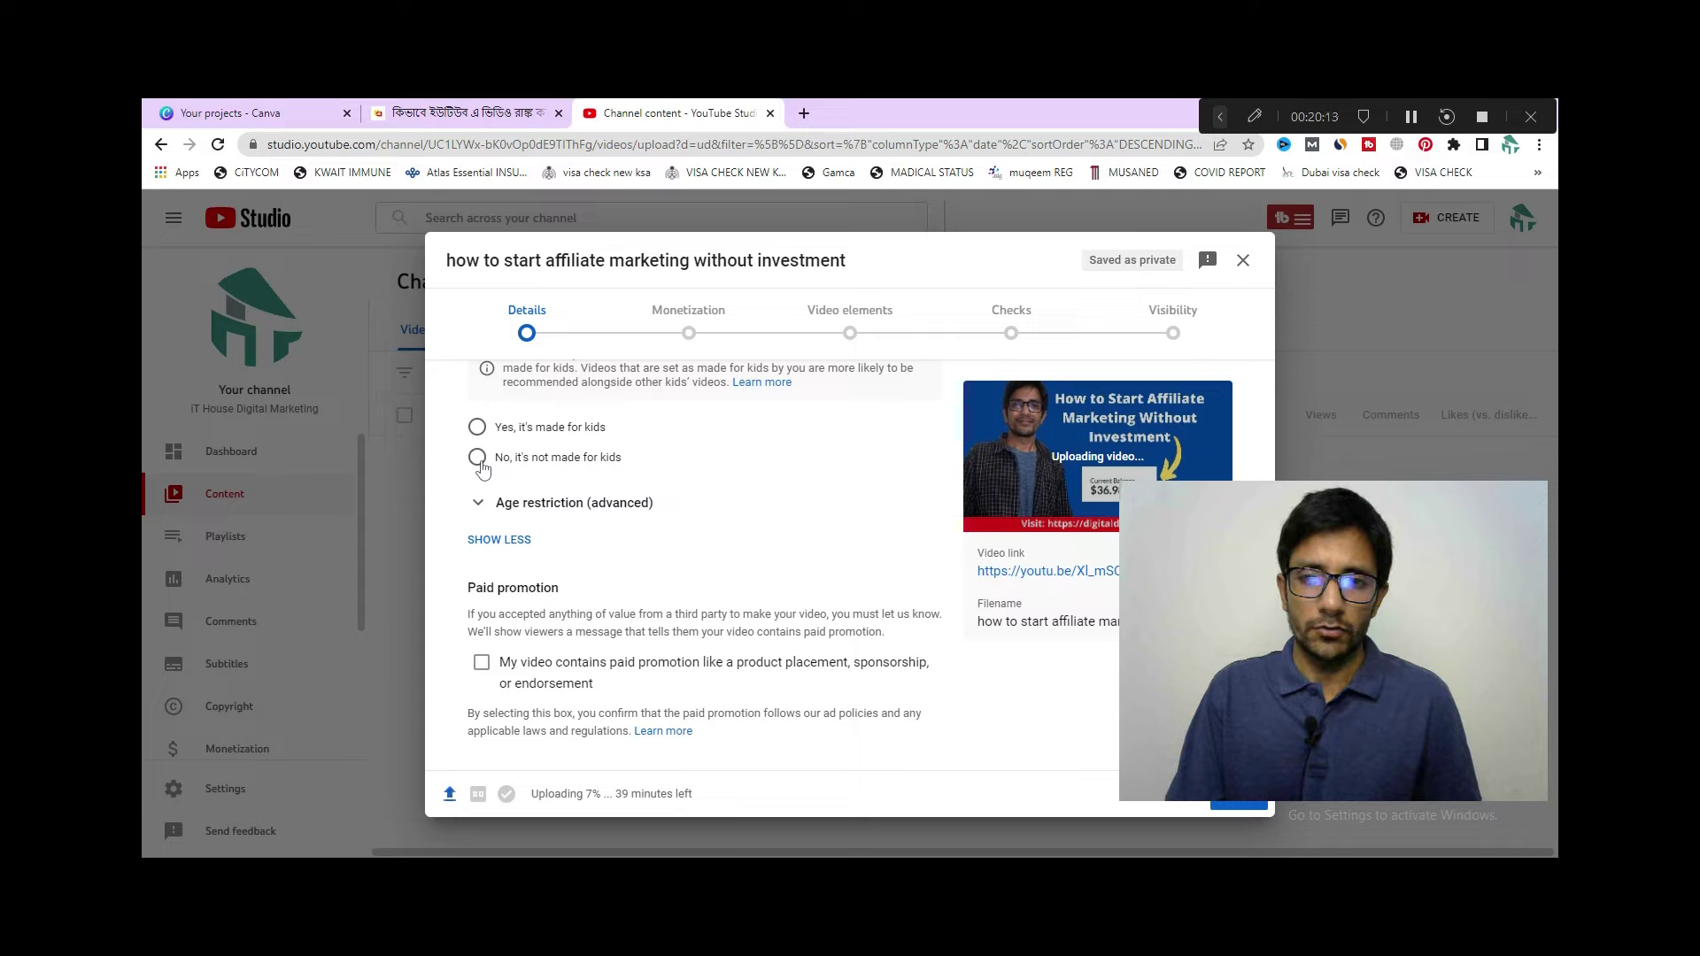
click(478, 458)
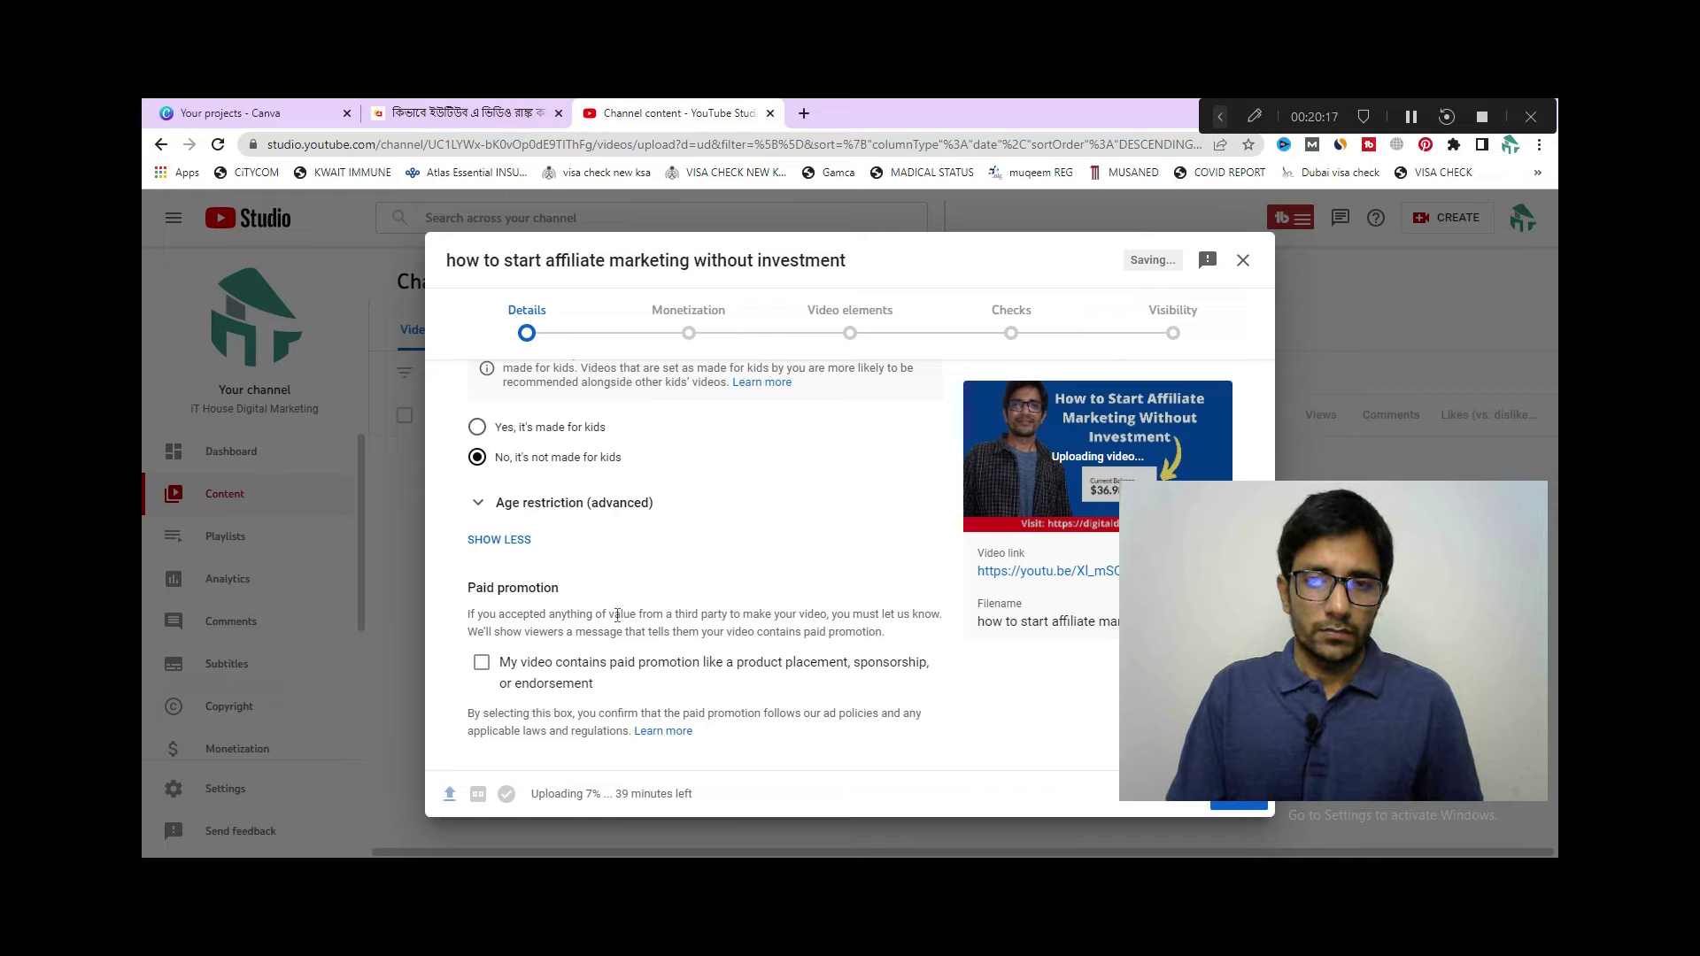
scroll(644, 615, up, 2)
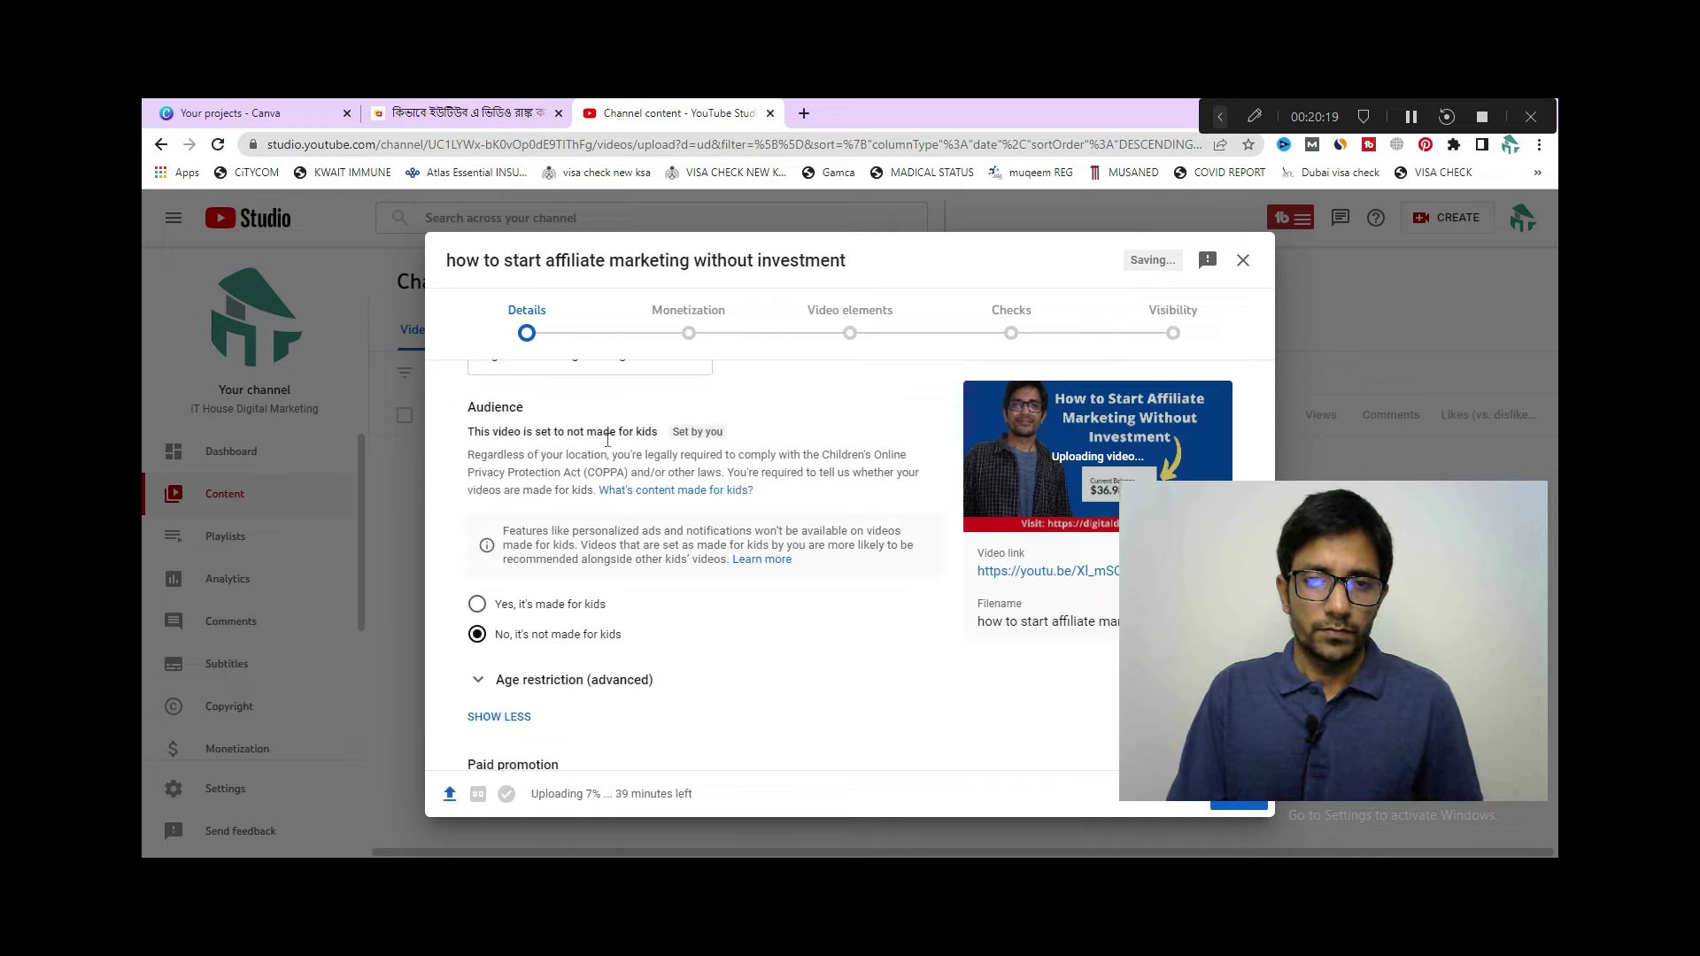
Copy the video title "how to start affiliate marketing without investment" and add it as the first tag
scroll(645, 598, down, 1)
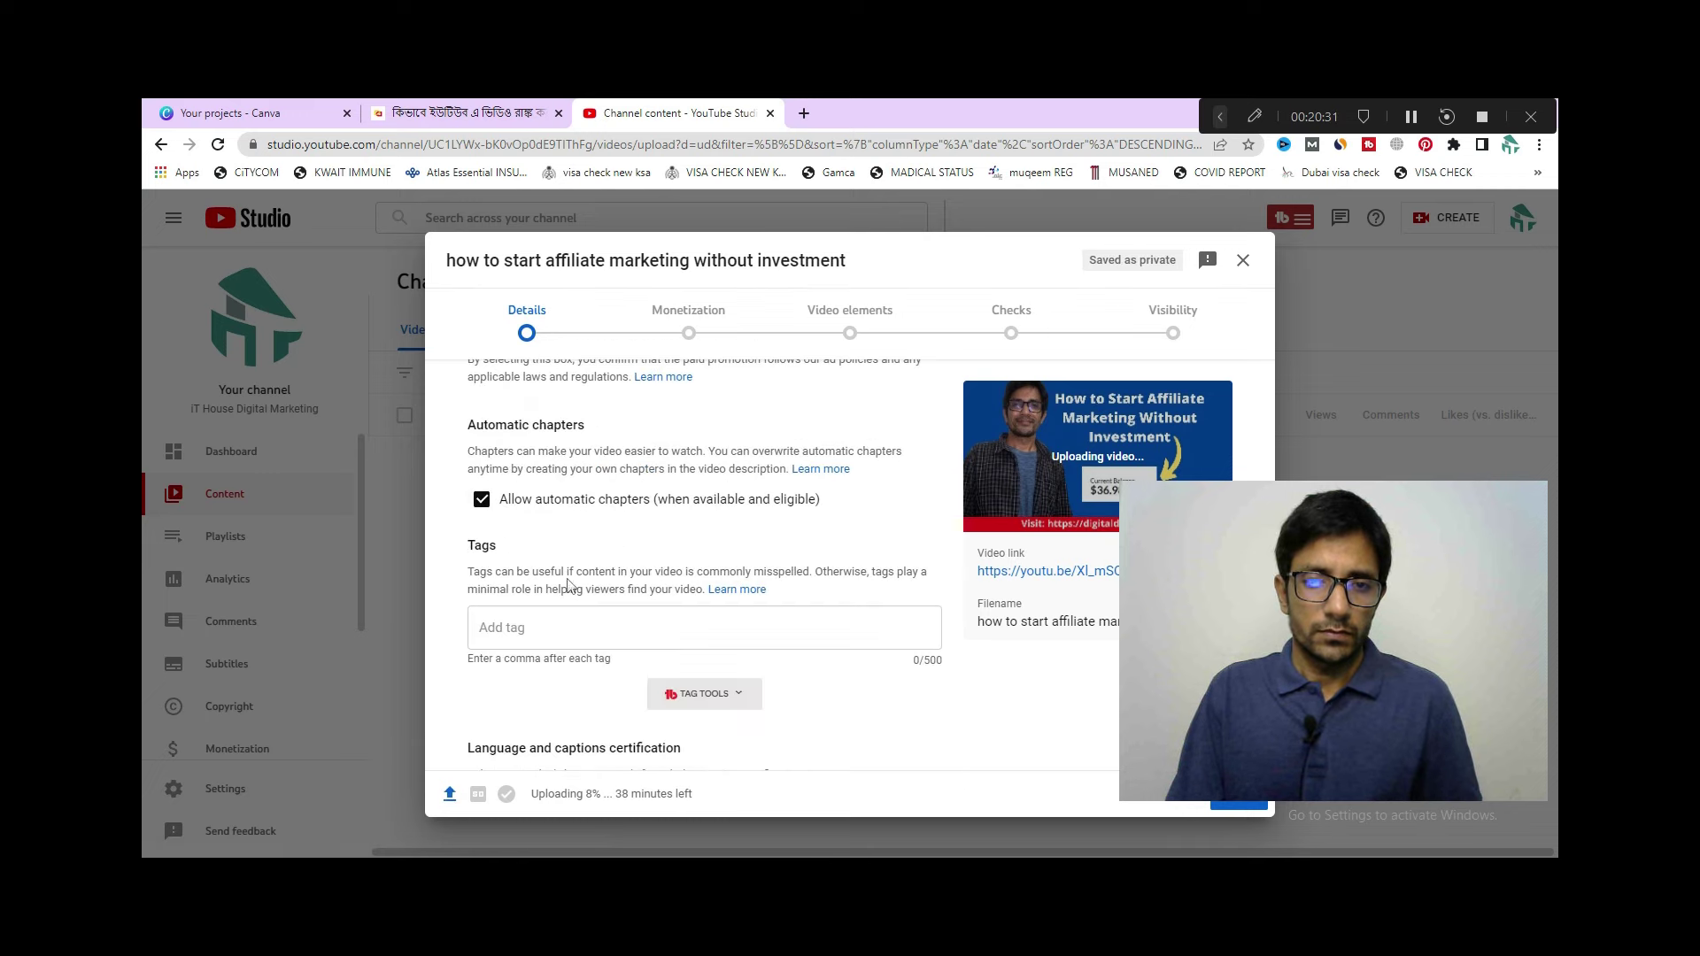
scroll(567, 566, down, 1)
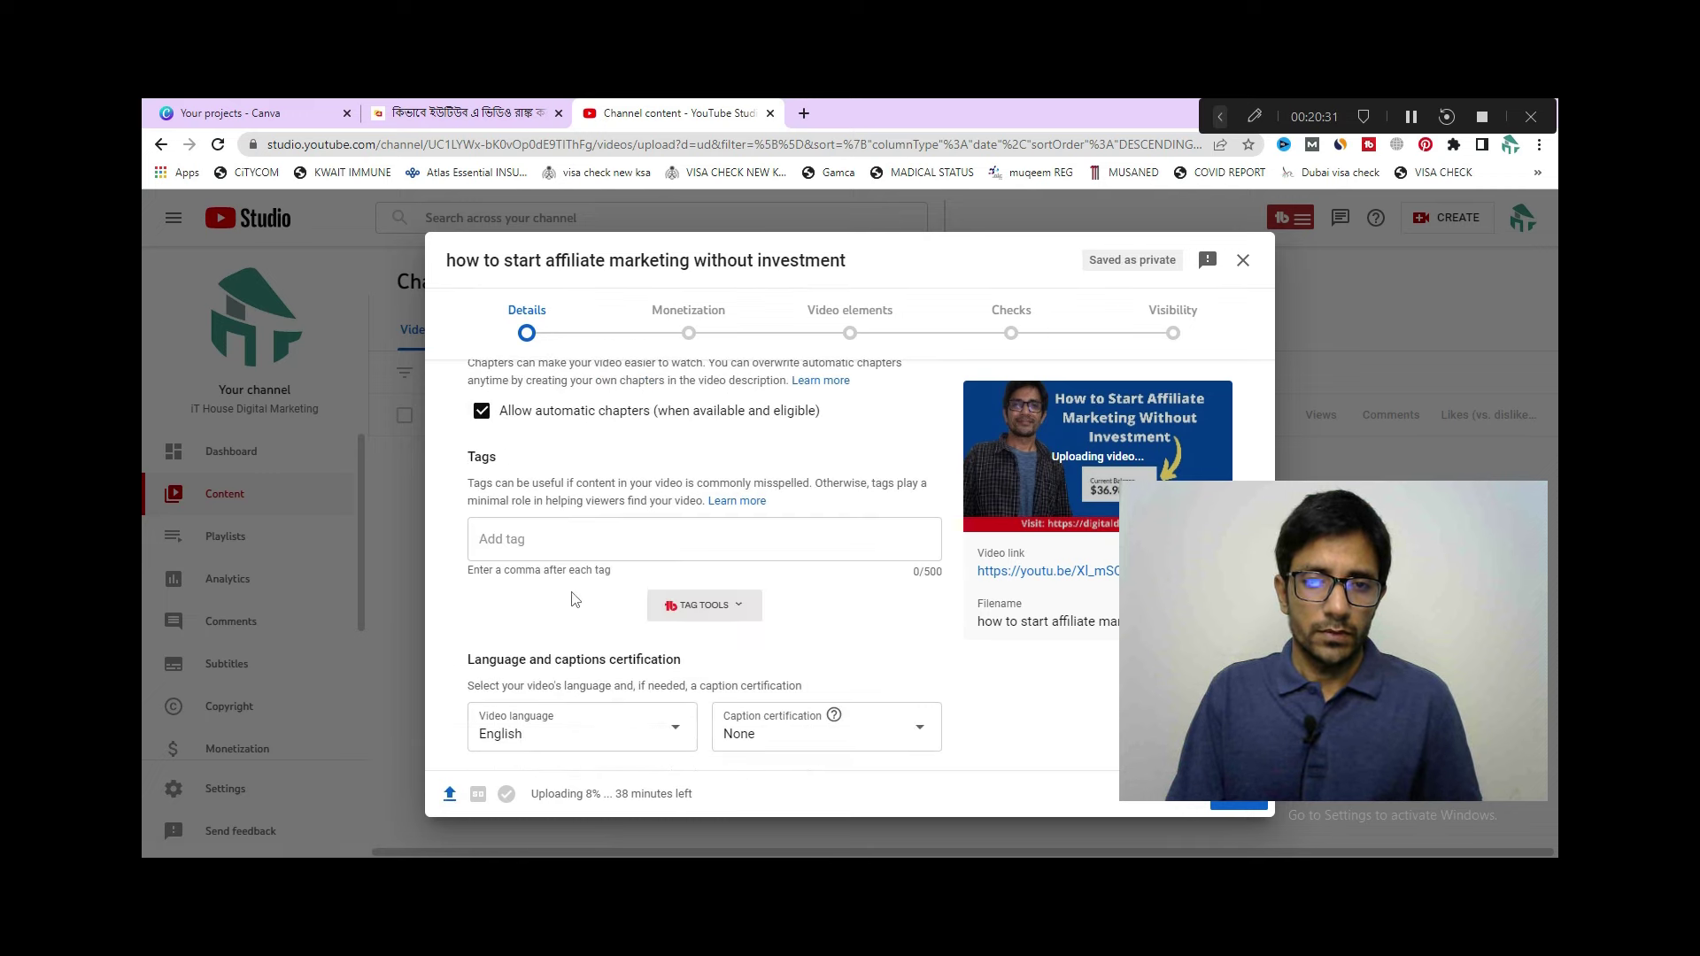
click(571, 488)
triple_click(584, 261)
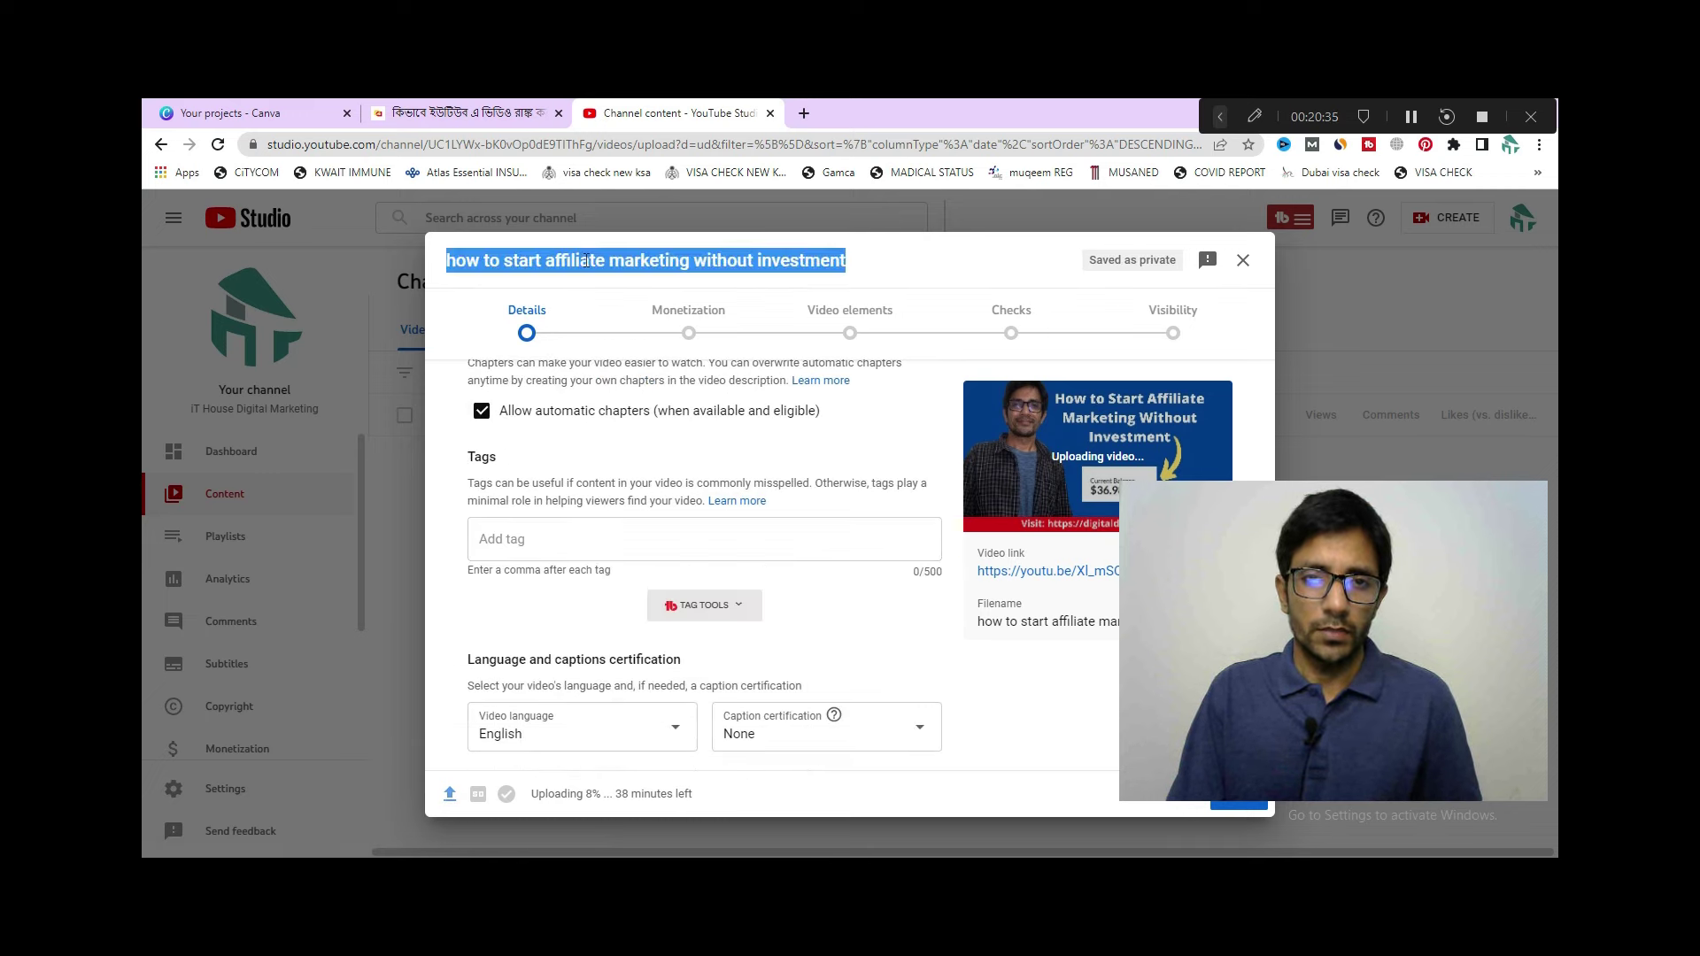
right_click(595, 262)
click(624, 275)
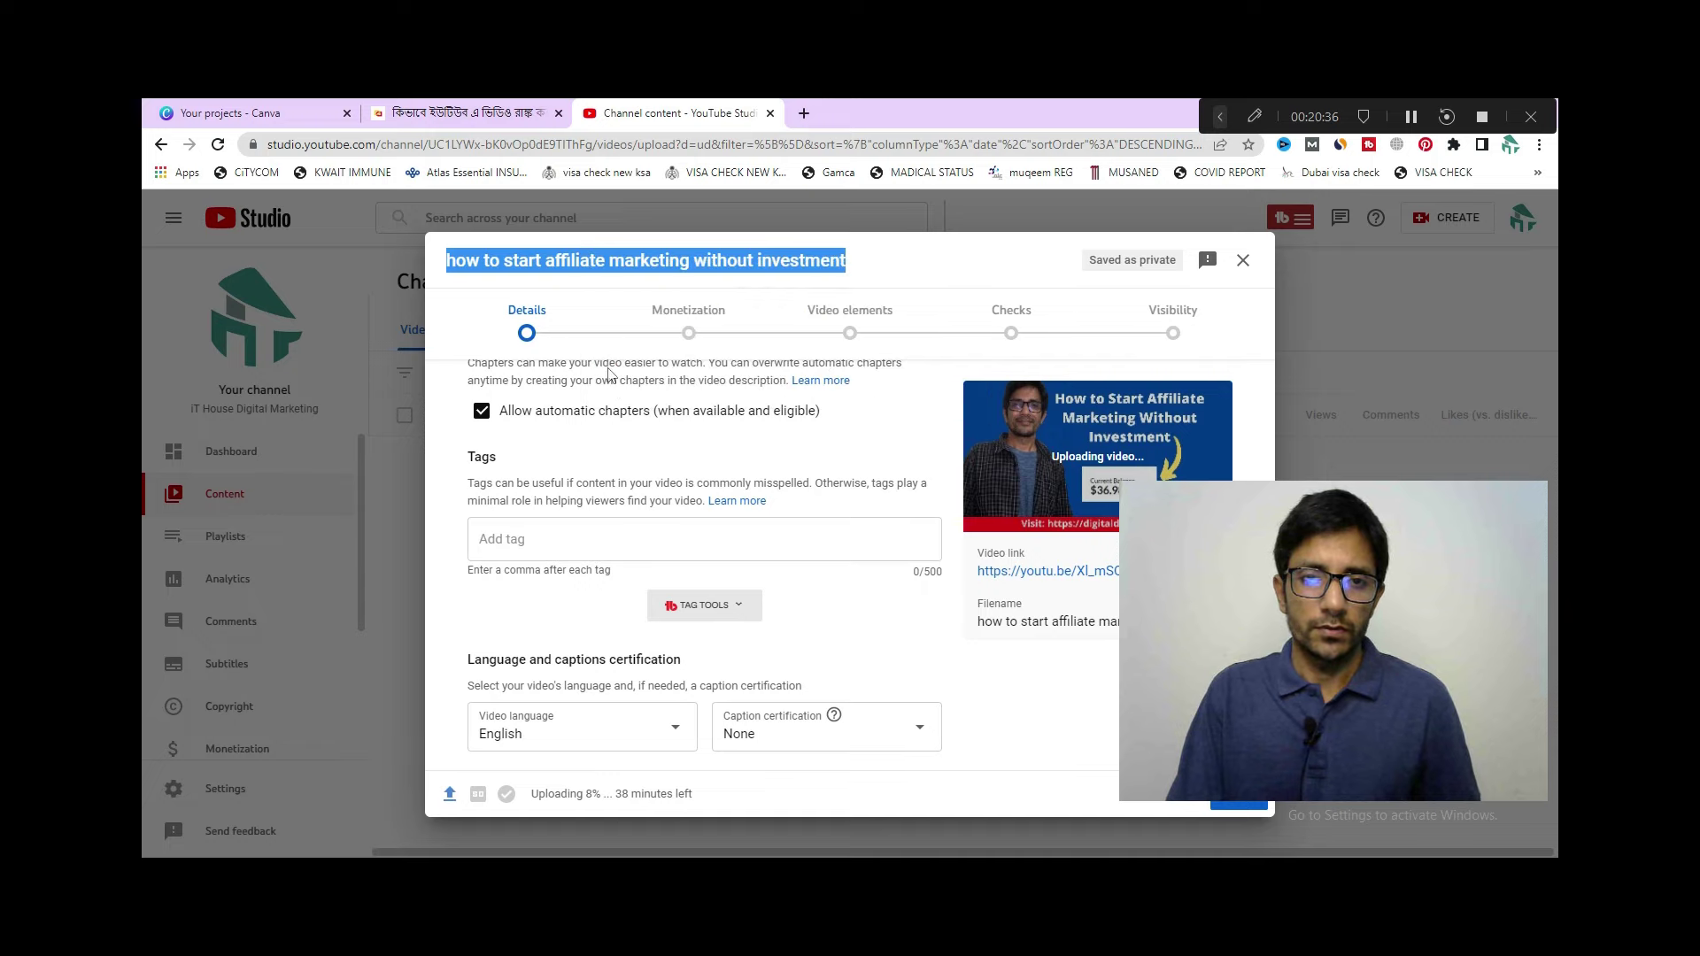
click(550, 540)
key(ctrl+v)
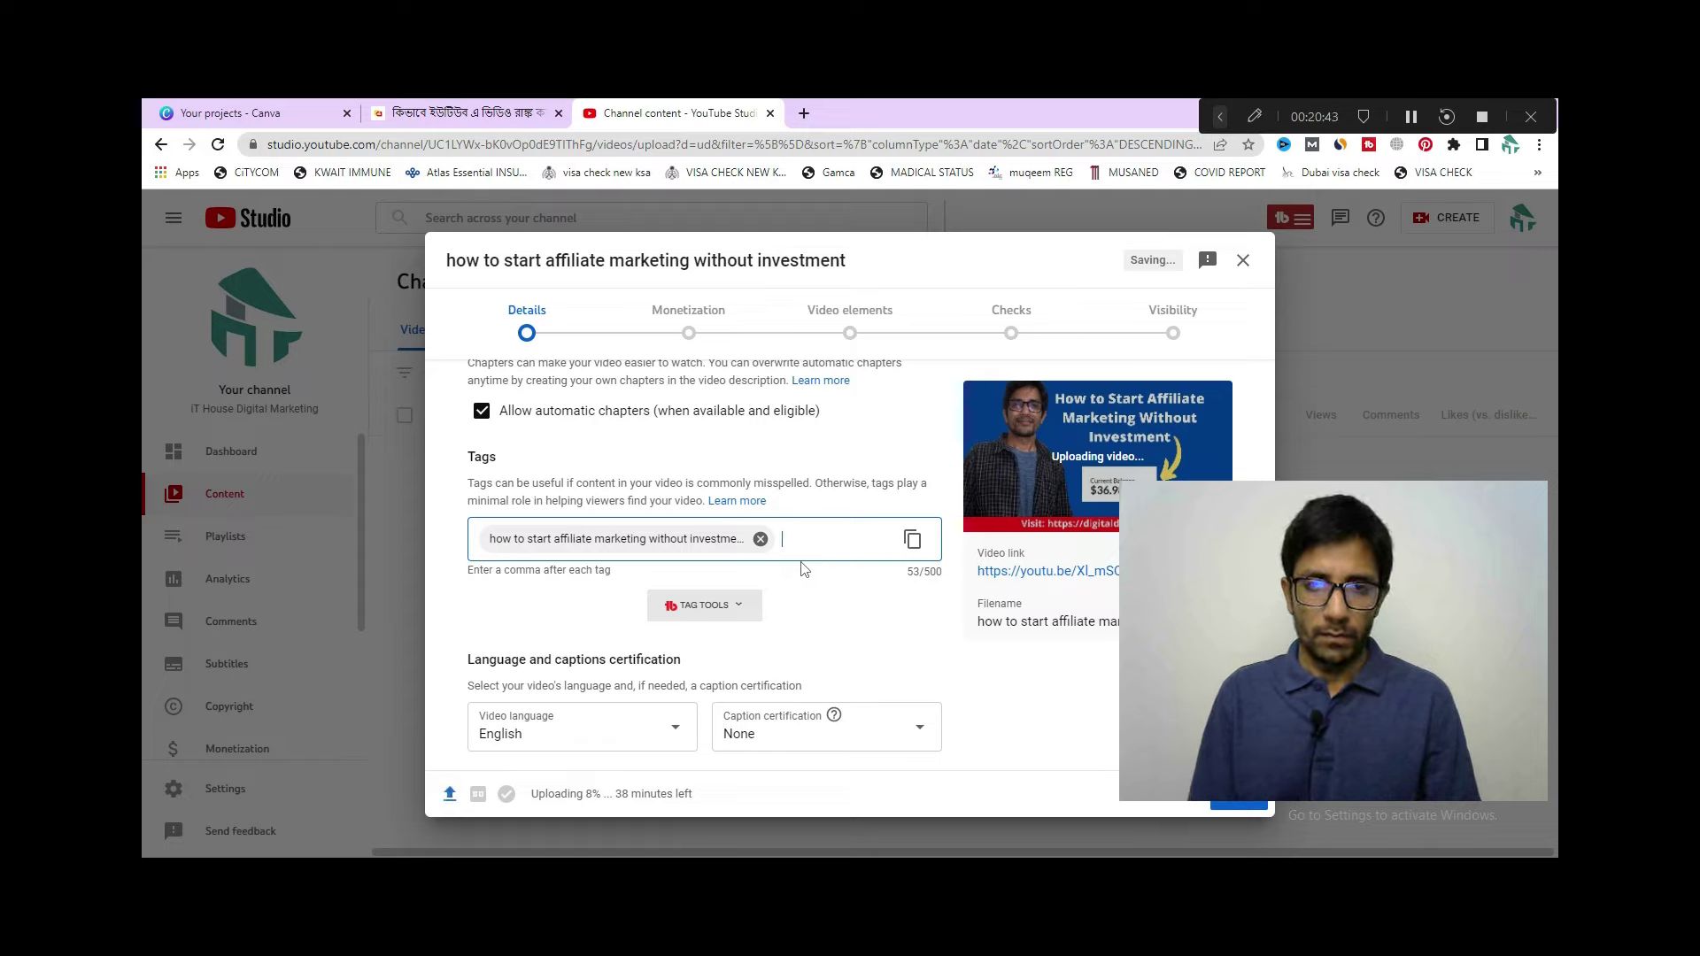
Enter "affiliate" as a tag term and add the related search terms "affiliate marketing" and "affiliate marketing 2022" as tags
text(afi)
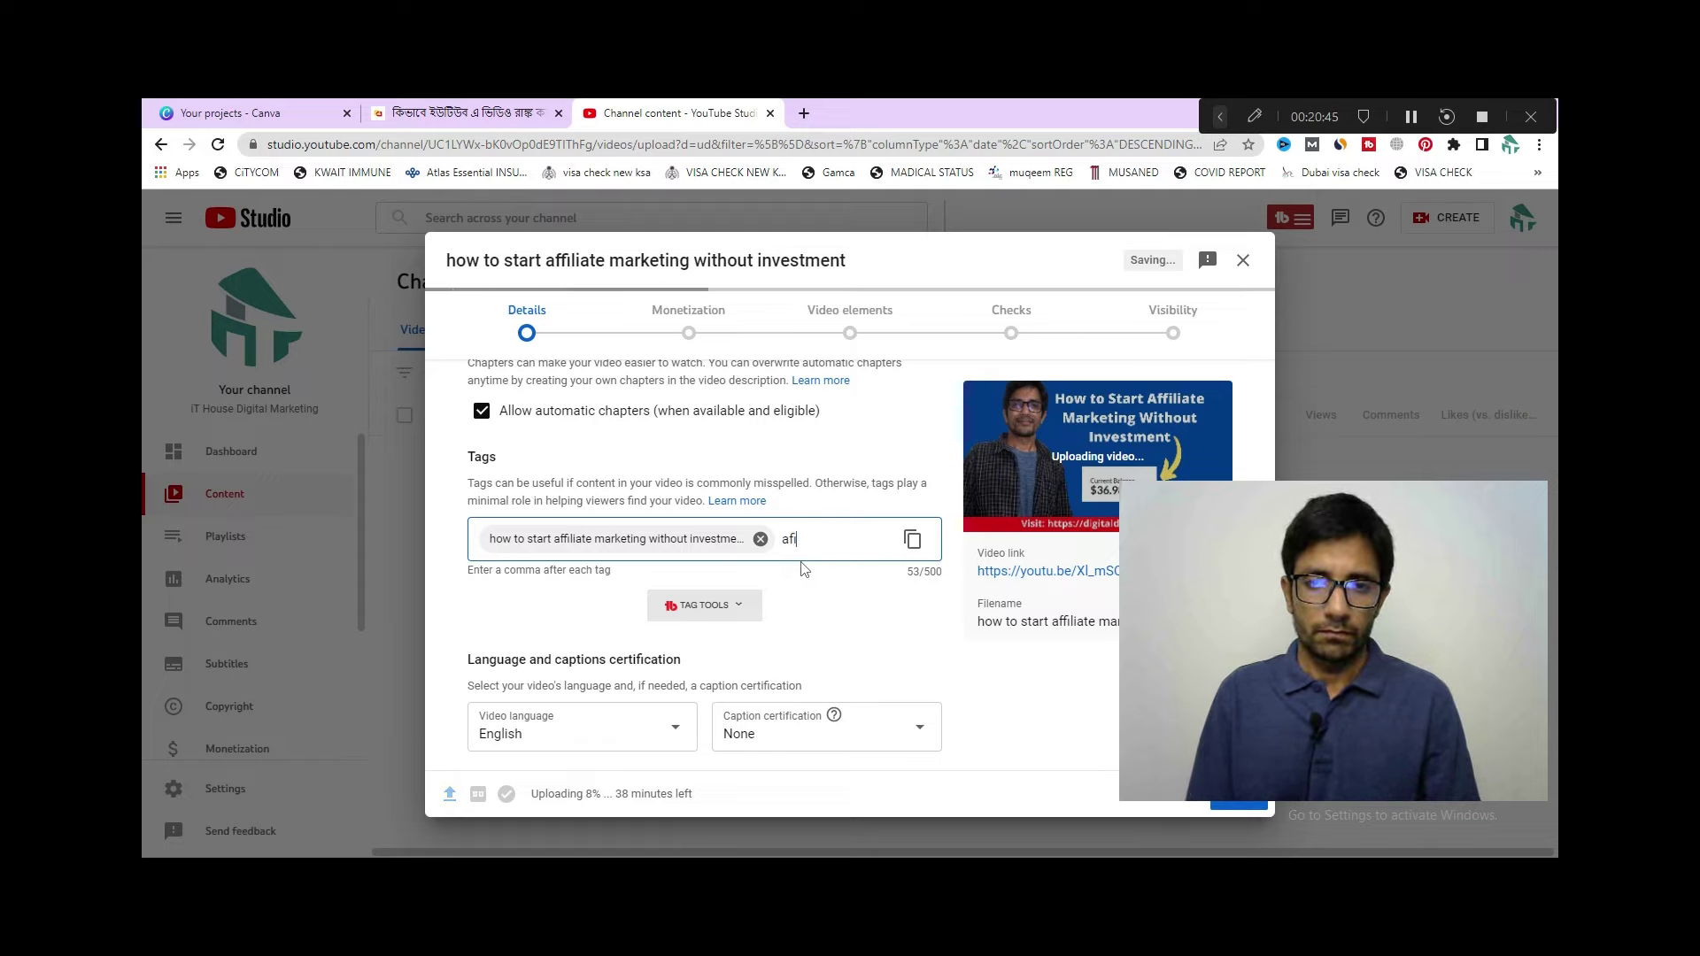
key(BackSpace)
text(fili)
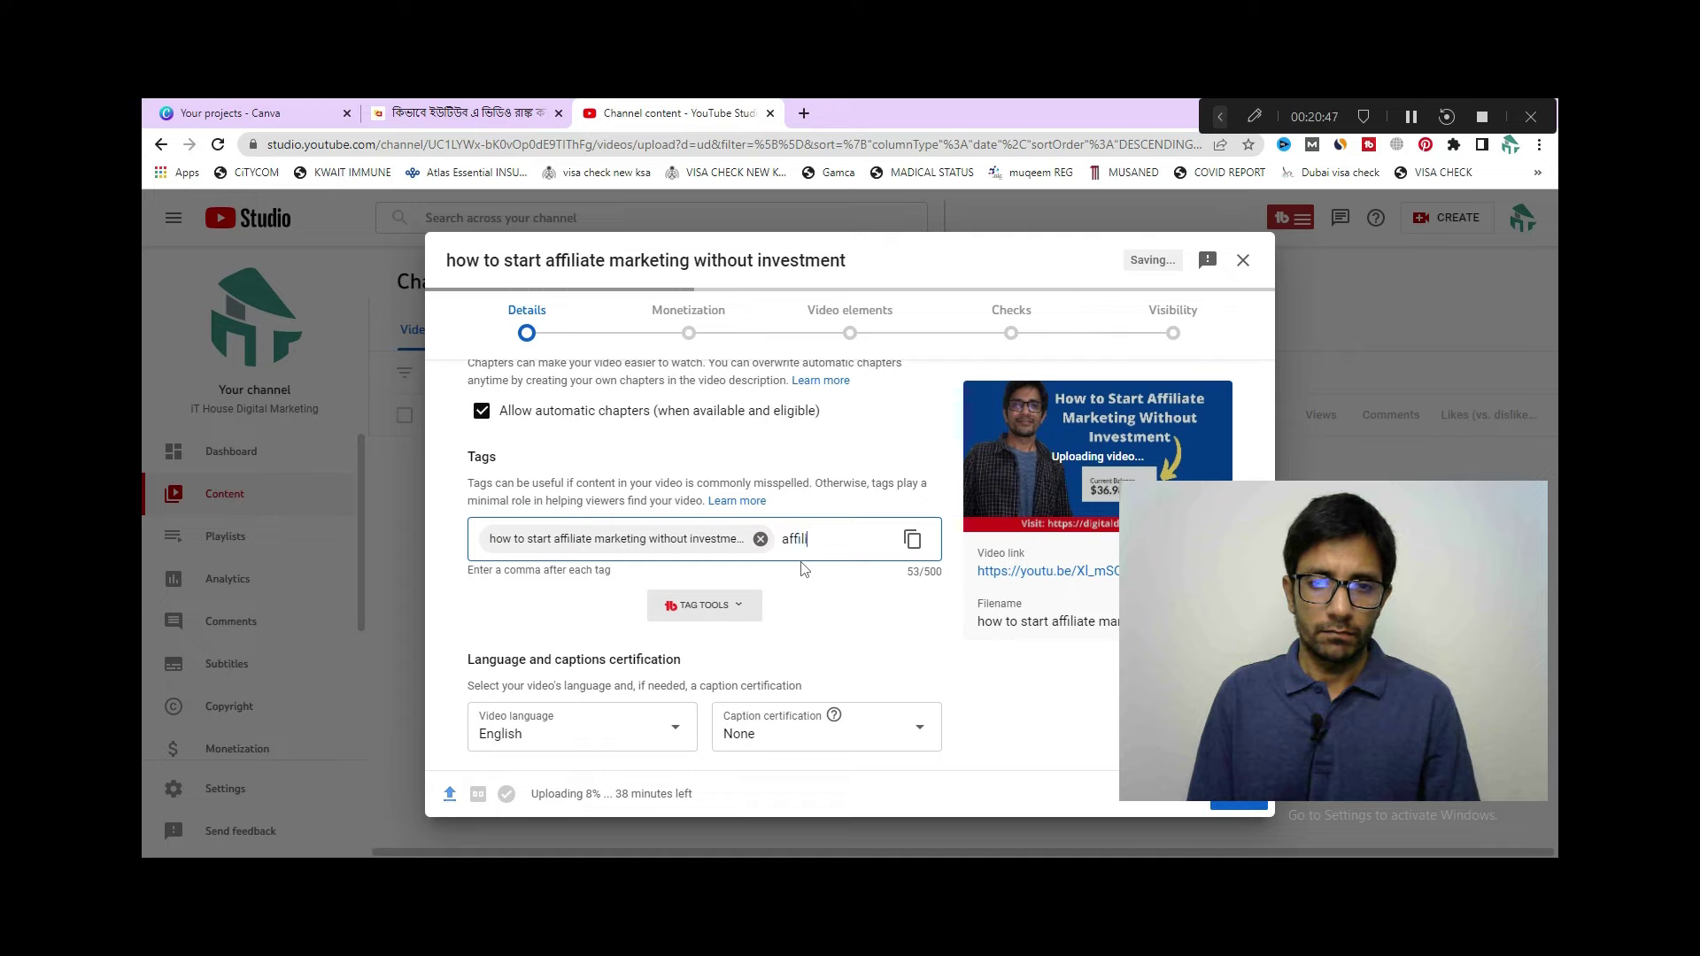
text(ate)
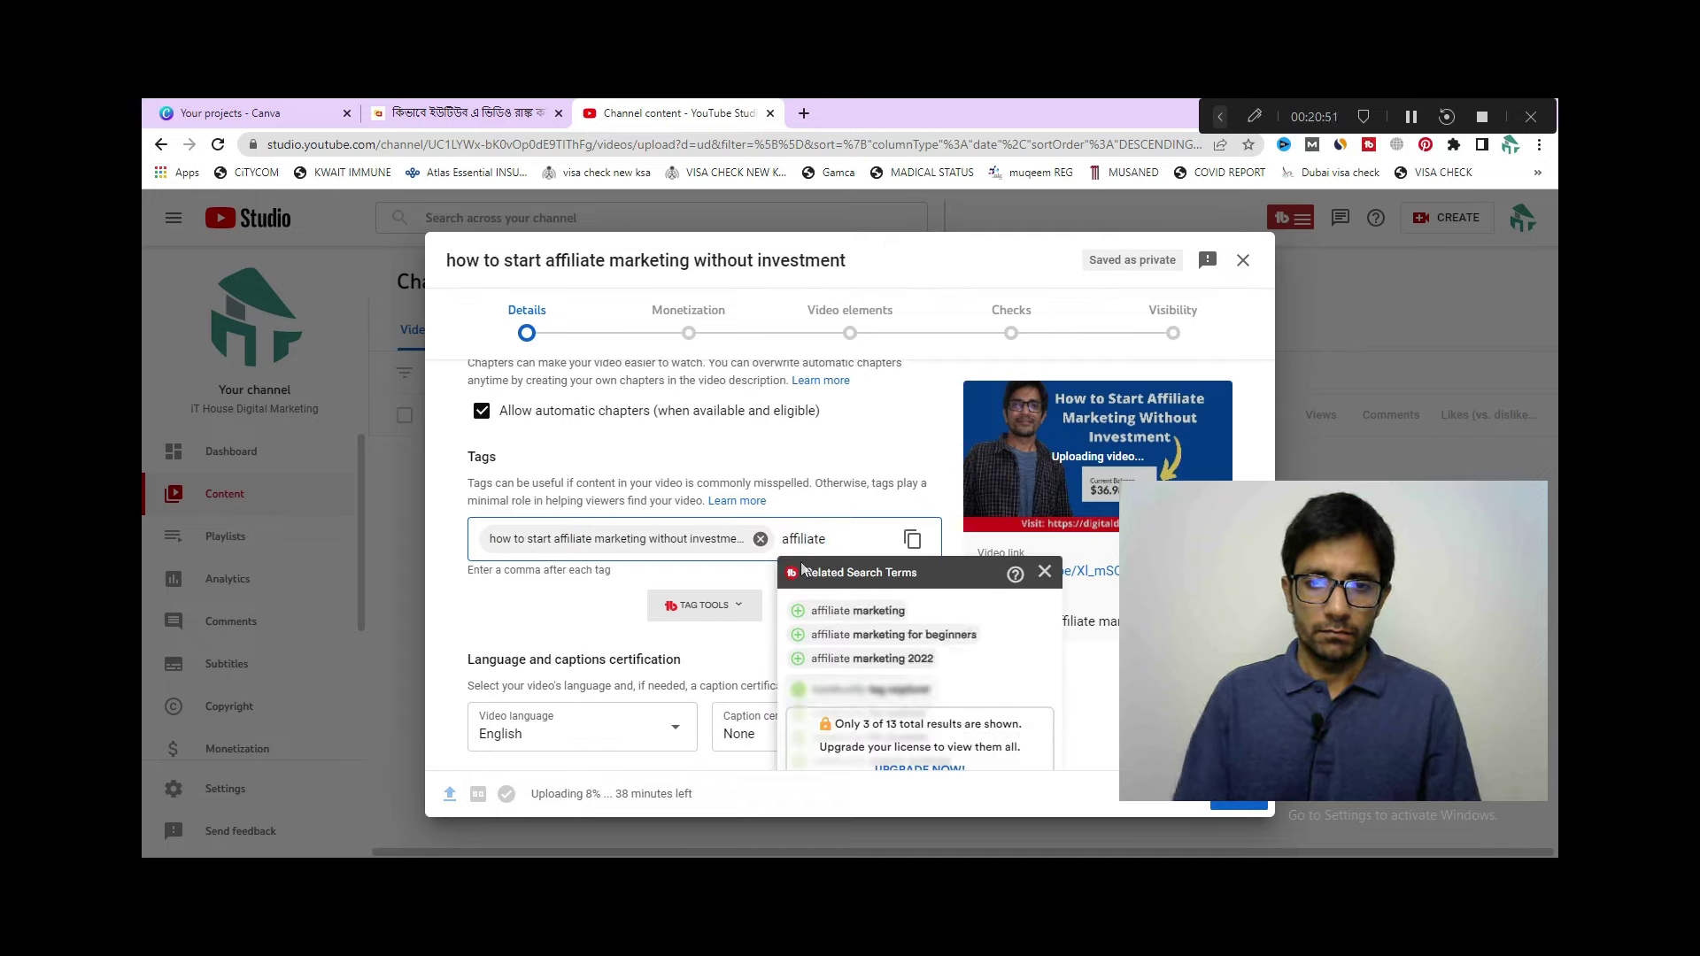
click(846, 619)
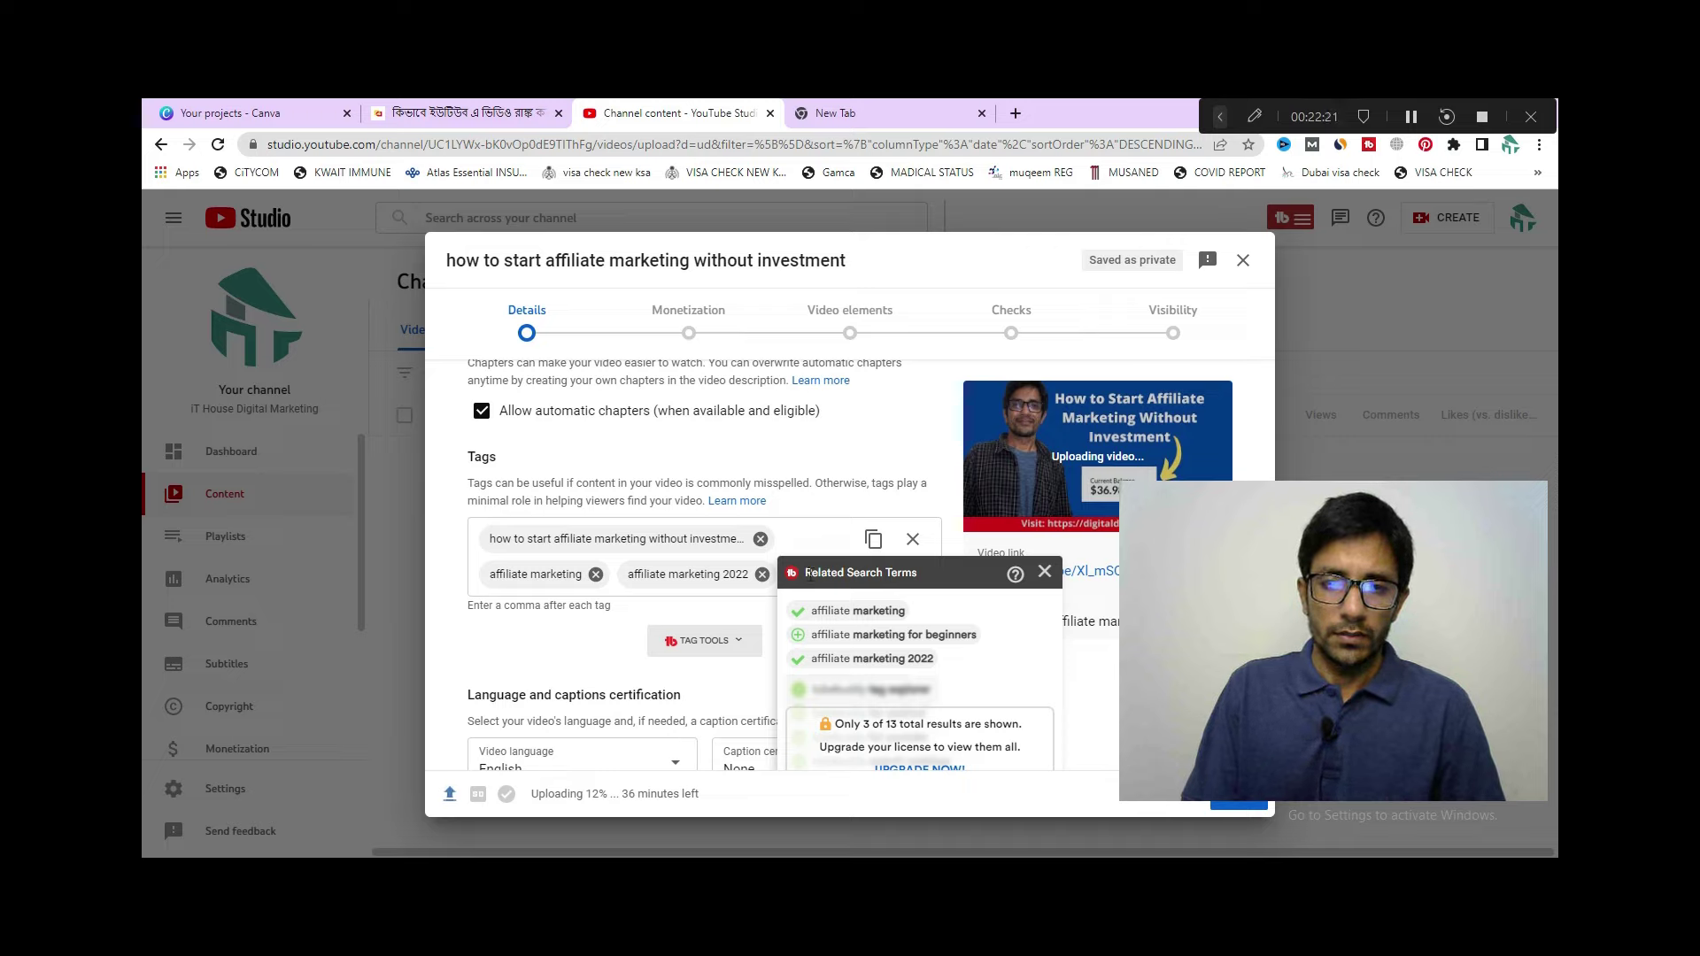
click(724, 616)
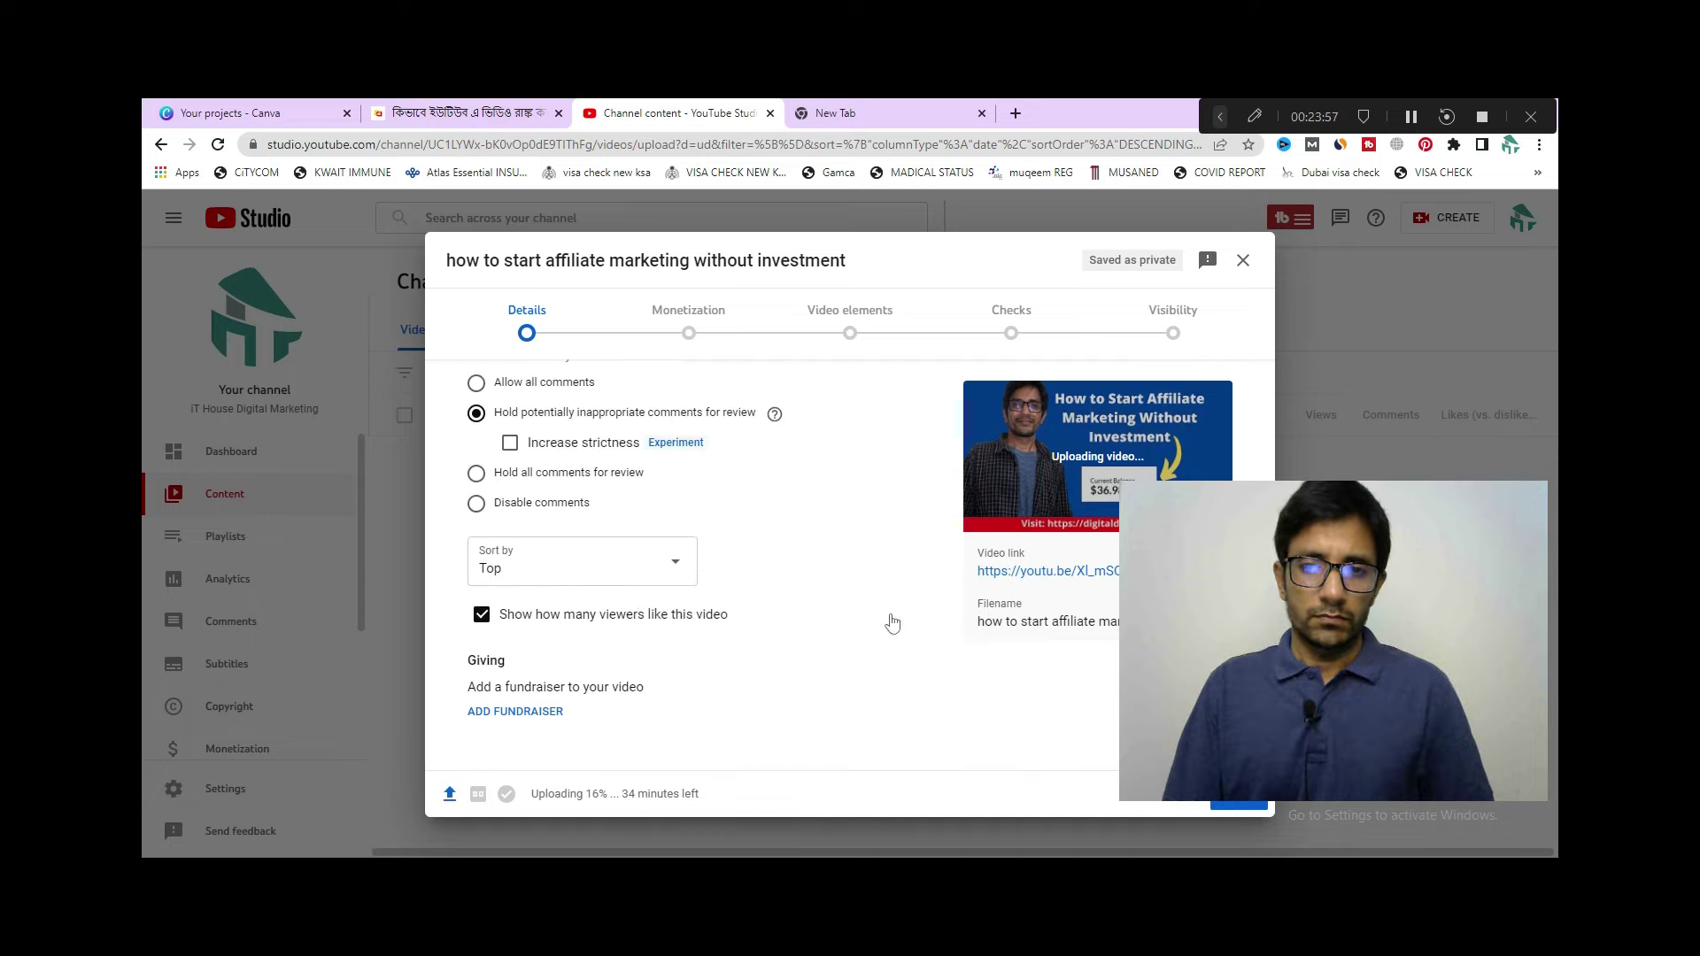
Review the filled-in video details, advance to the monetization stage and set monetization to On
scroll(891, 603, up, 6)
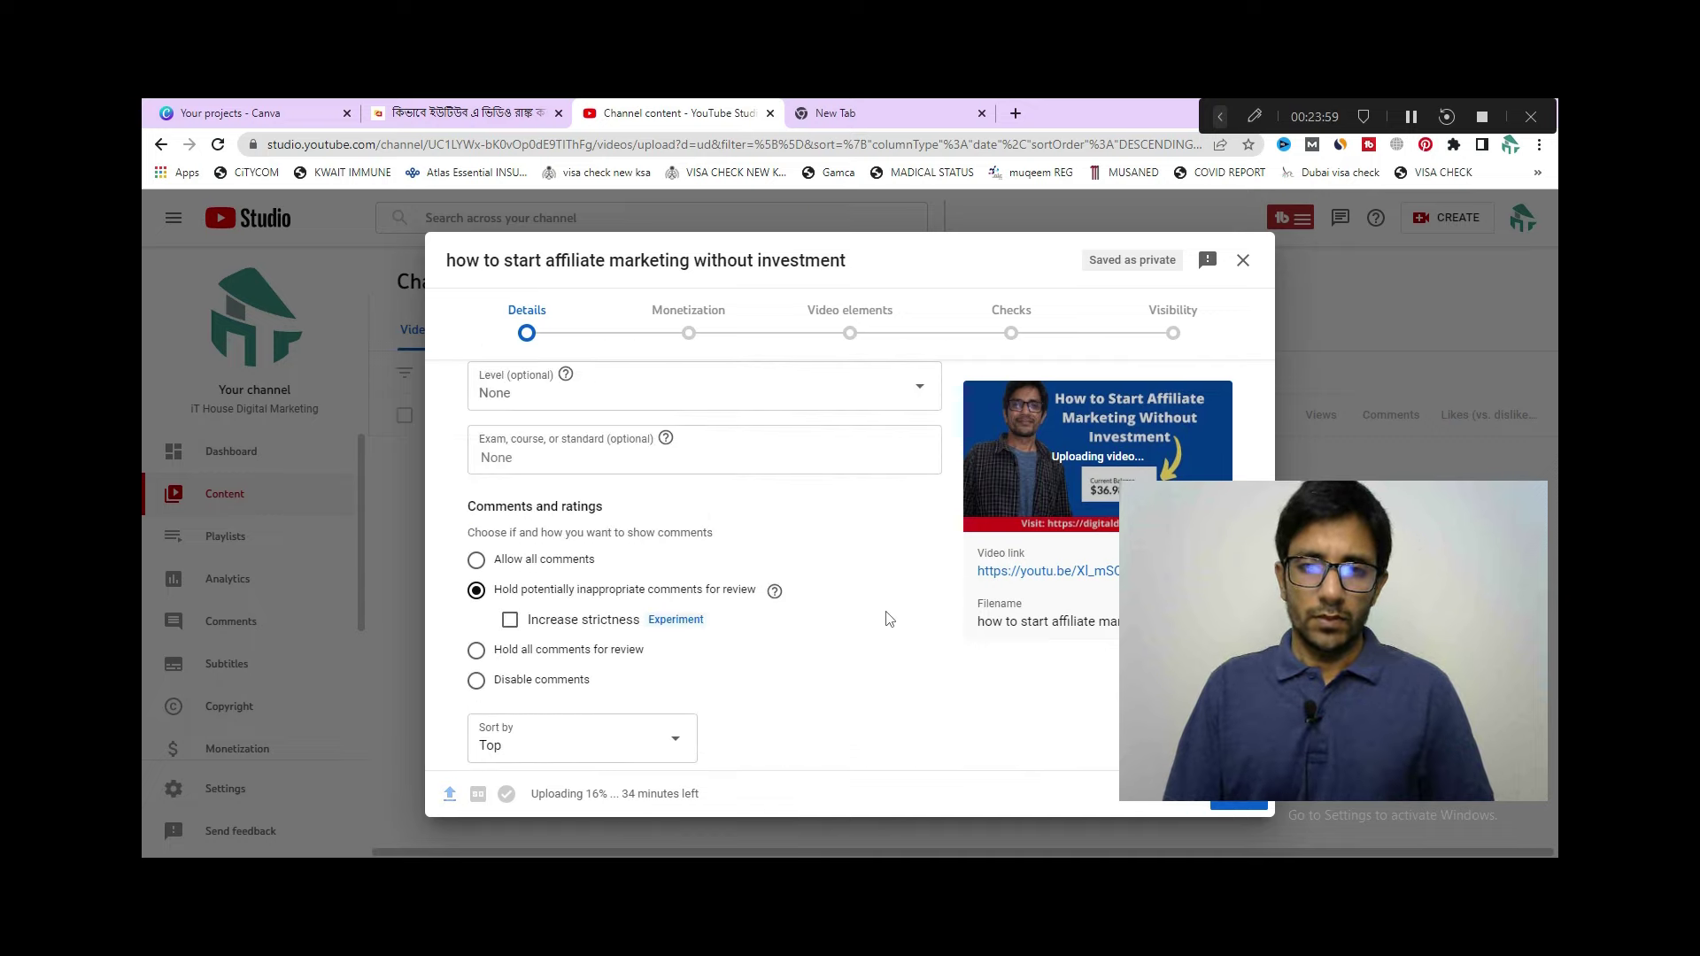
scroll(890, 618, up, 8)
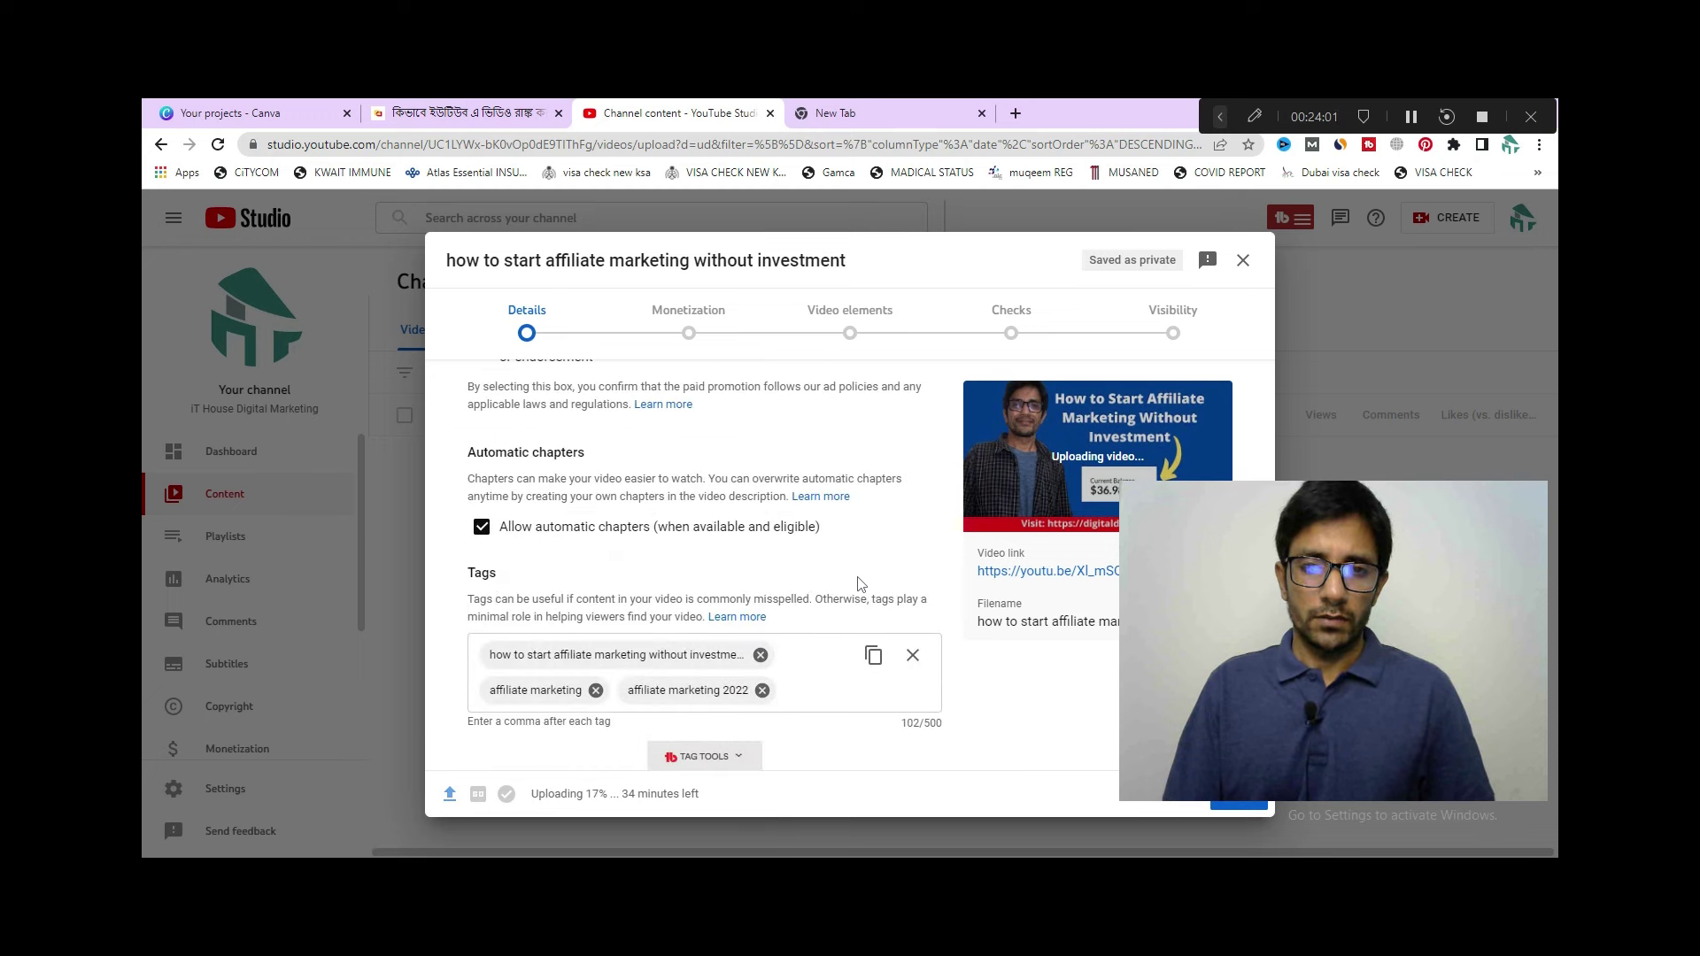
scroll(797, 549, up, 10)
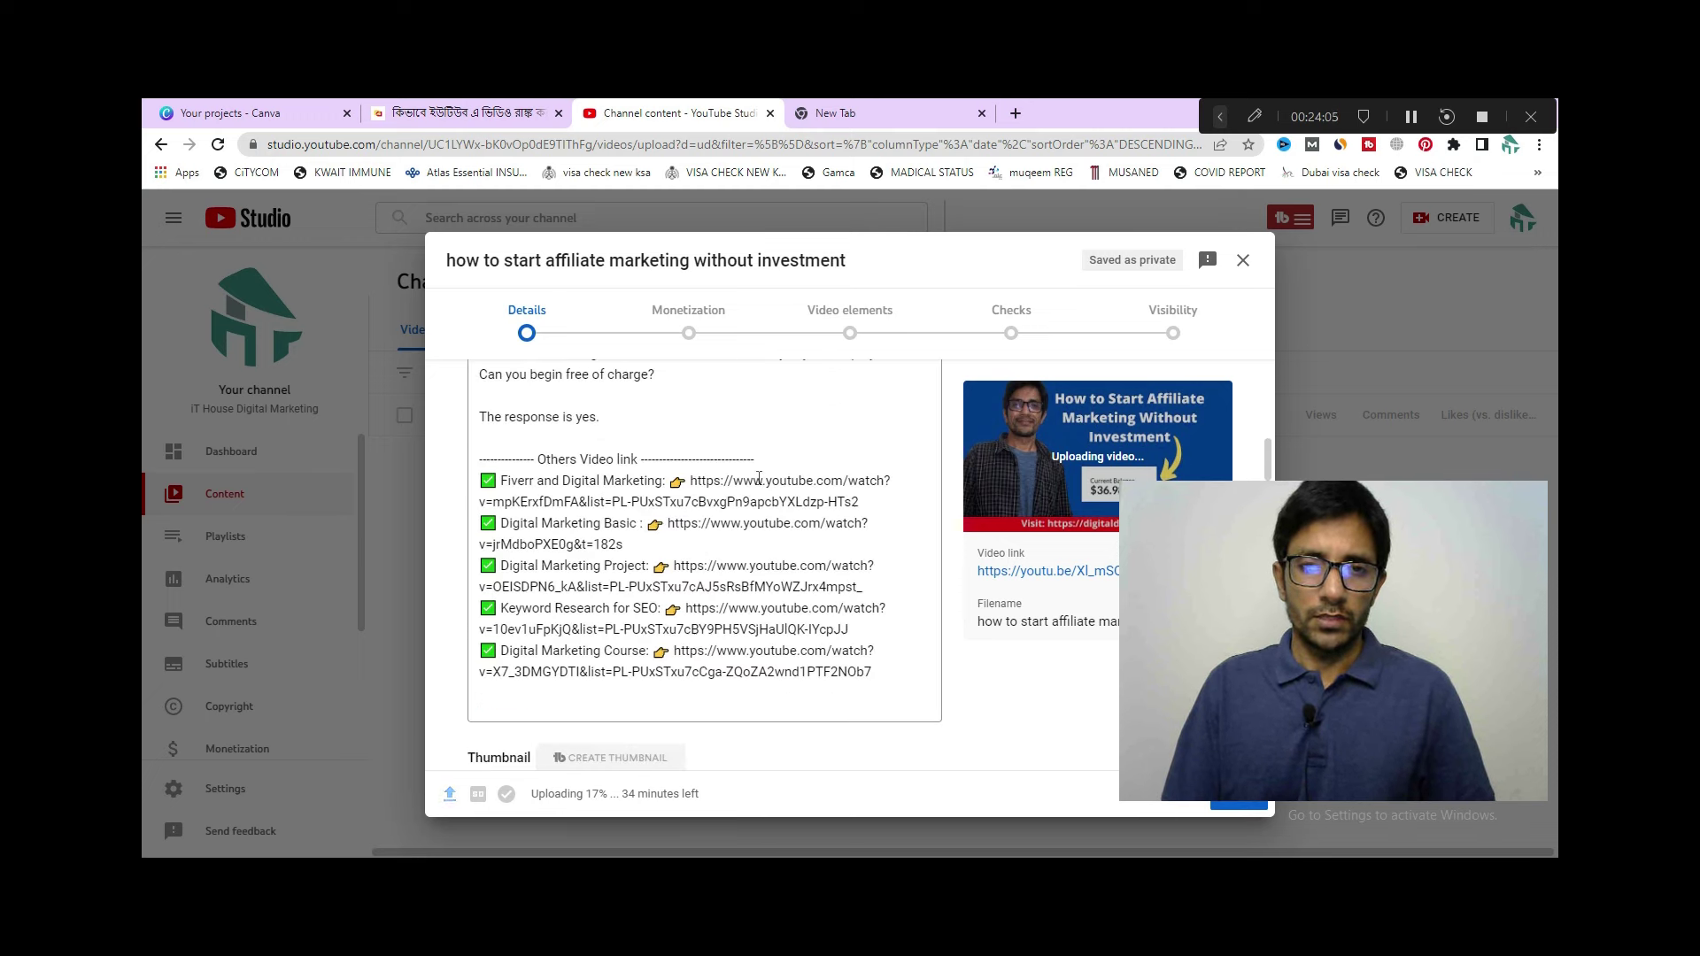
scroll(1007, 722, up, 1)
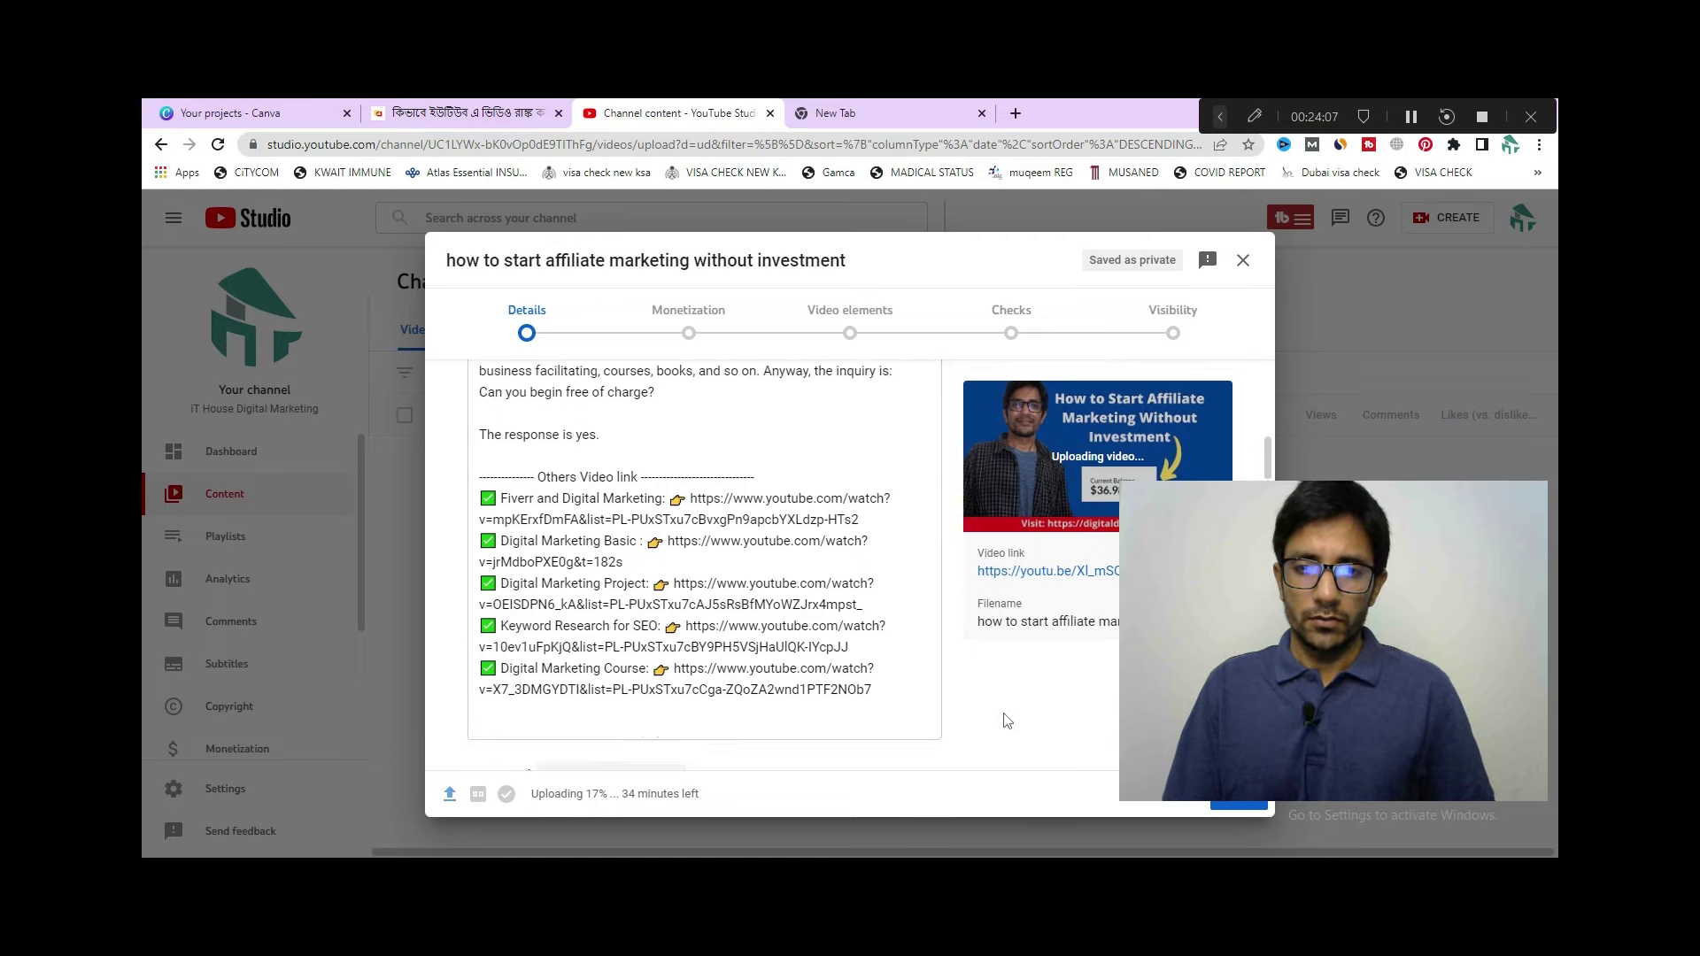
scroll(1107, 762, down, 4)
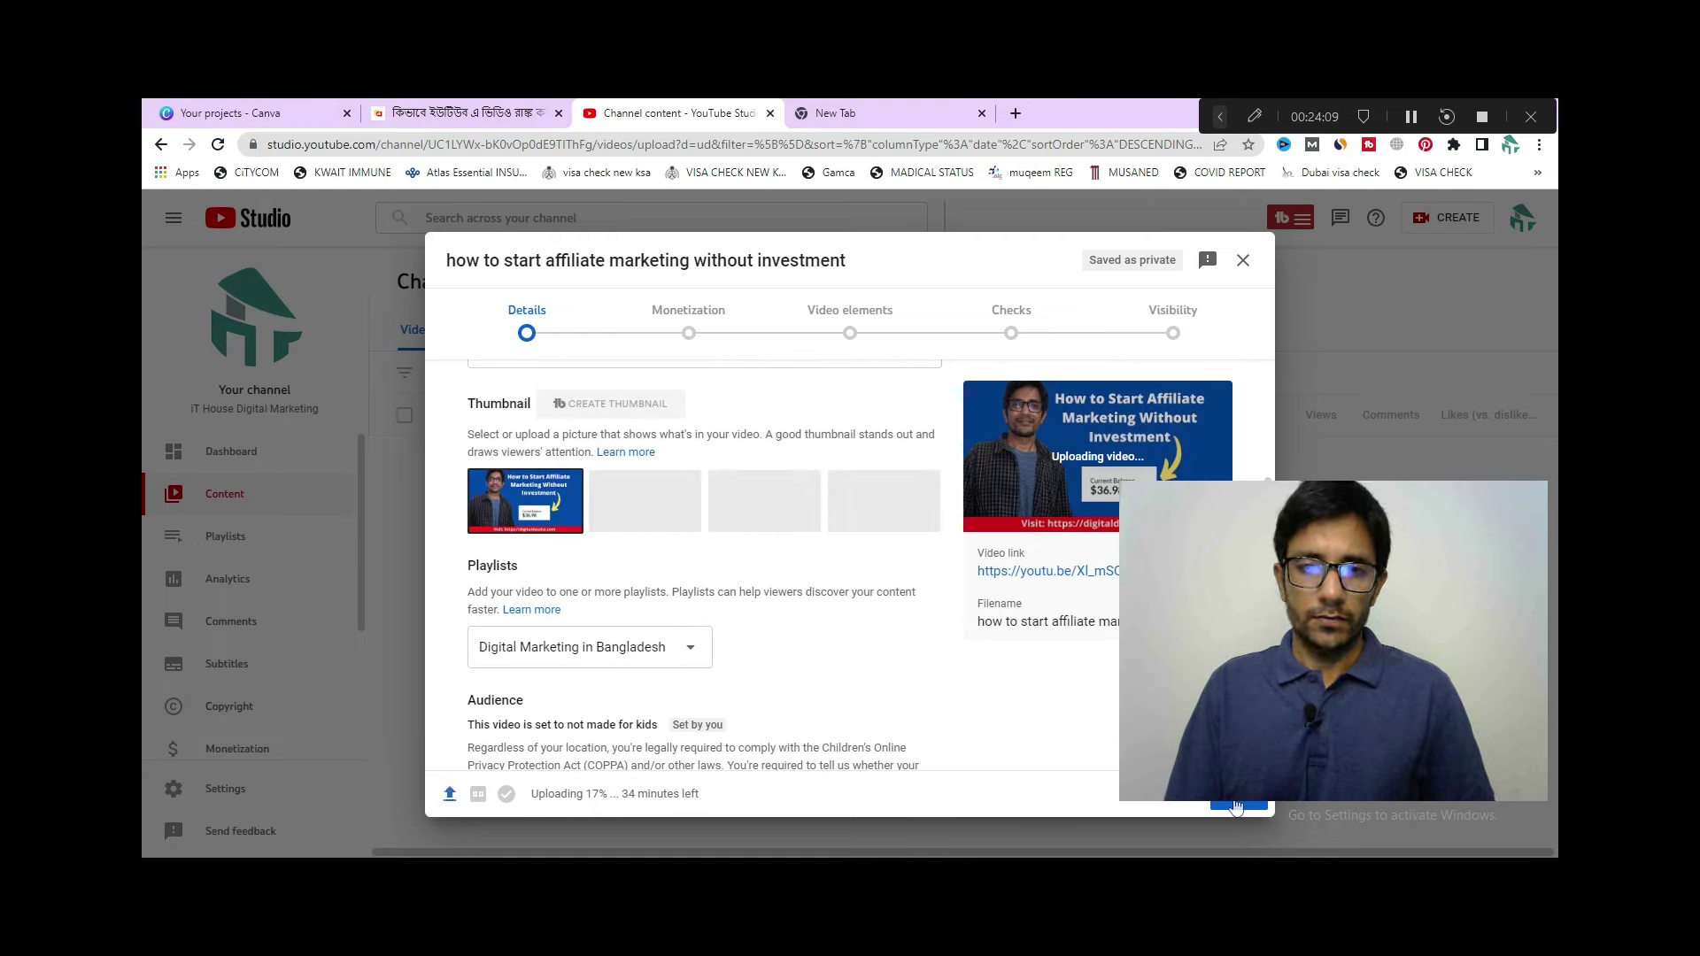
click(1237, 806)
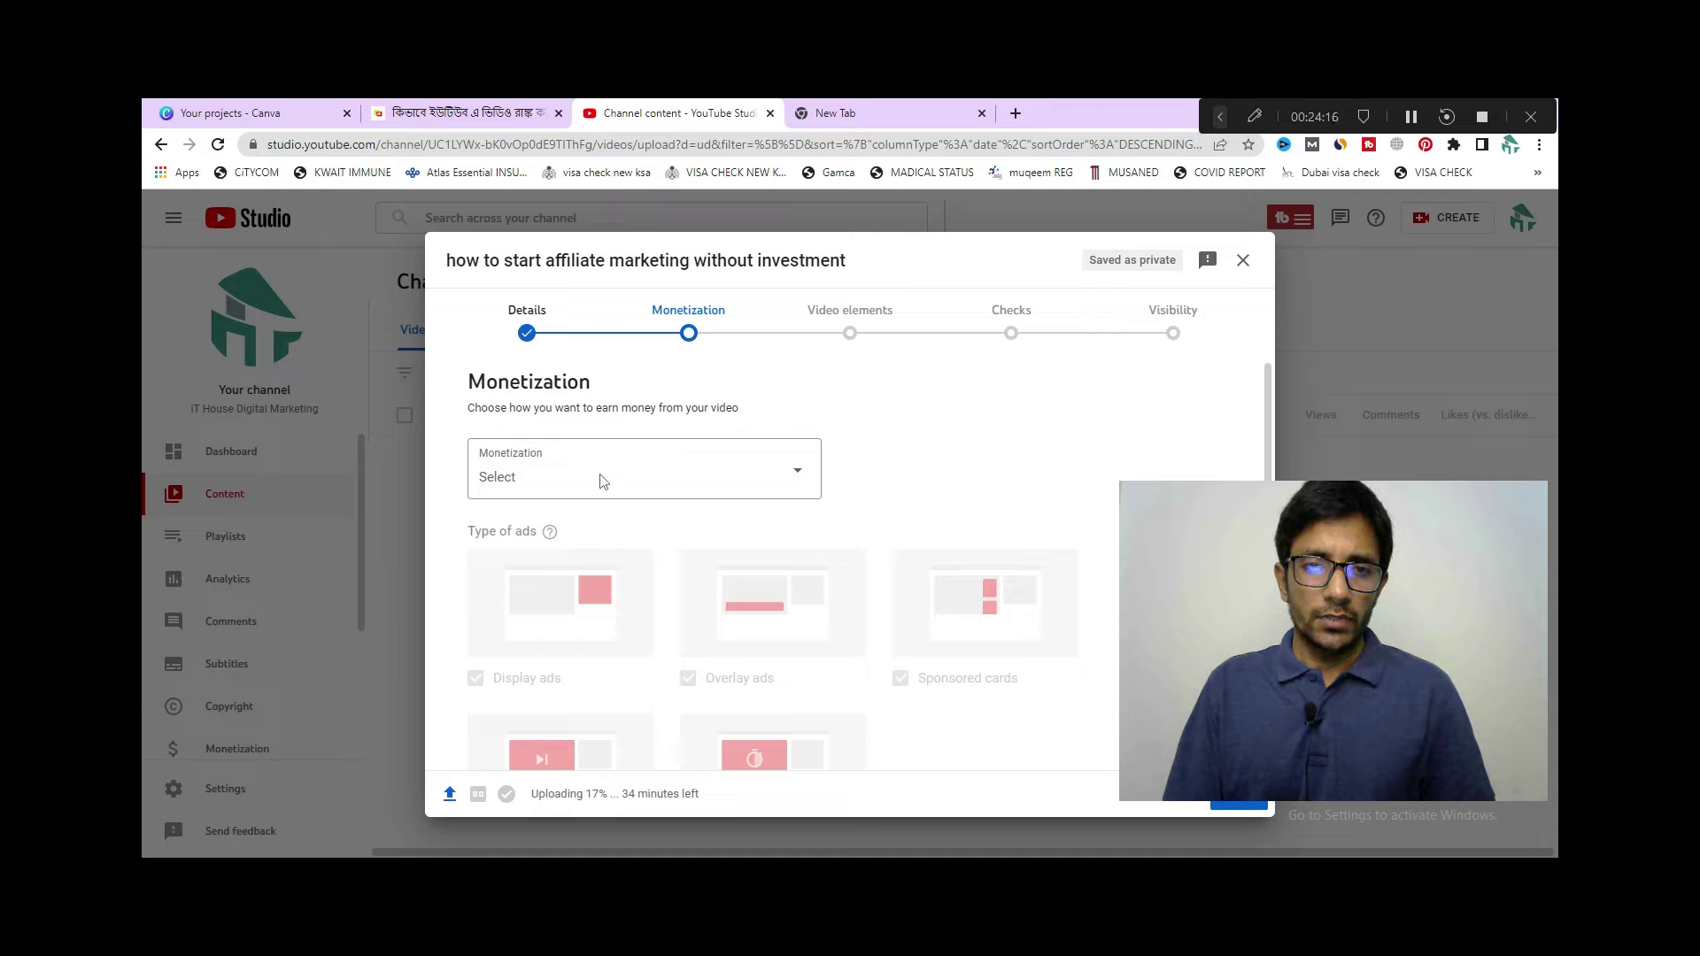
click(771, 477)
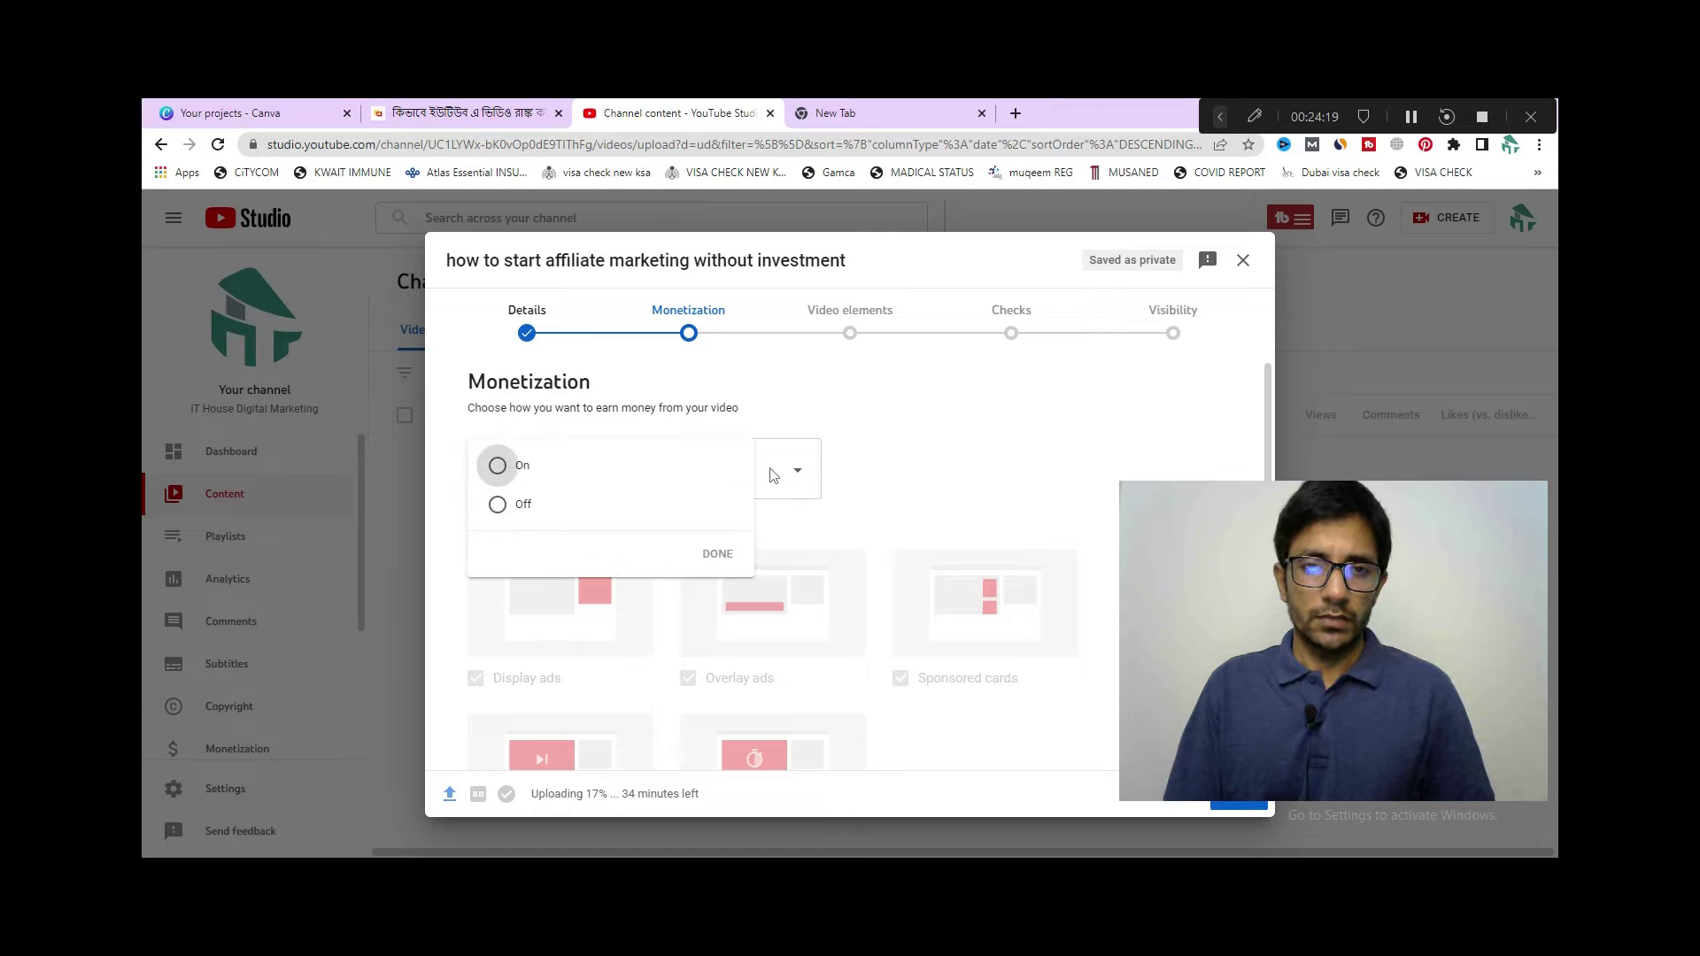
click(501, 469)
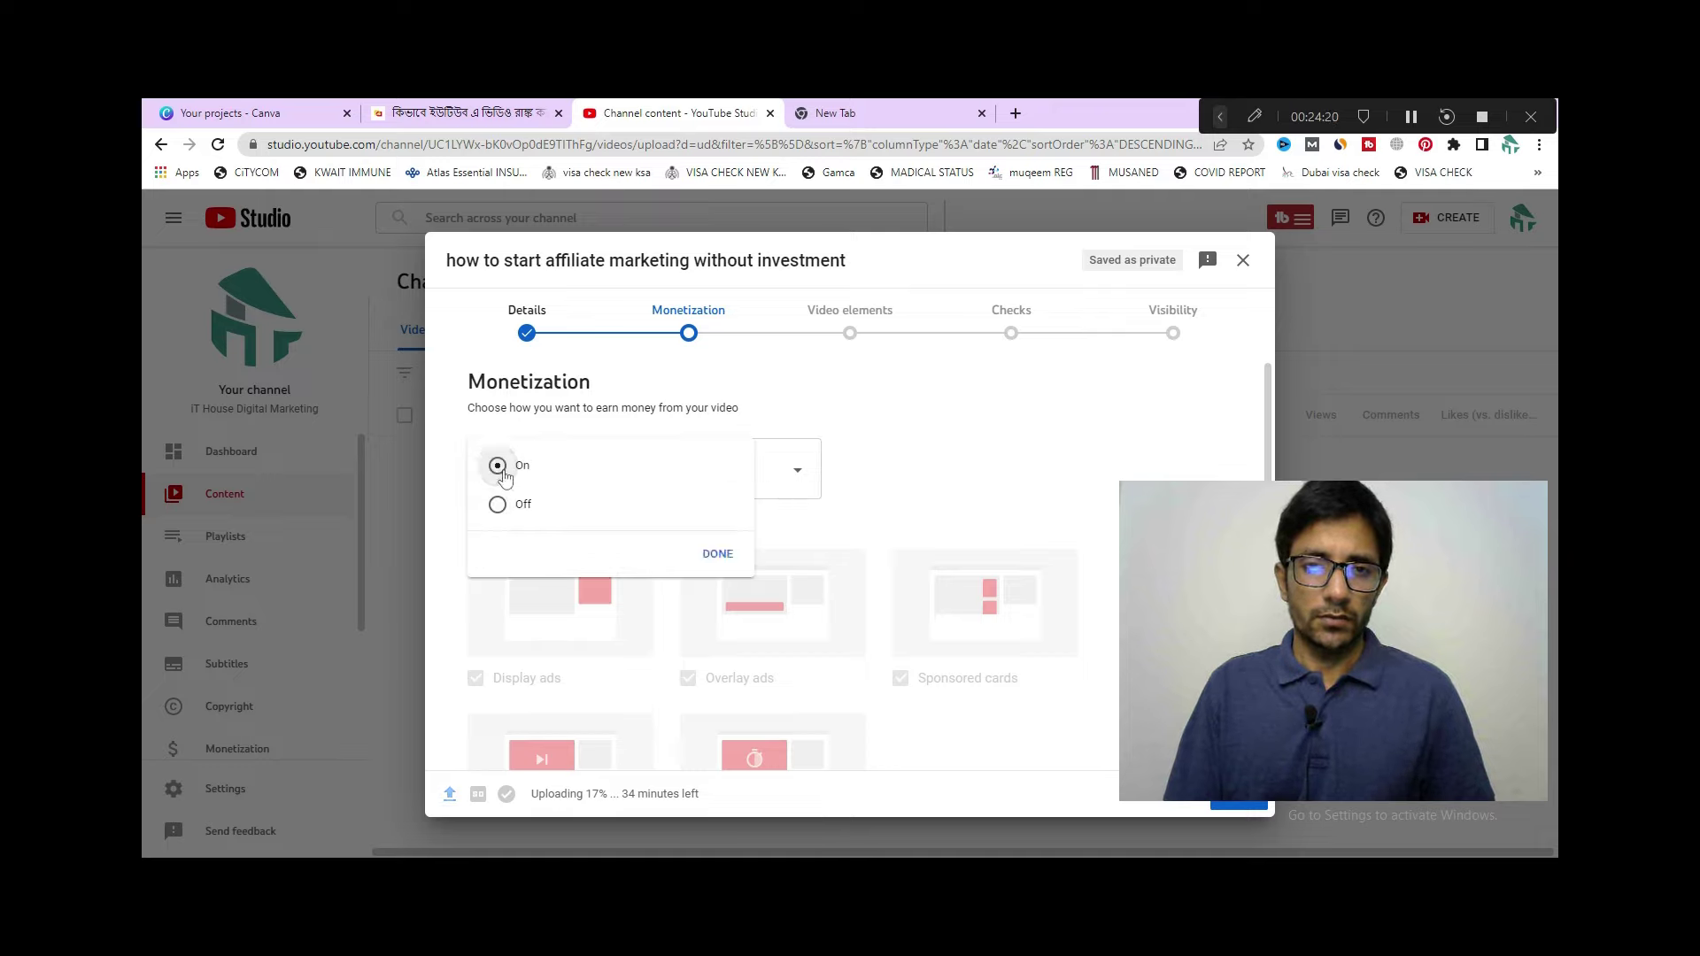
click(717, 556)
Rate the video's ad suitability as "None of the above" and submit the rating
scroll(890, 625, down, 3)
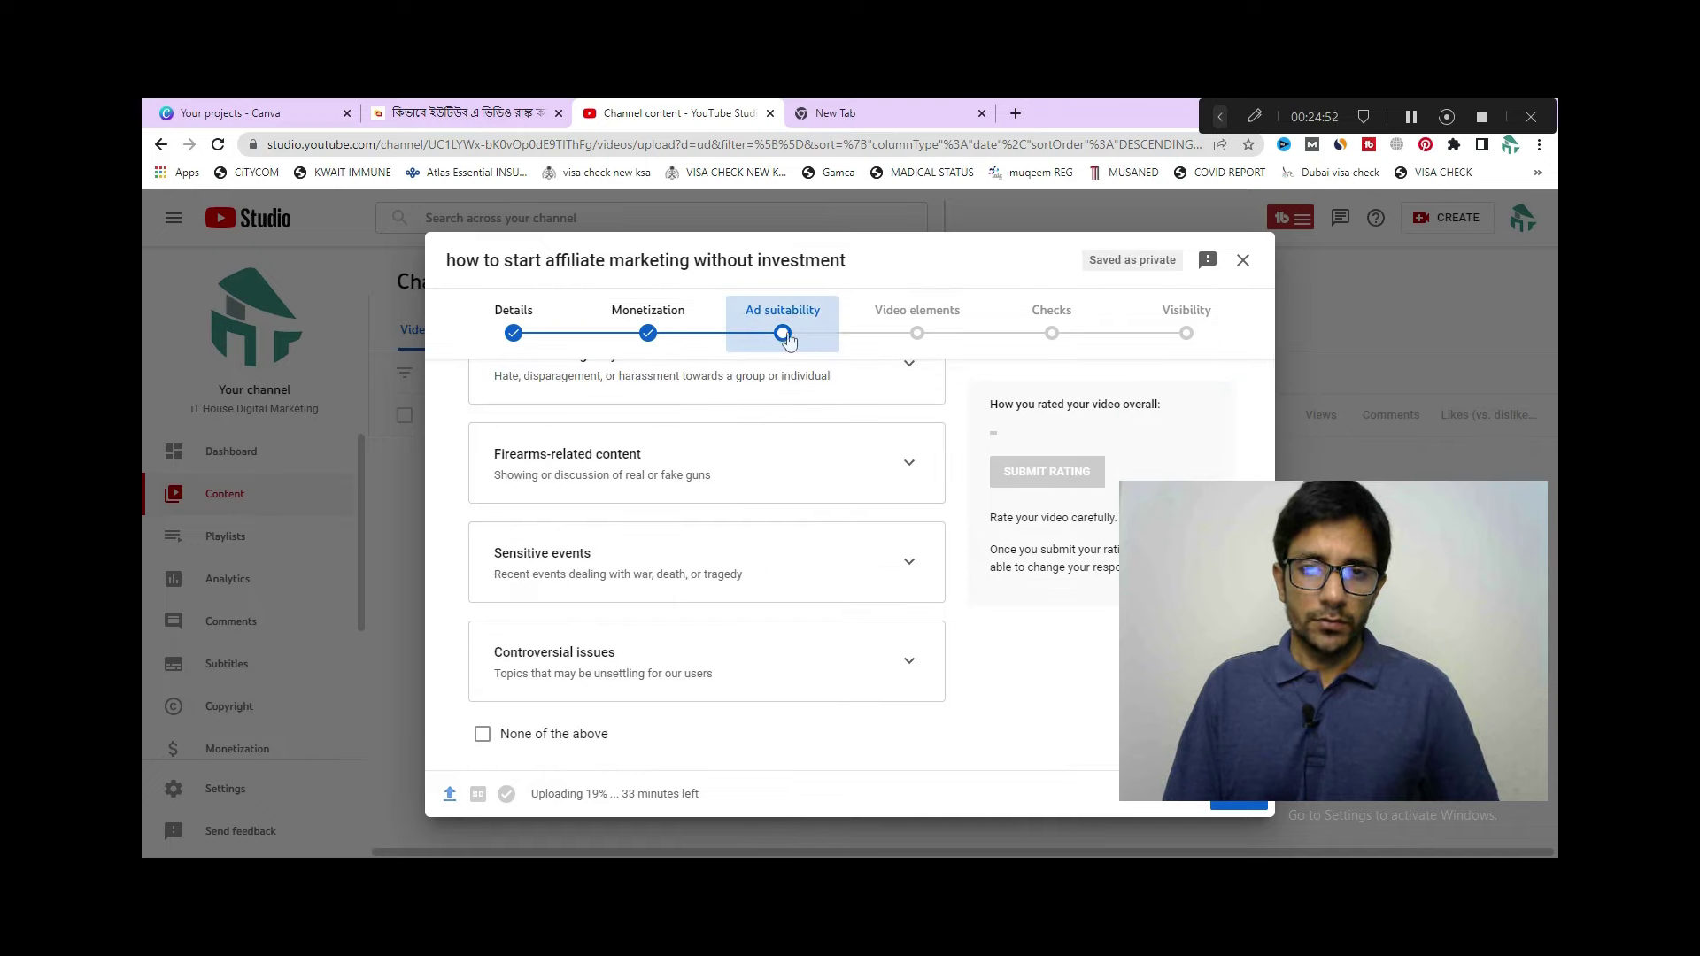
click(554, 738)
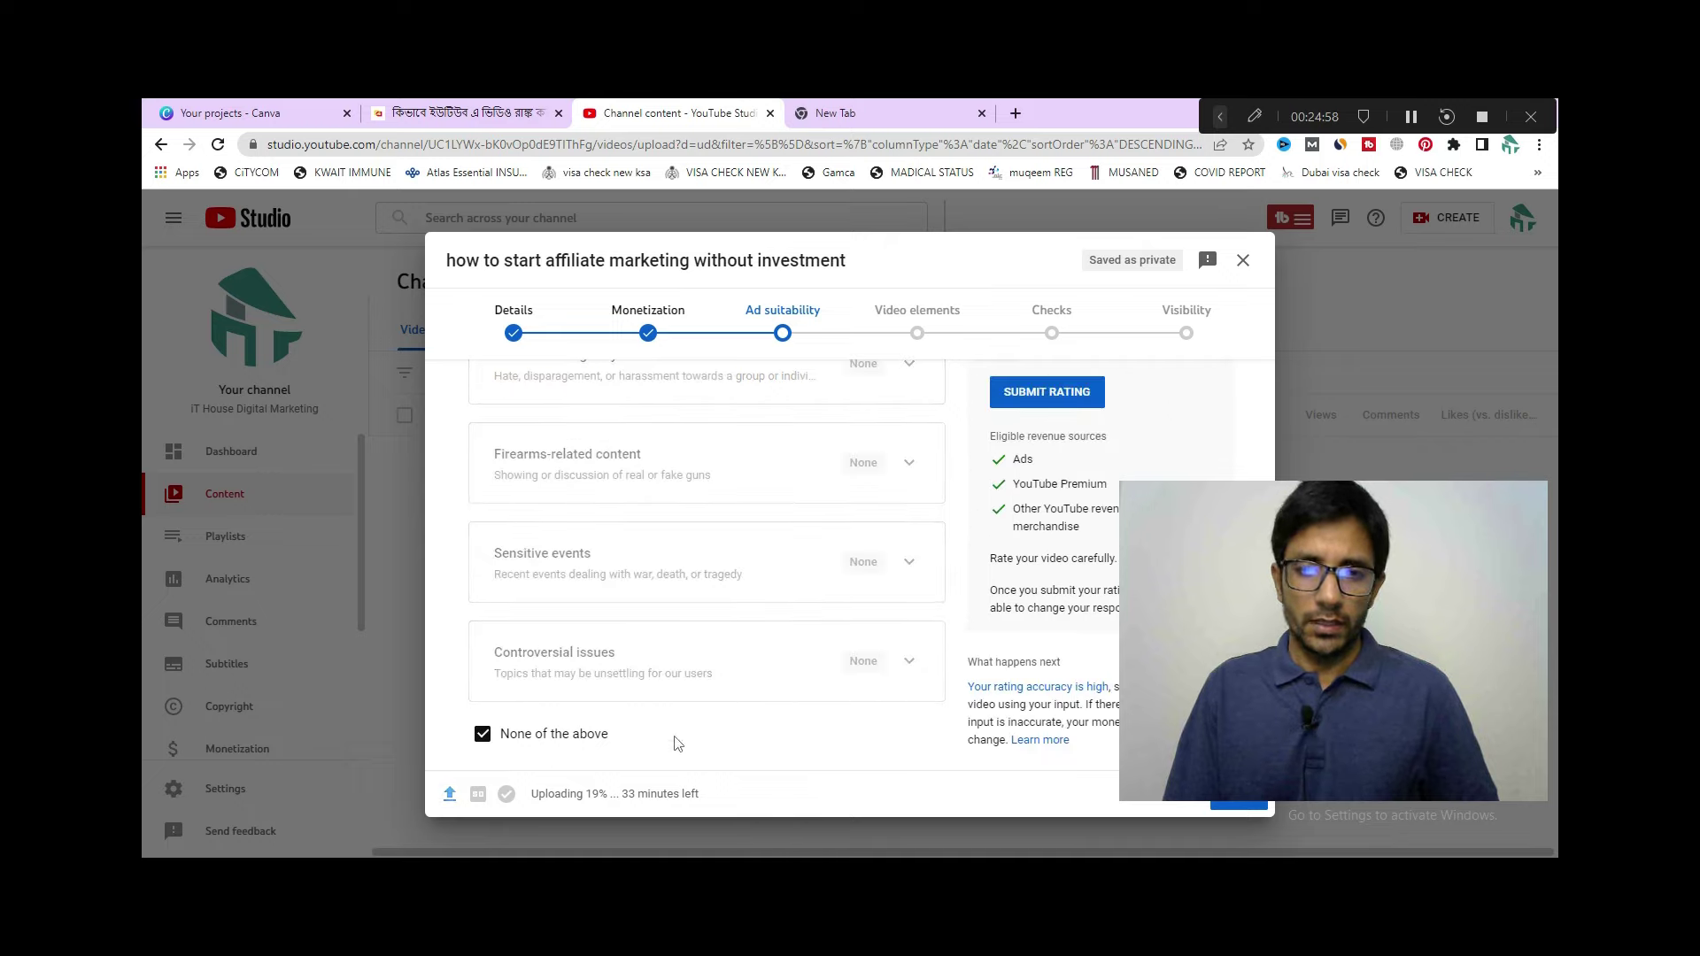
scroll(1014, 436, up, 1)
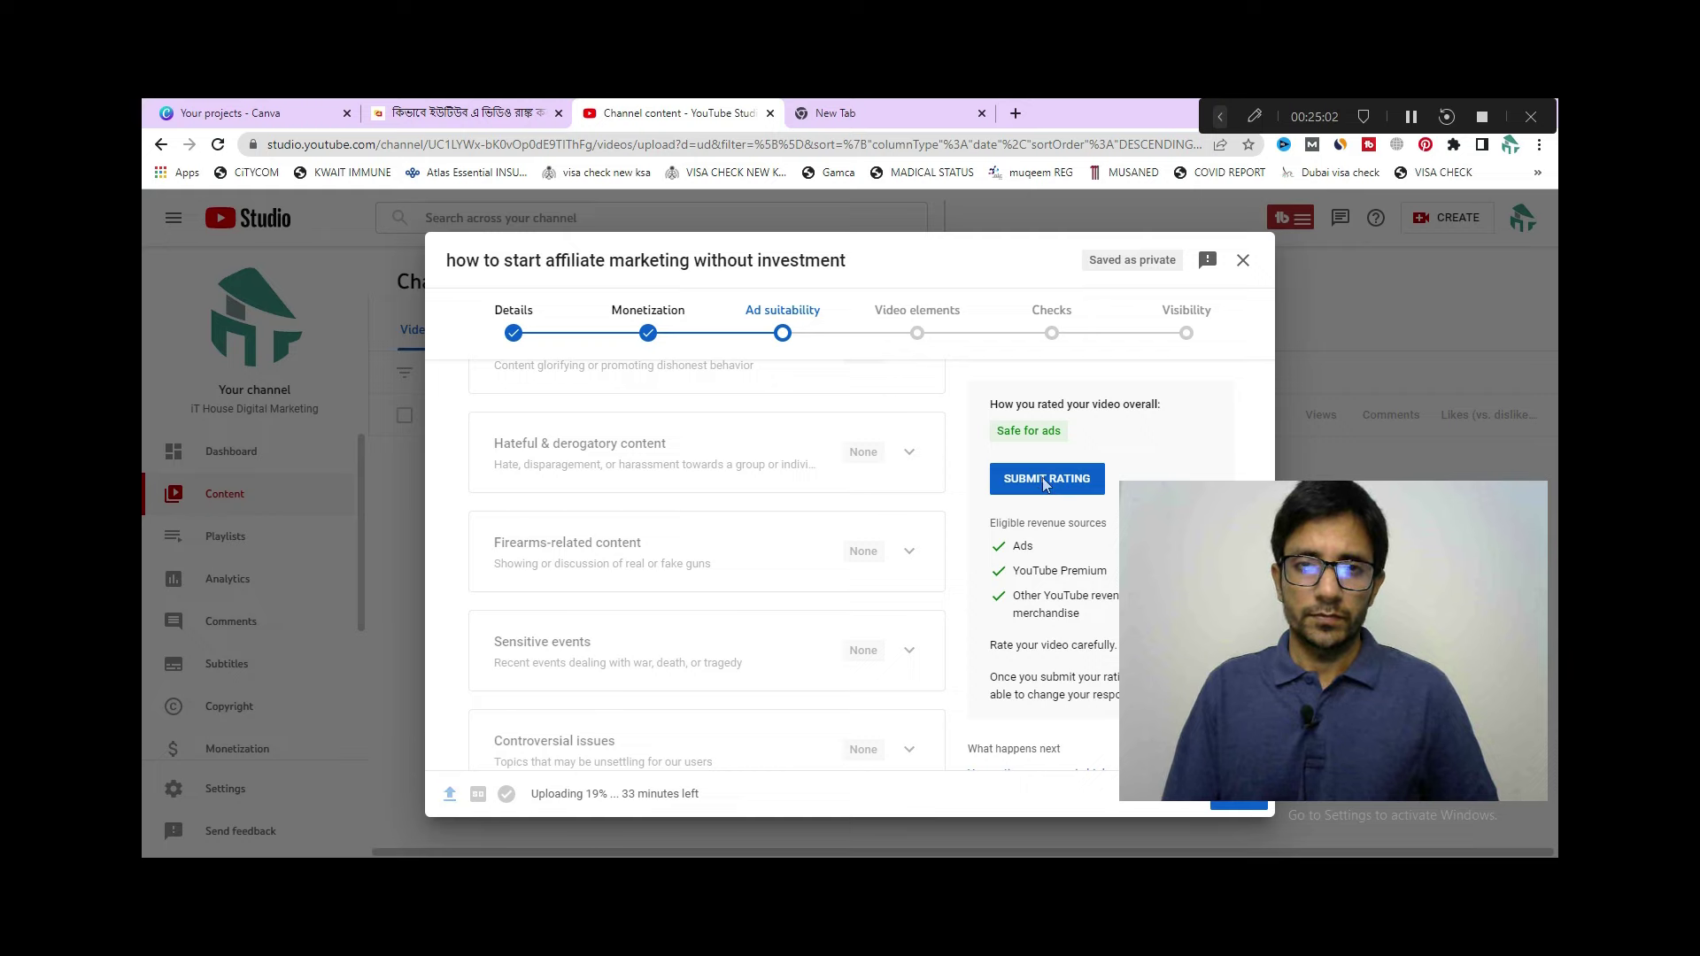
click(1044, 479)
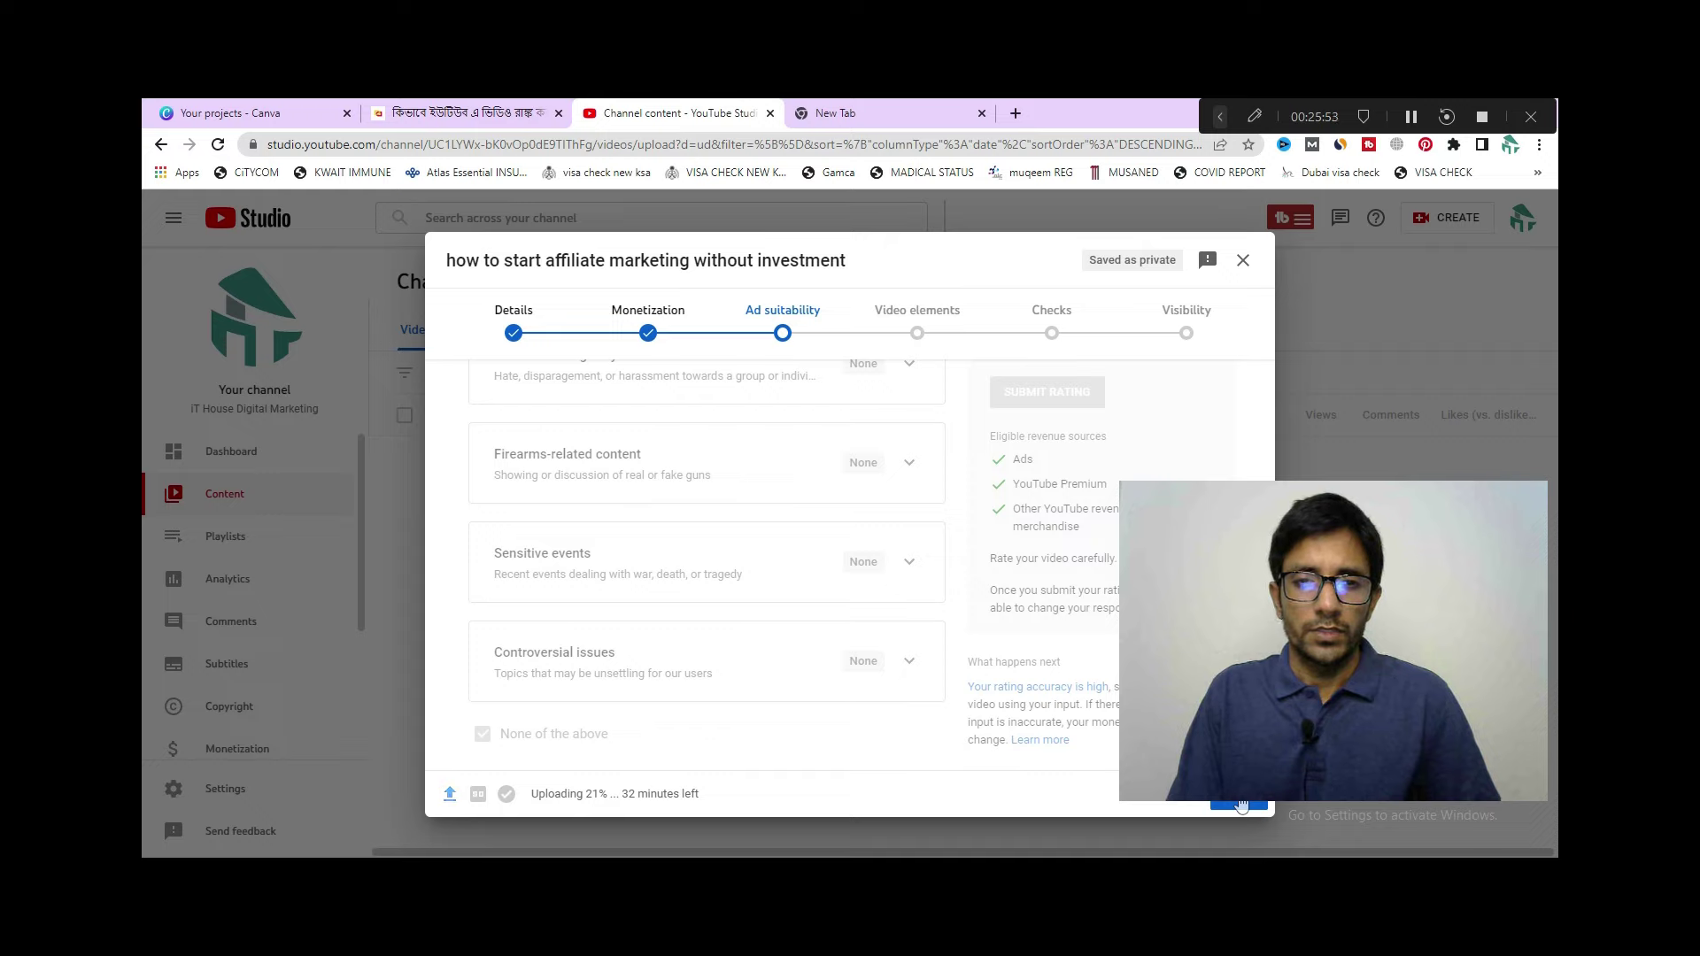
Add and save a one-video, one-subscribe end screen featuring the channel's video "How to start Affiliate Marketing for Beginners | Bangla Tutorial 2020 | Lesson 2"
click(1243, 803)
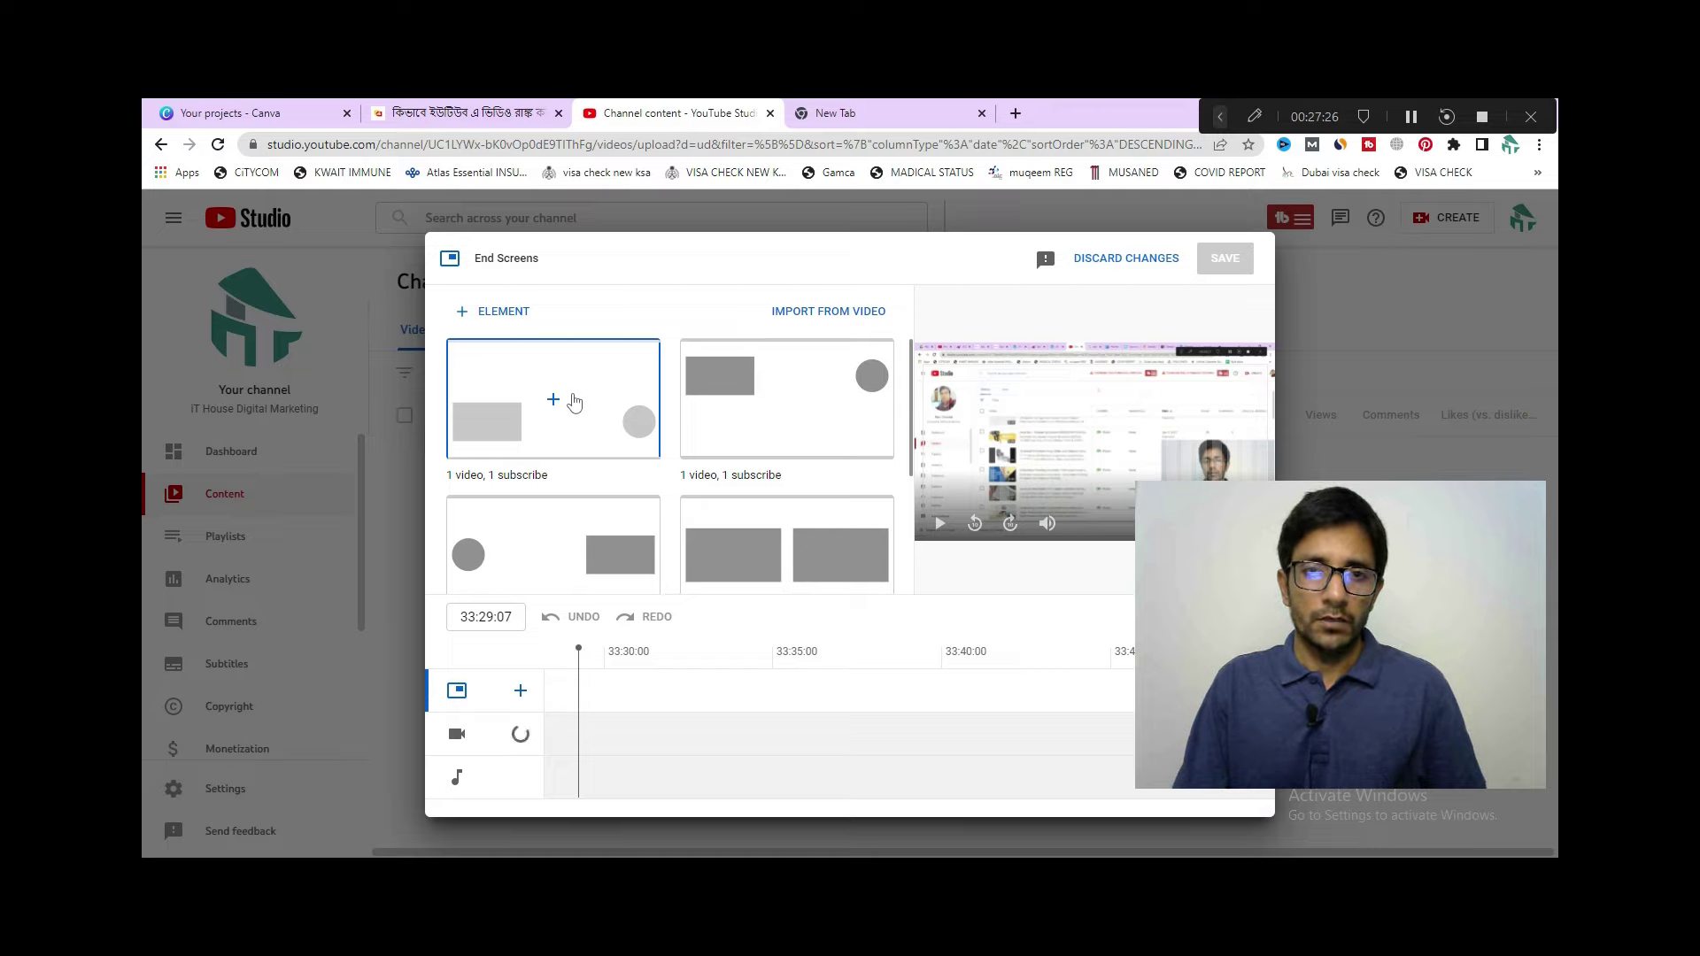
click(535, 350)
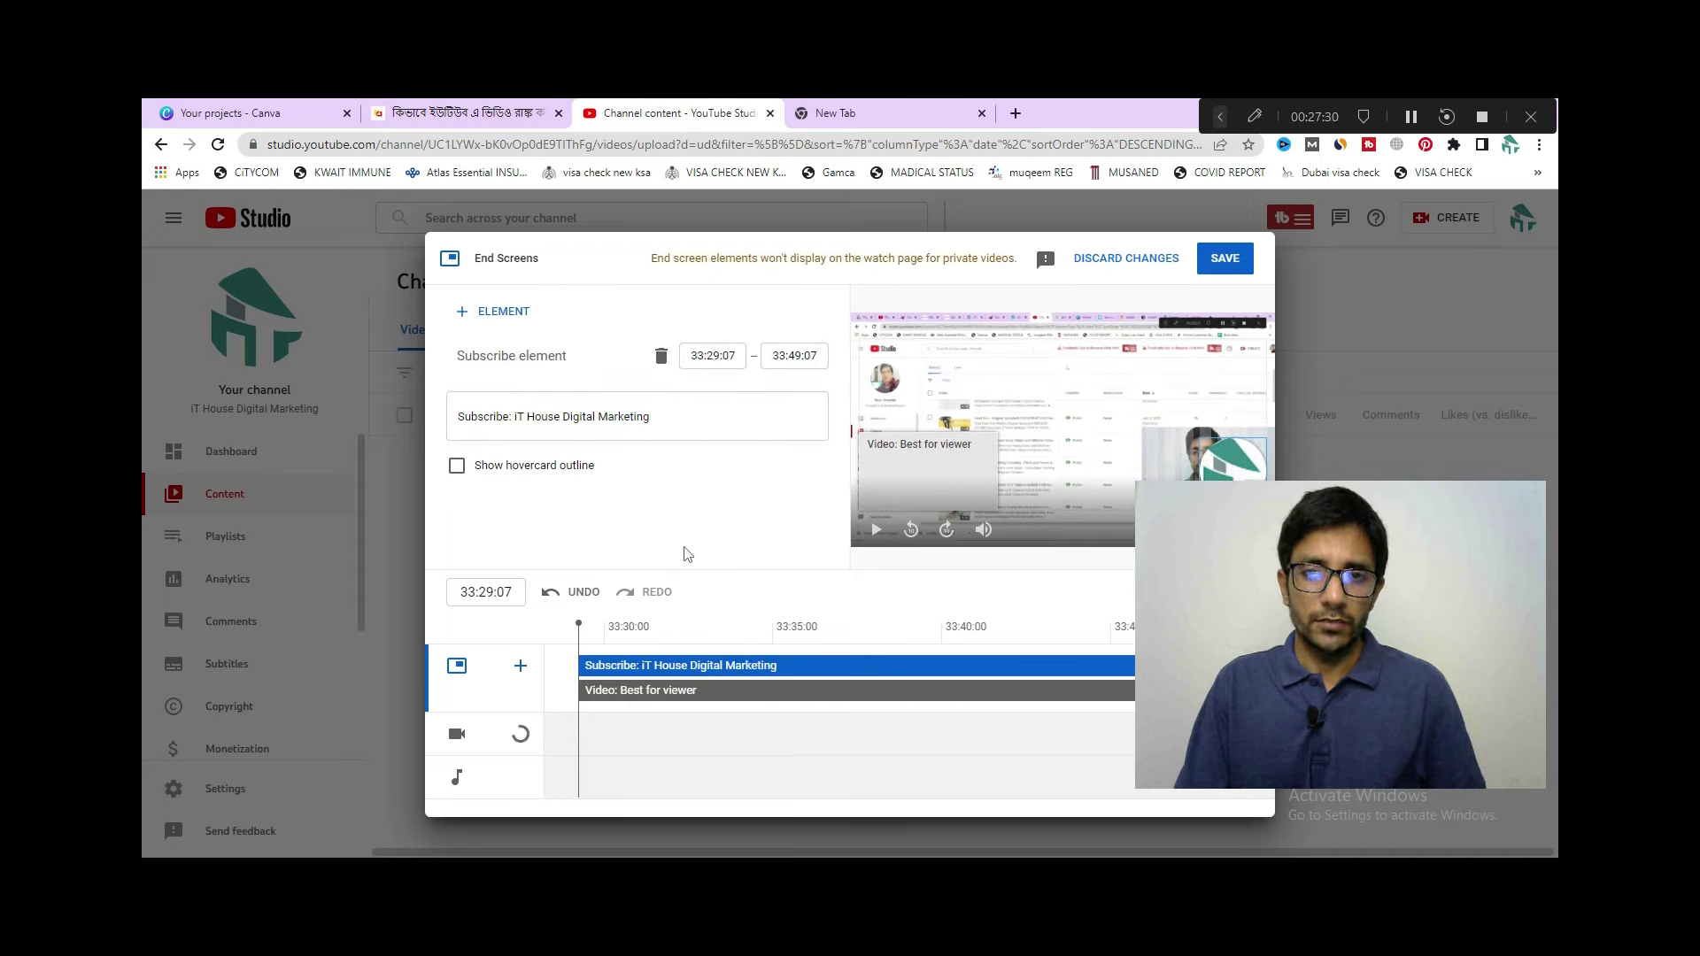
click(691, 690)
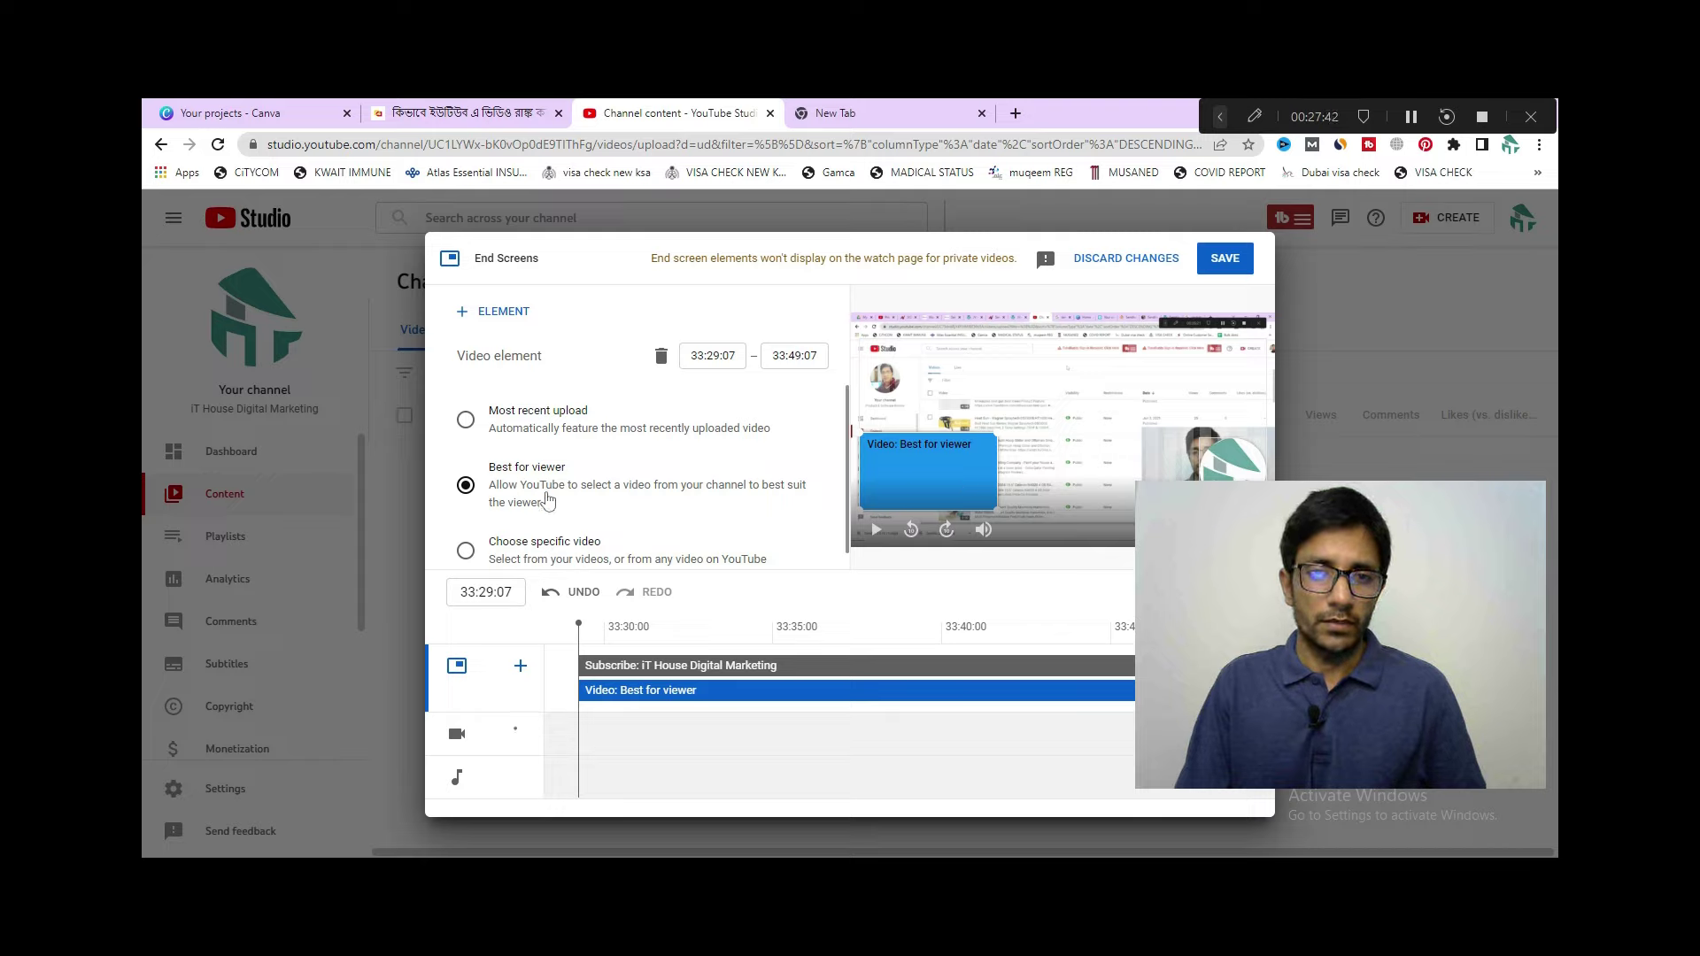
scroll(537, 537, down, 1)
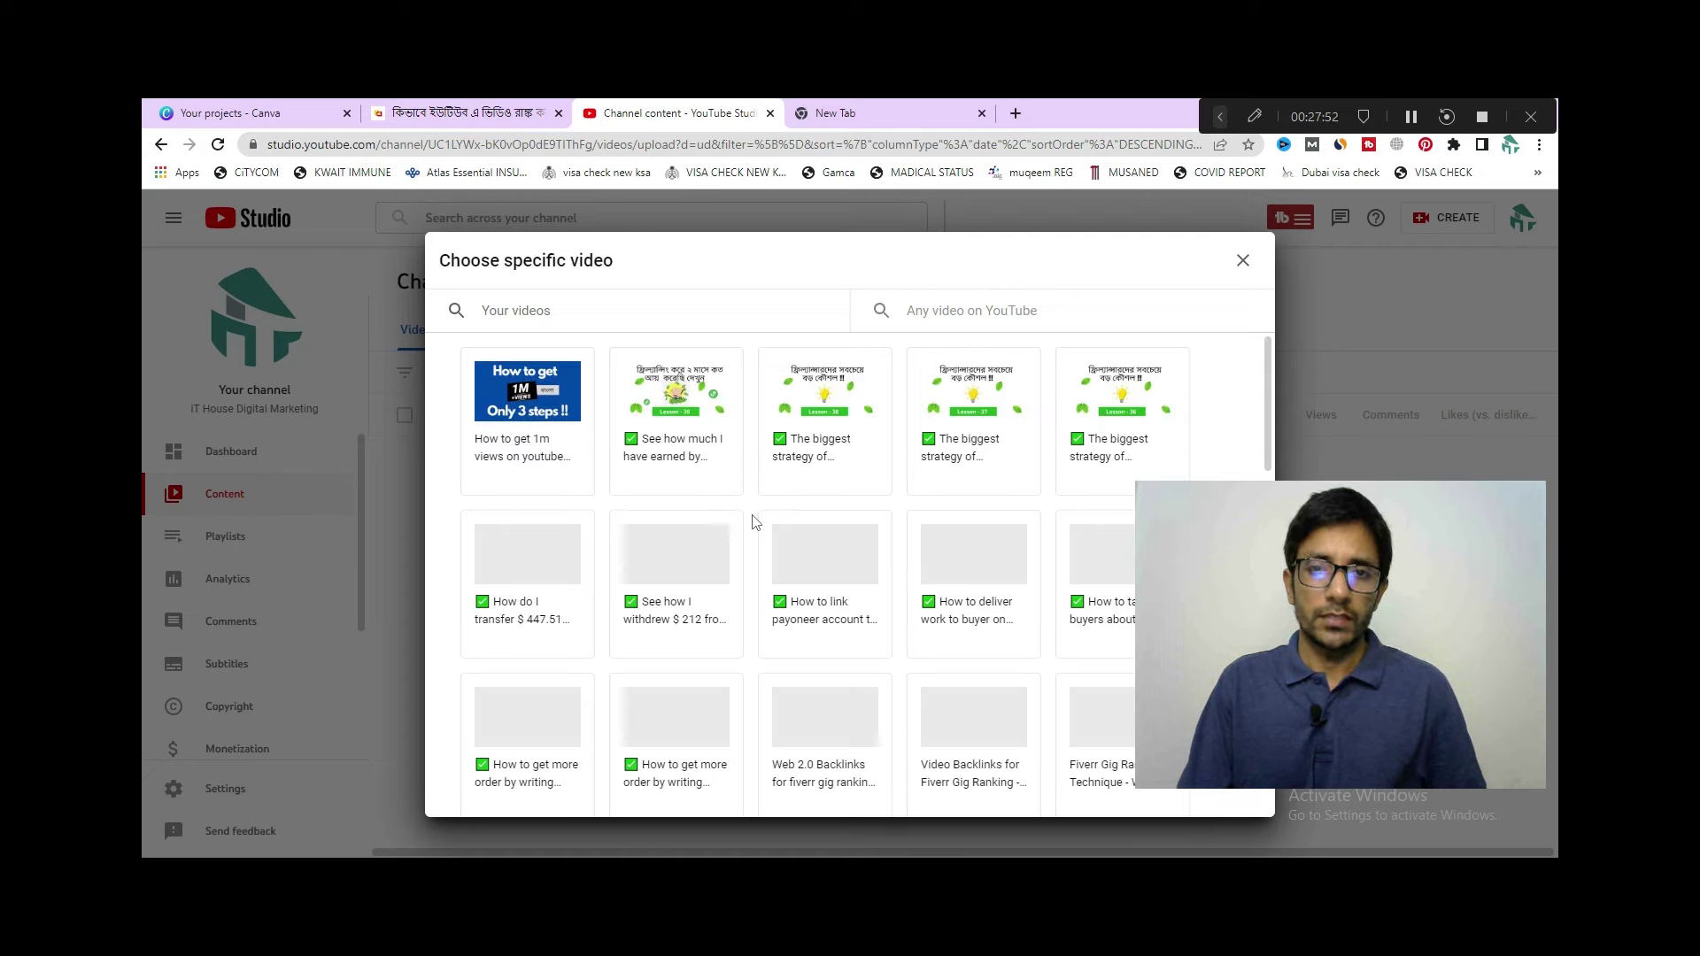
click(597, 317)
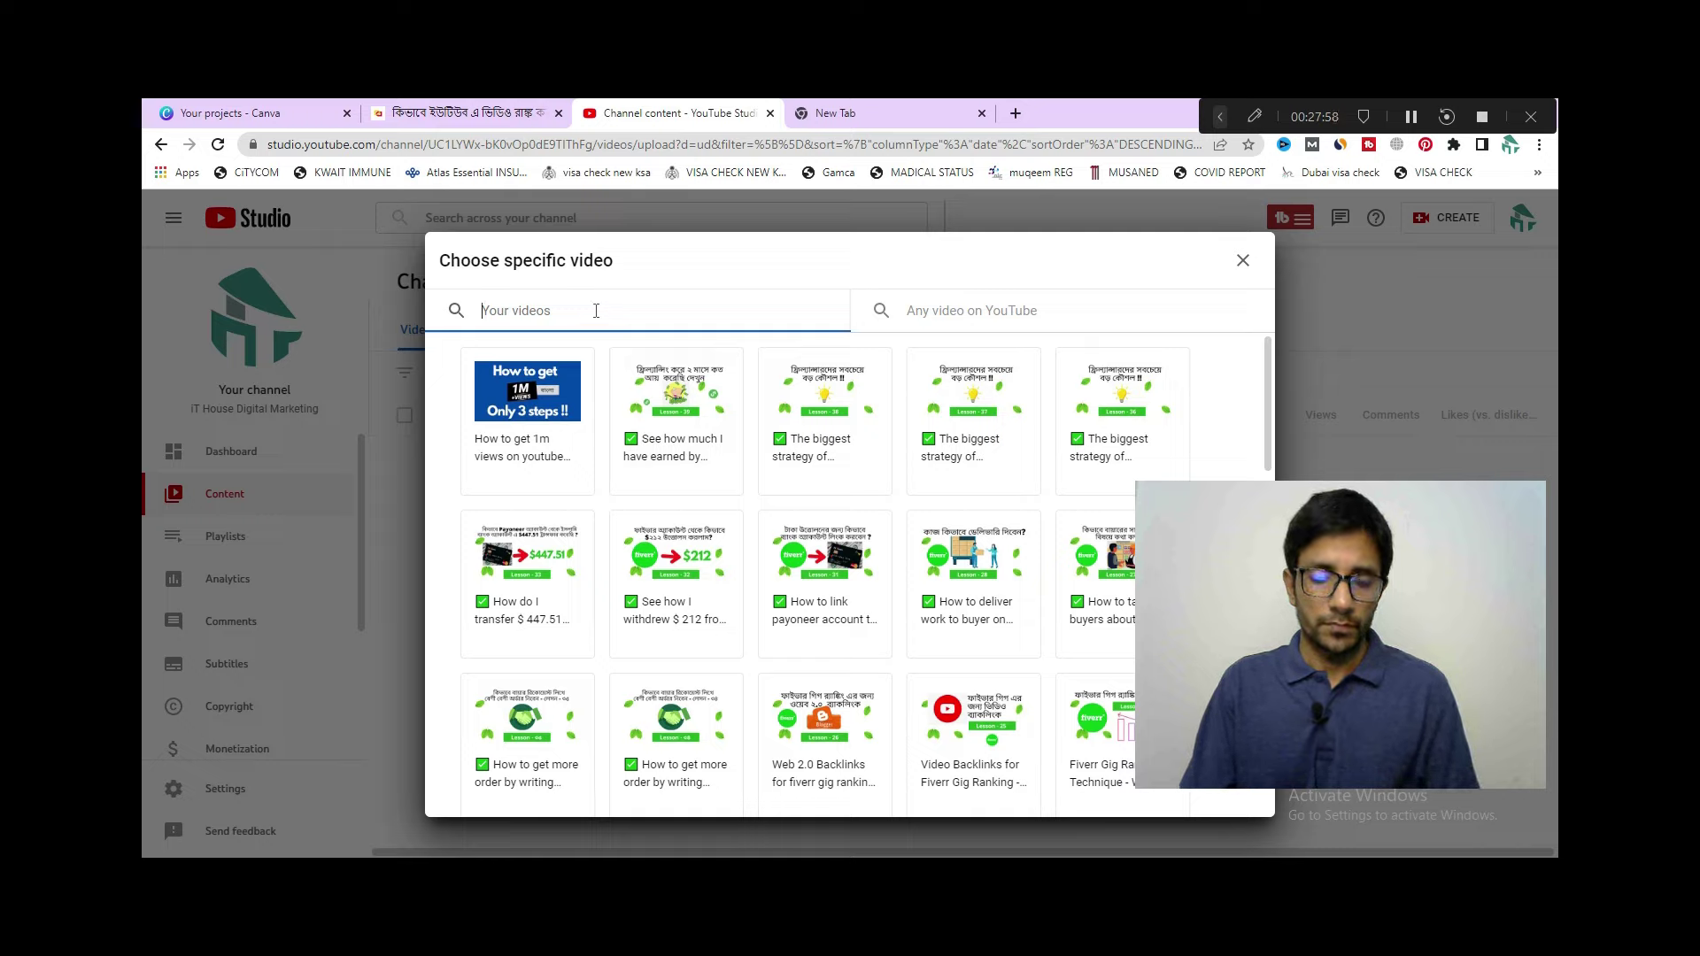
text(aff)
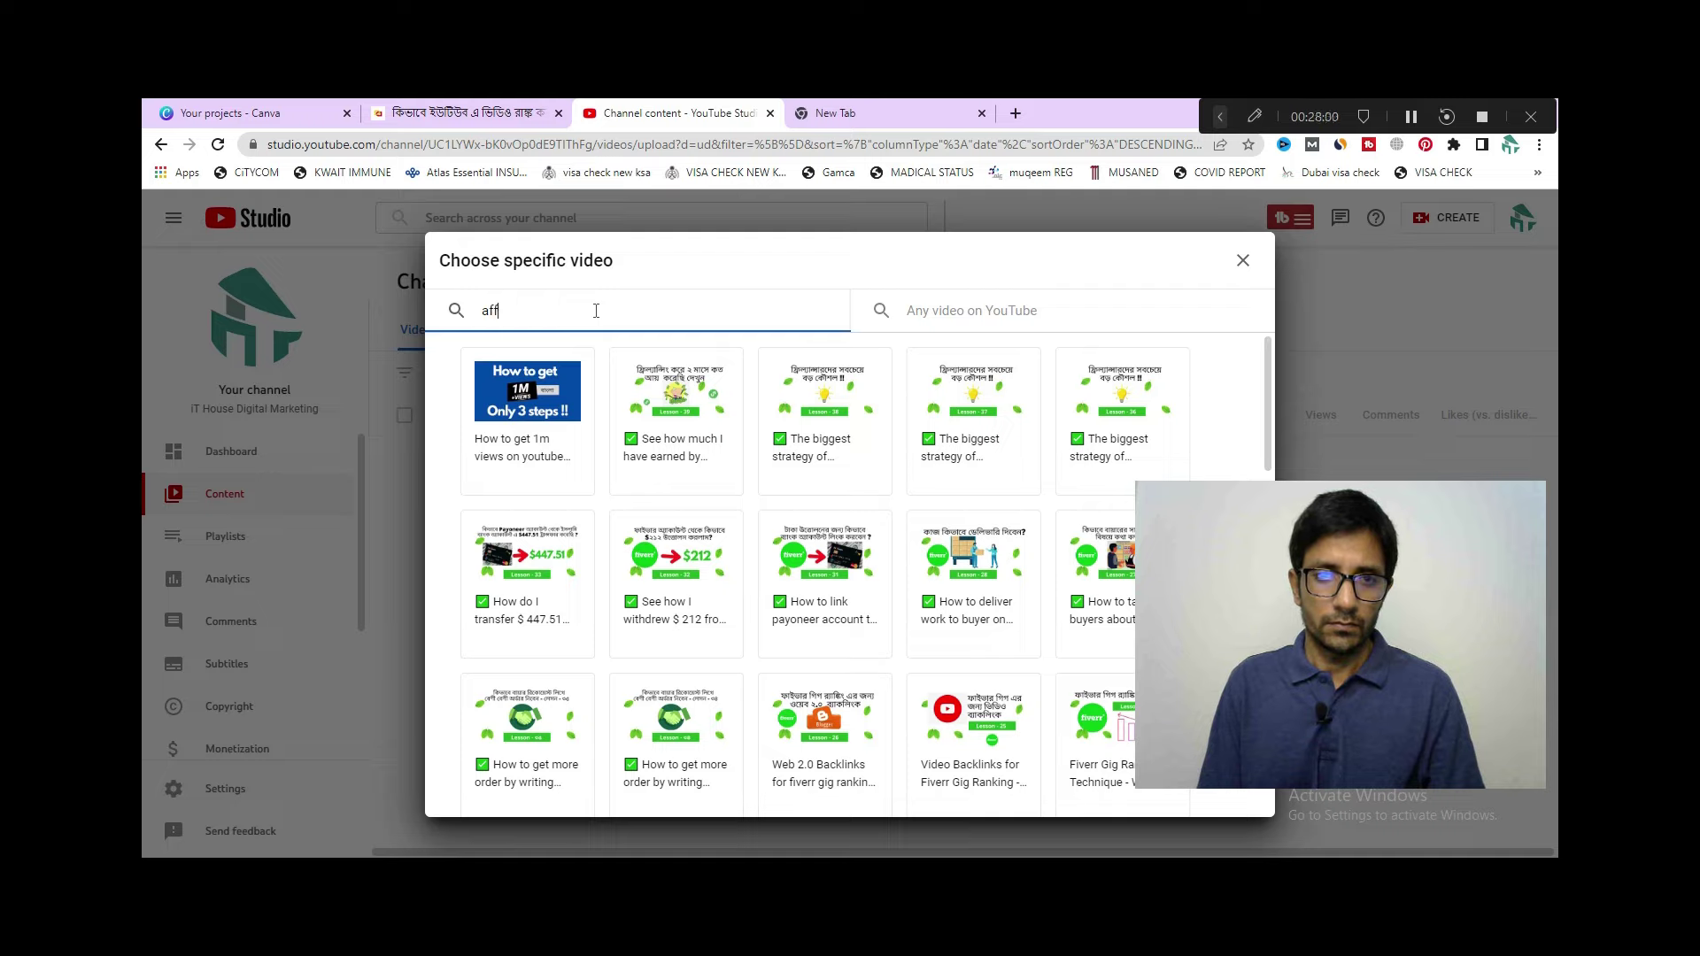
text(iliate)
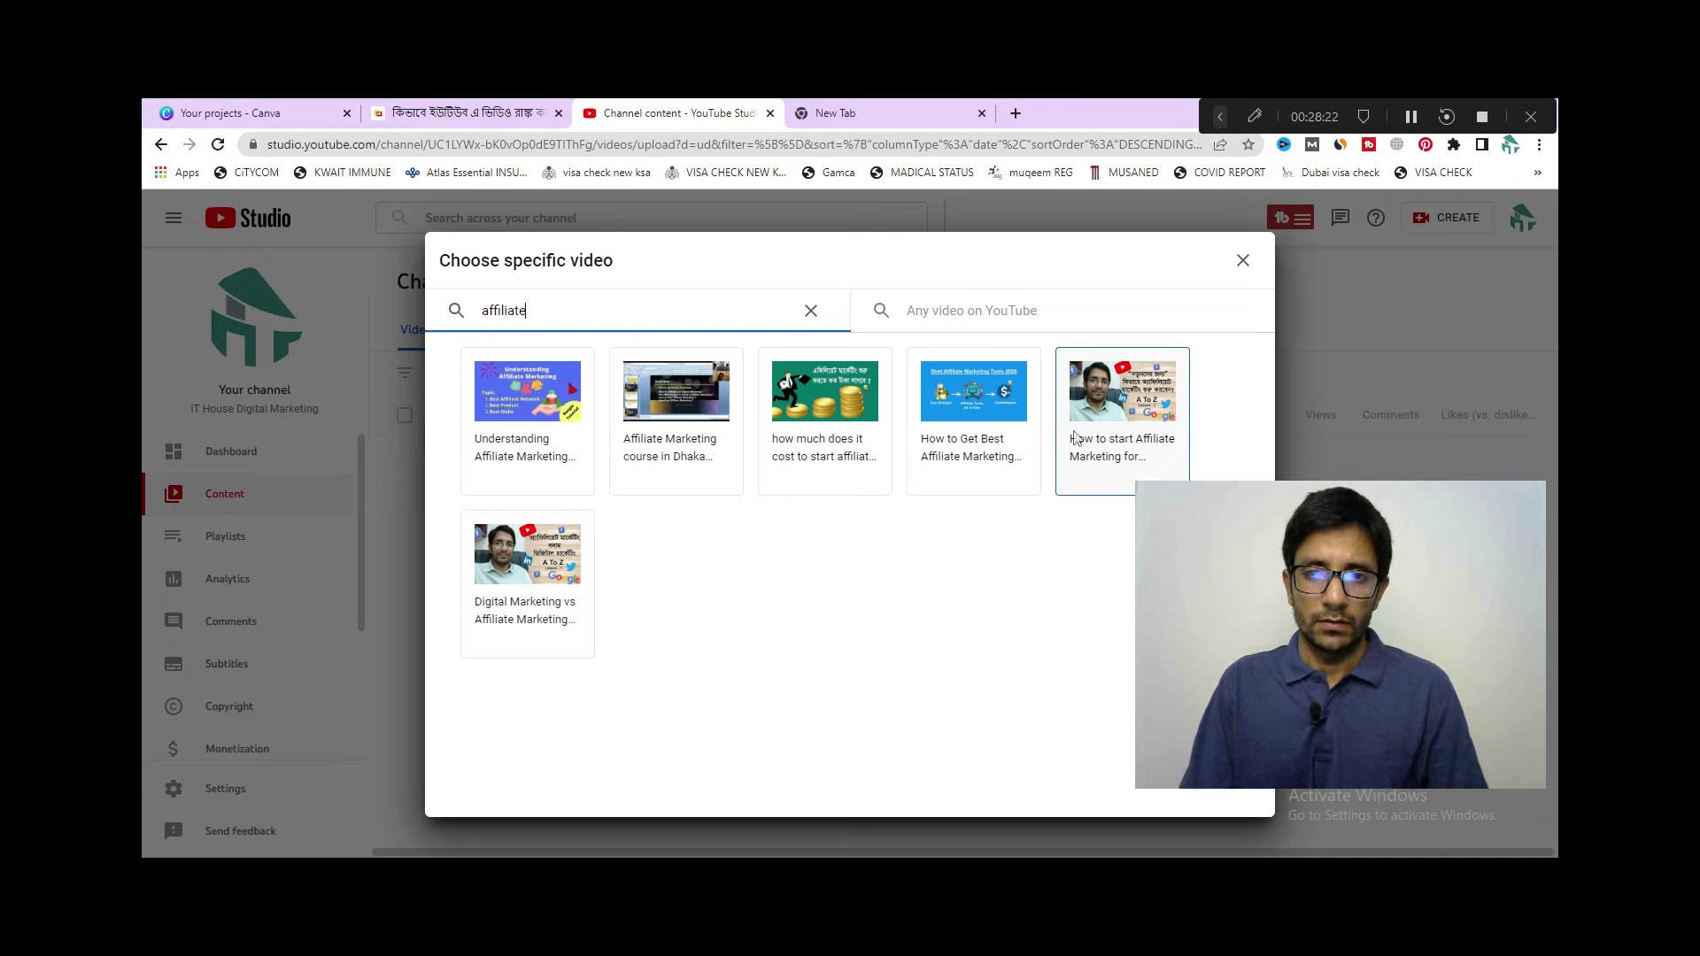
click(1107, 443)
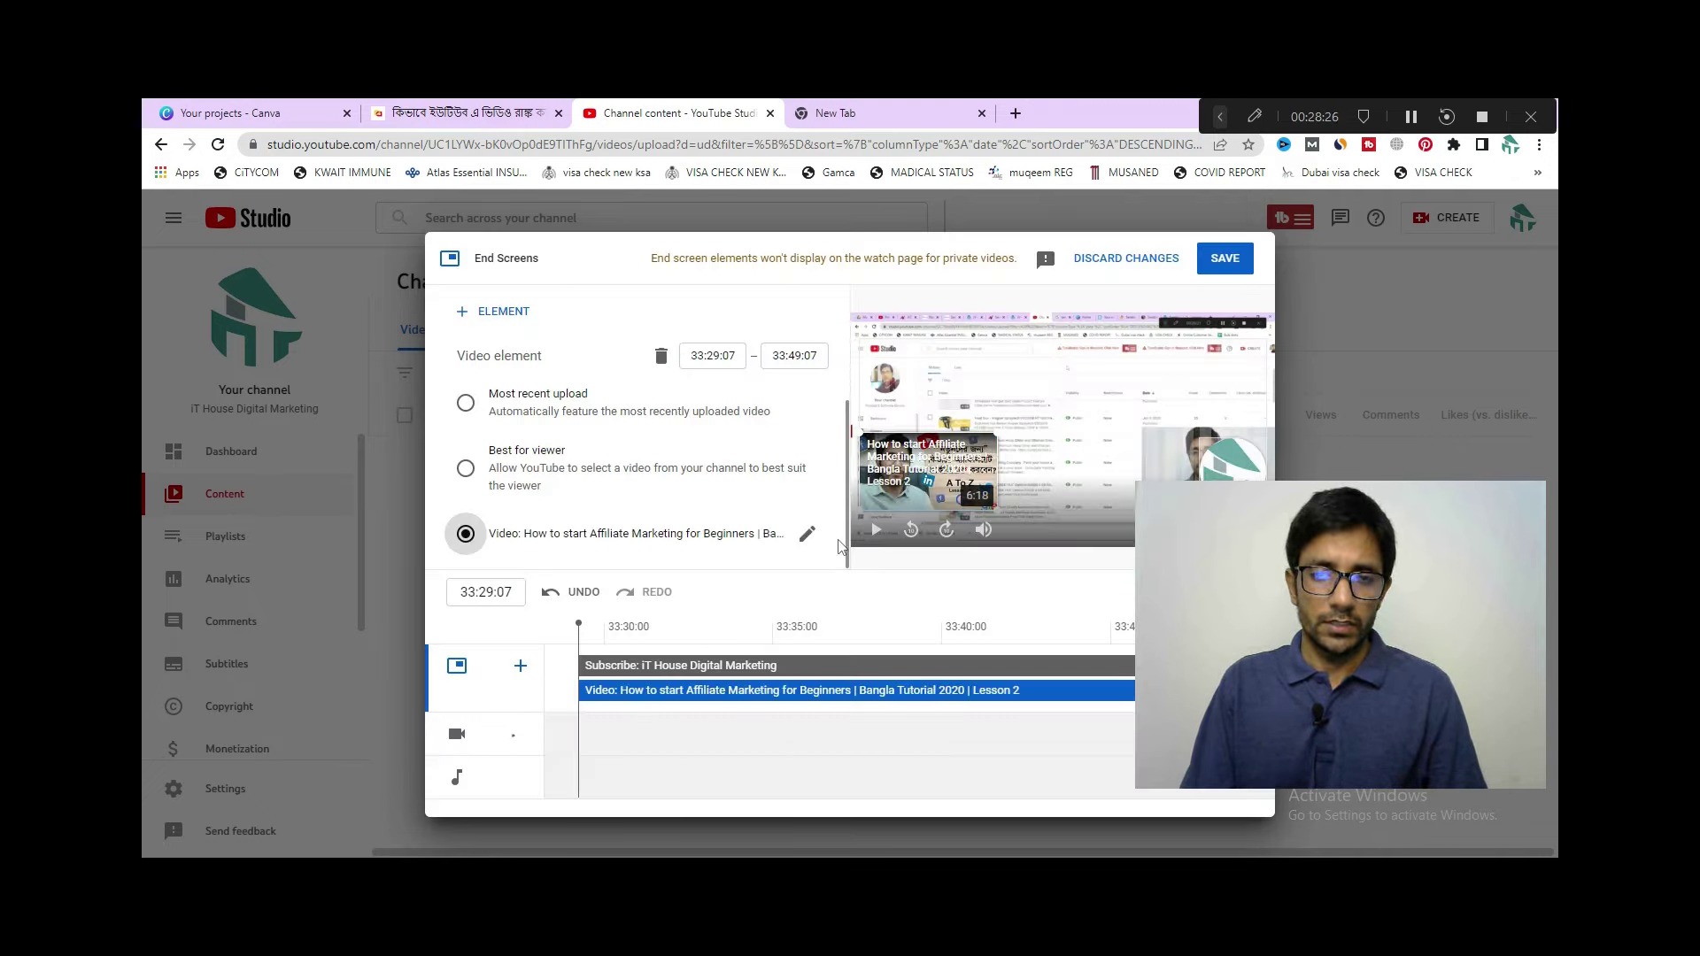
click(1226, 261)
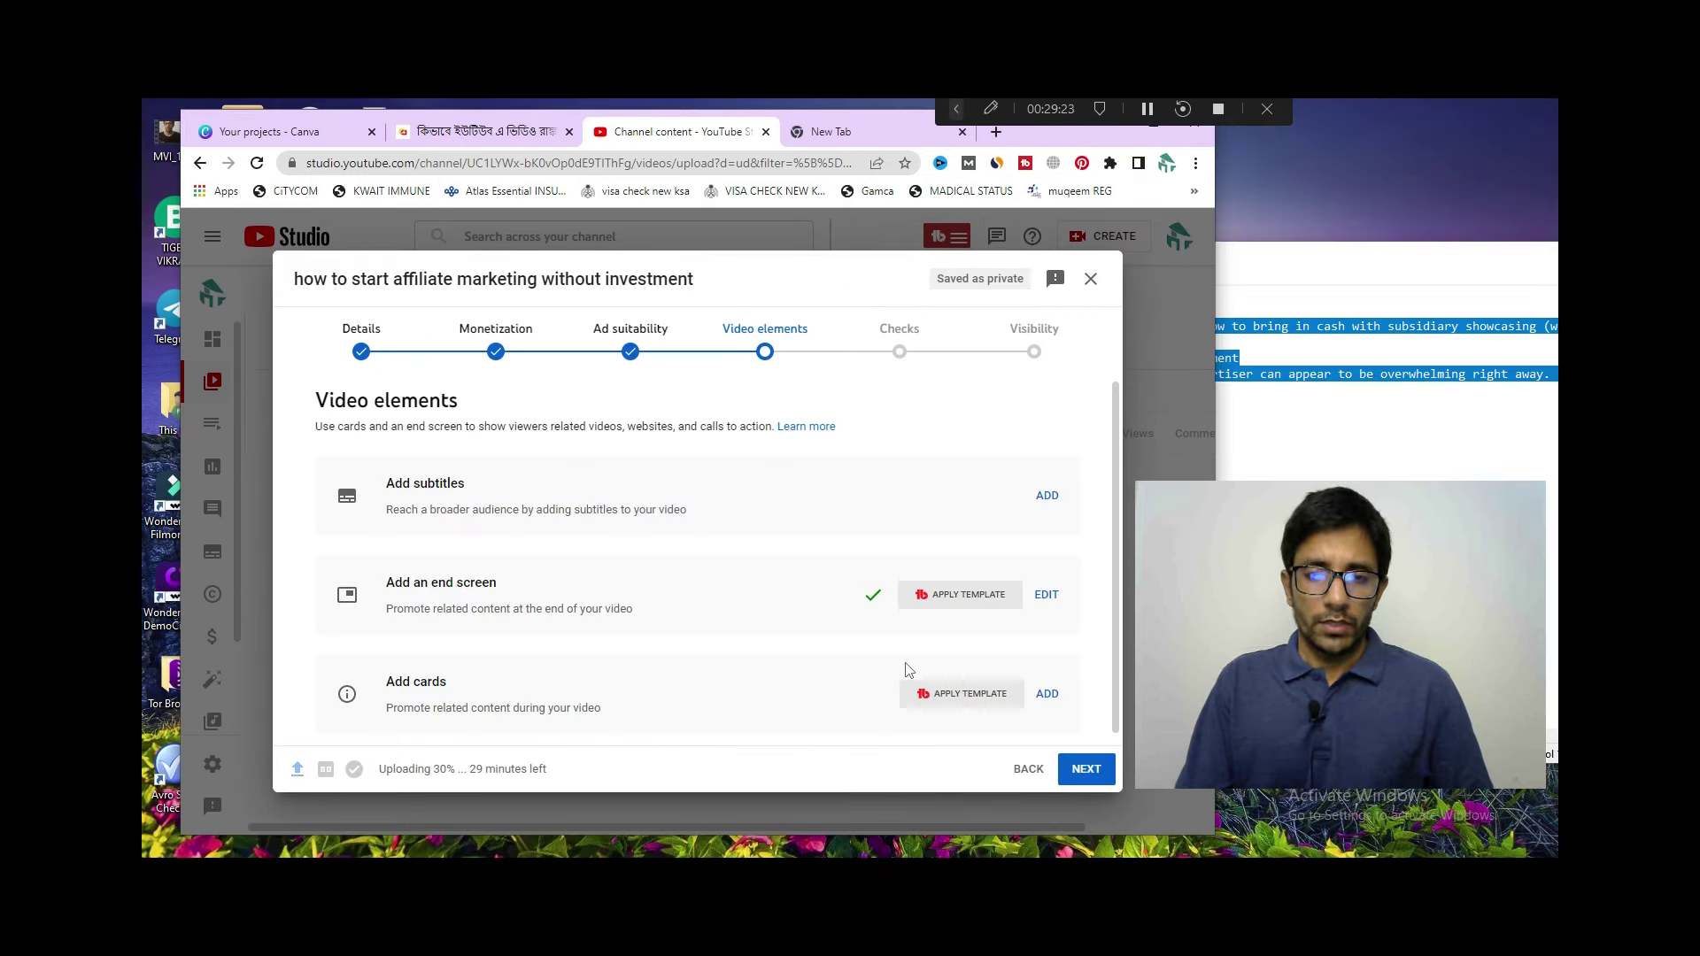
Add a playlist card at 00:00:00 linking to "Fiver and digital marketing 2022" and save it
click(1047, 695)
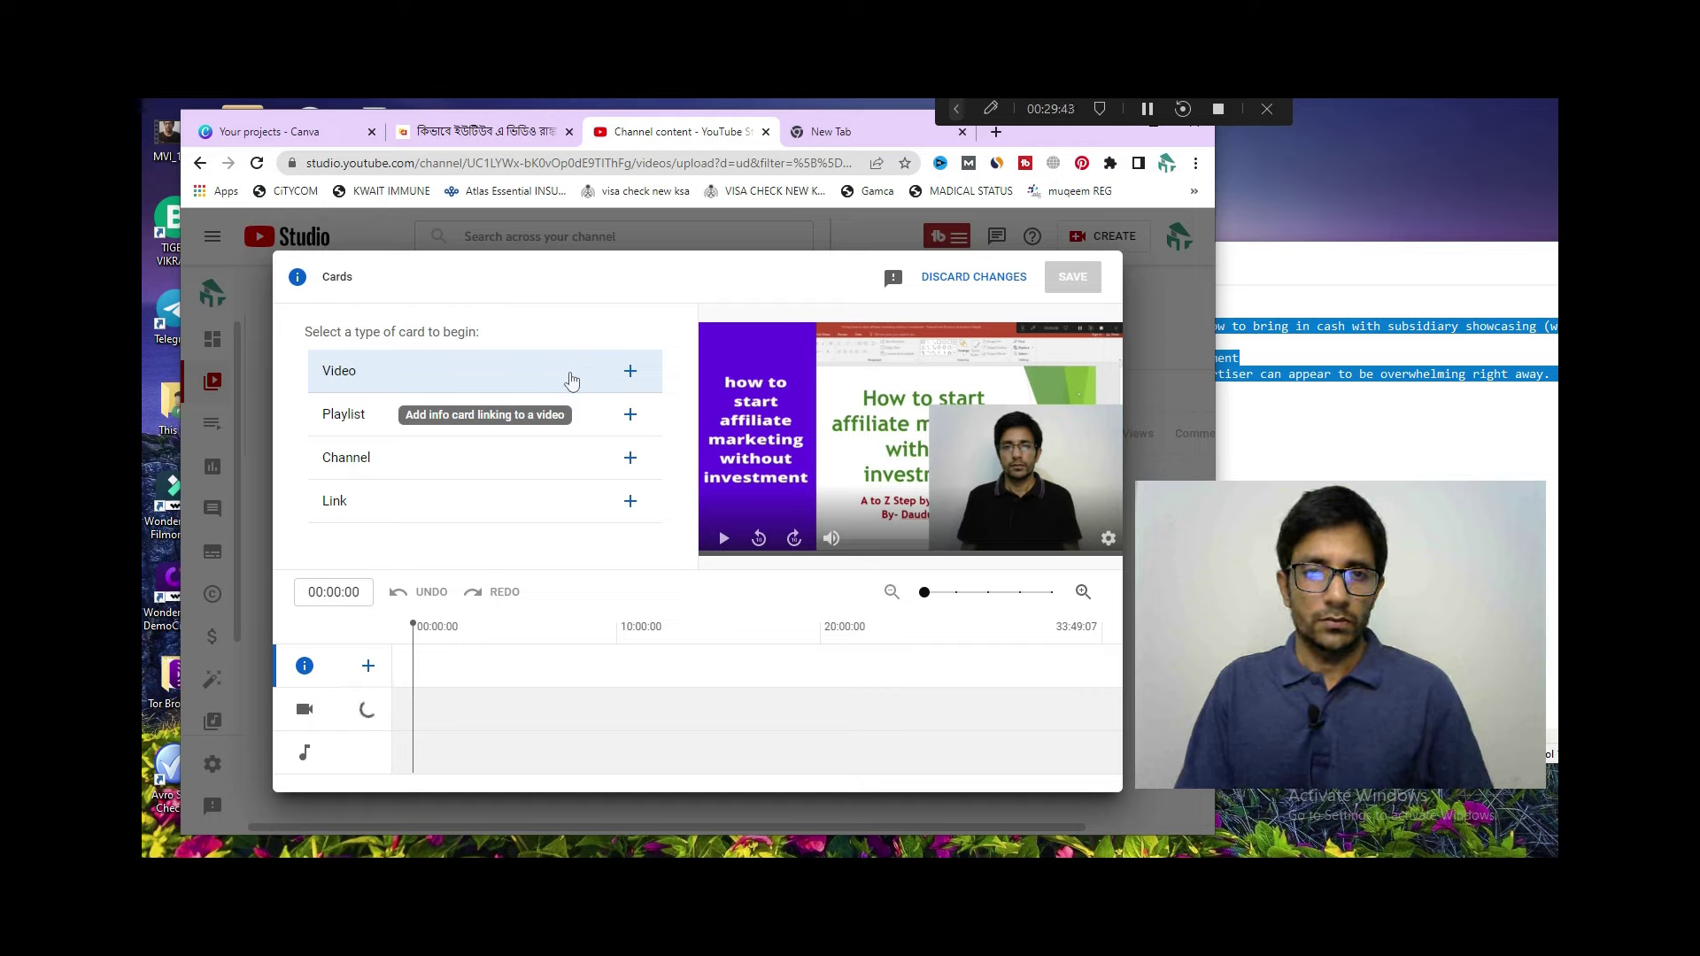
click(589, 423)
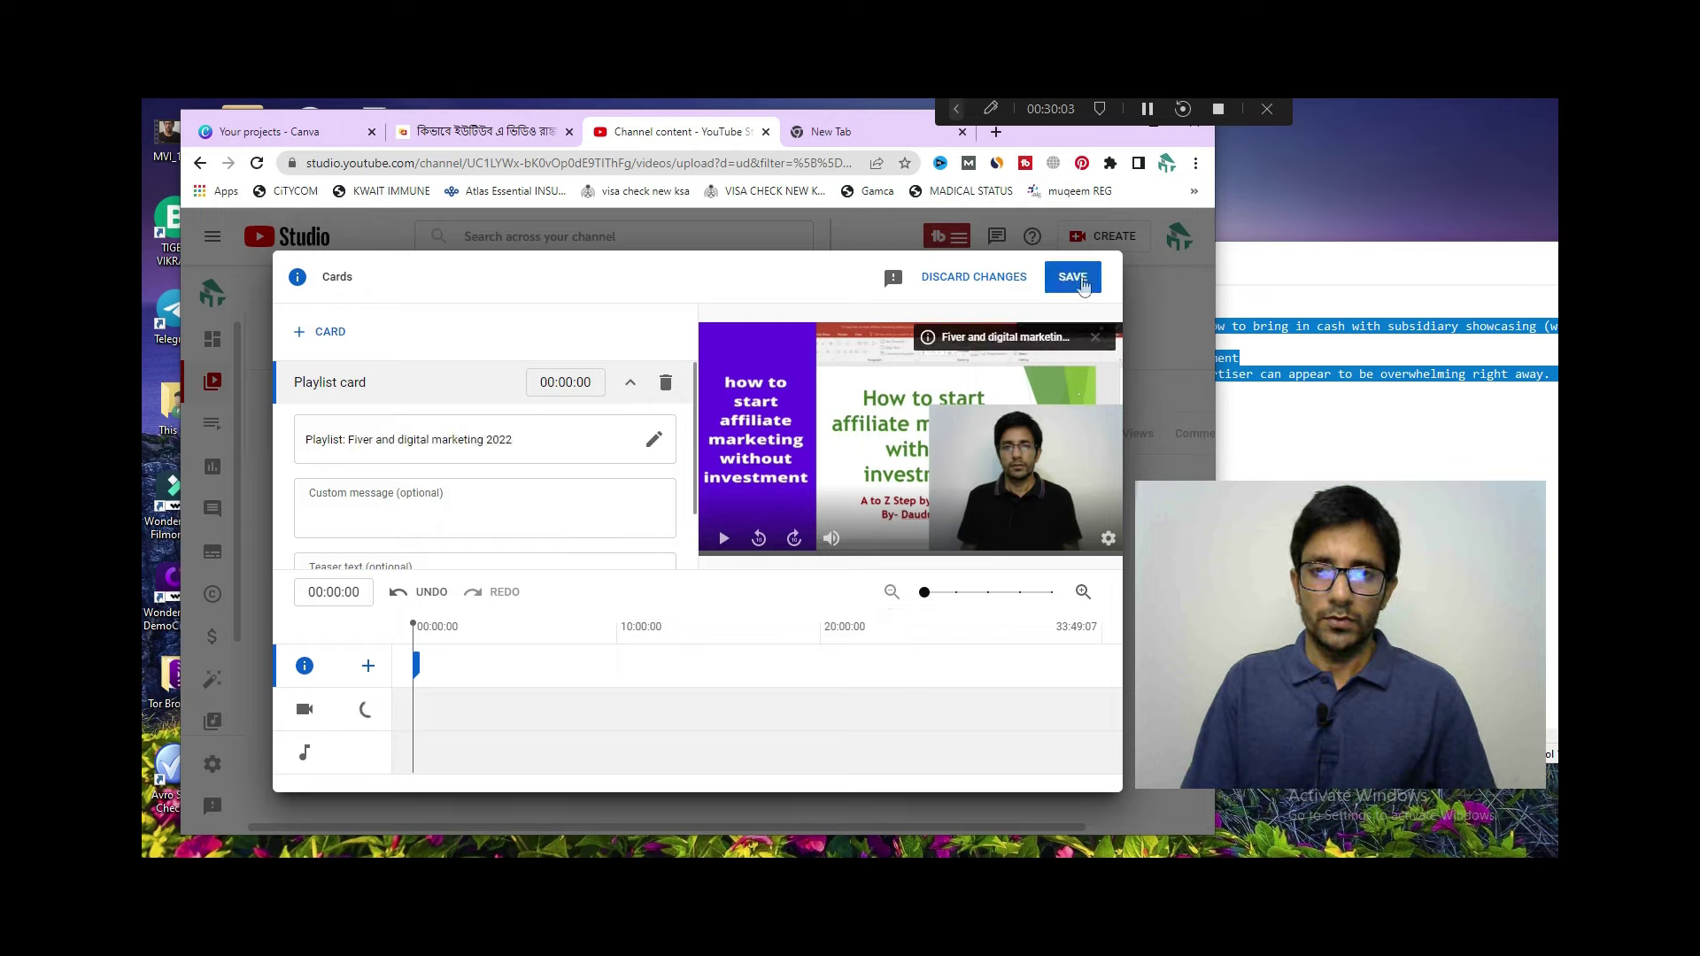
click(1075, 277)
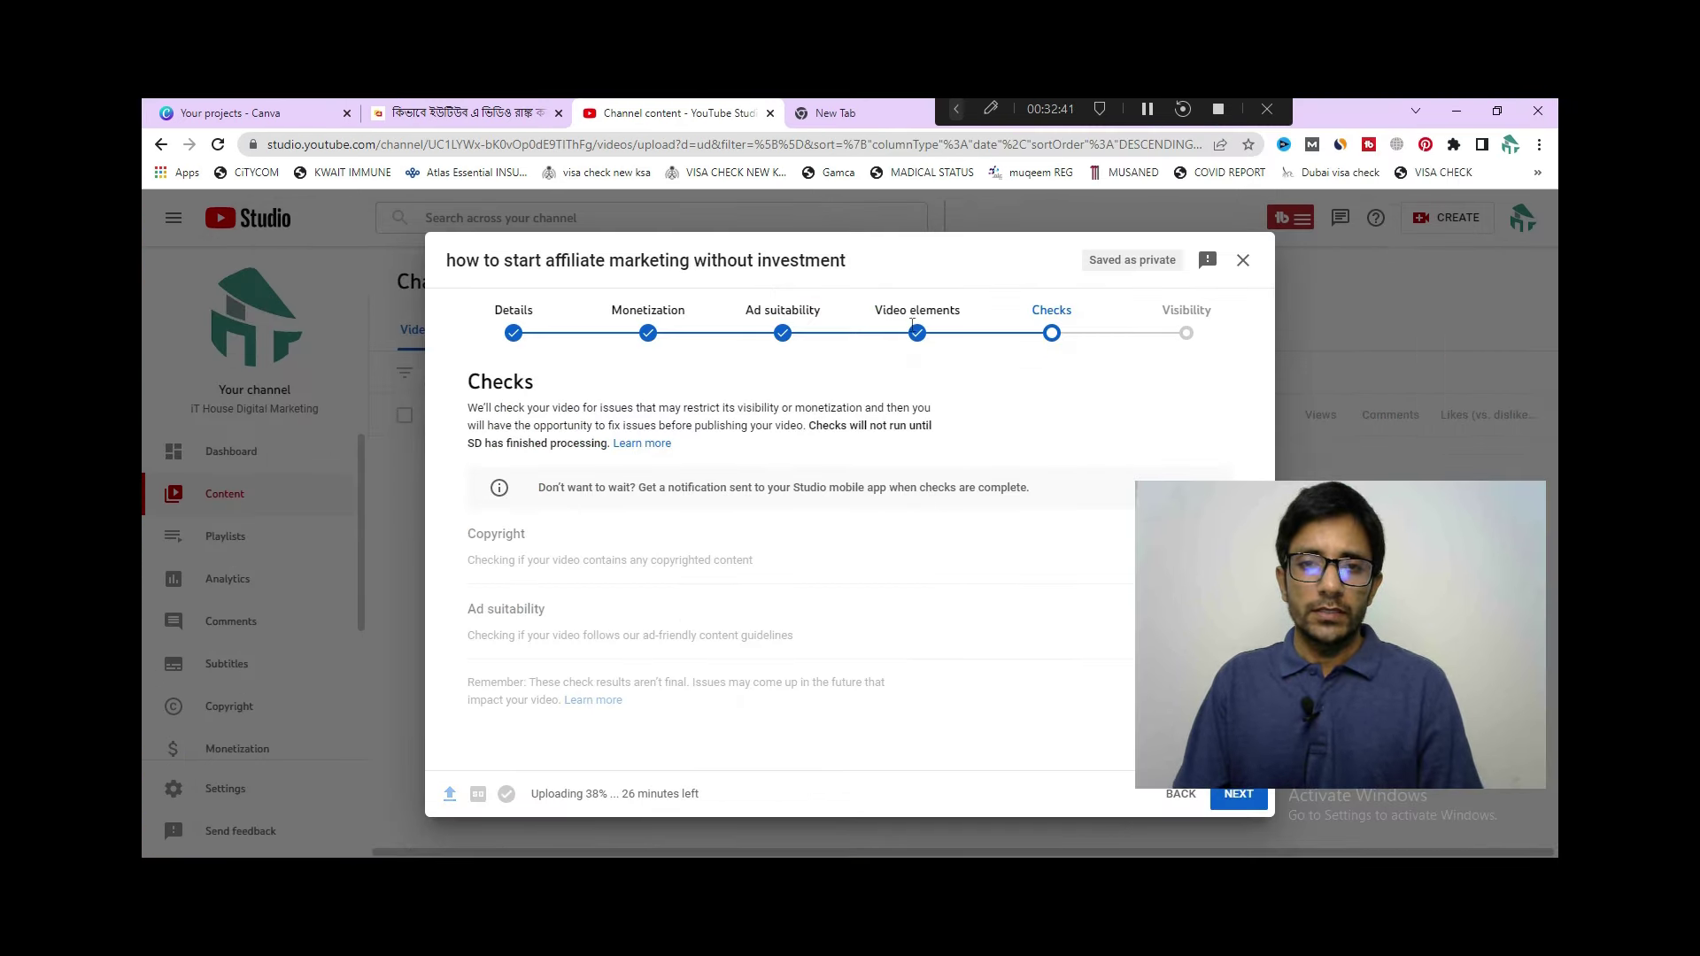
Check the copyright result and set the video's visibility to Public without an instant Premiere
click(914, 326)
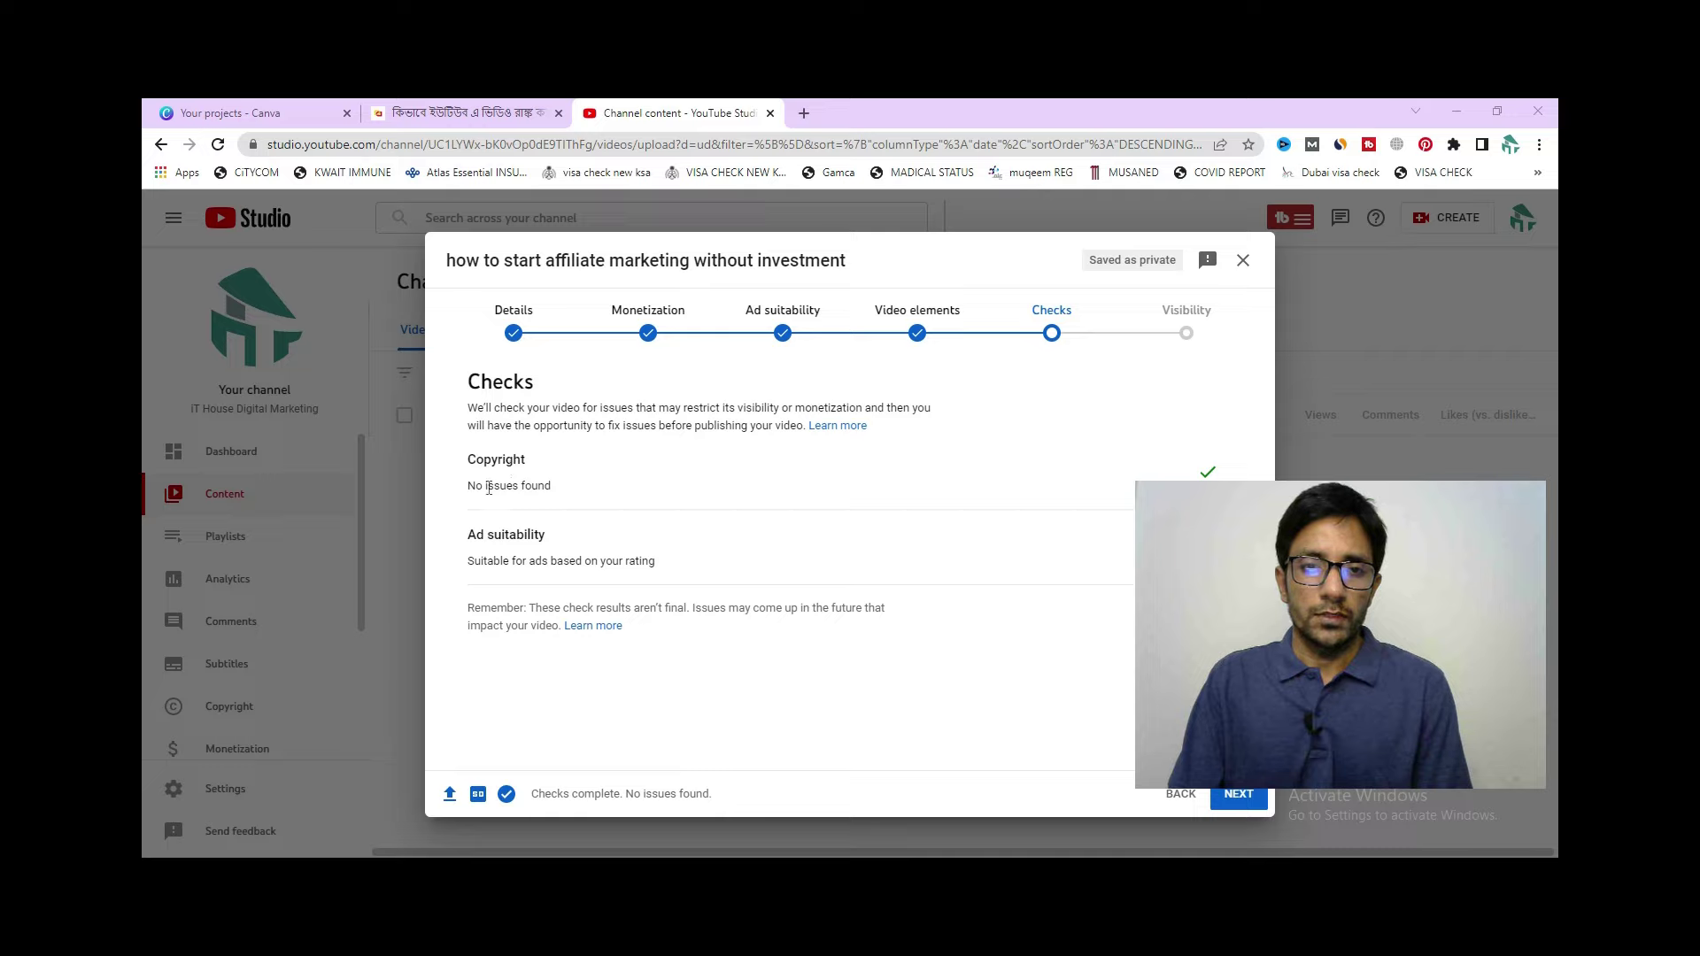
drag(488, 488, 560, 492)
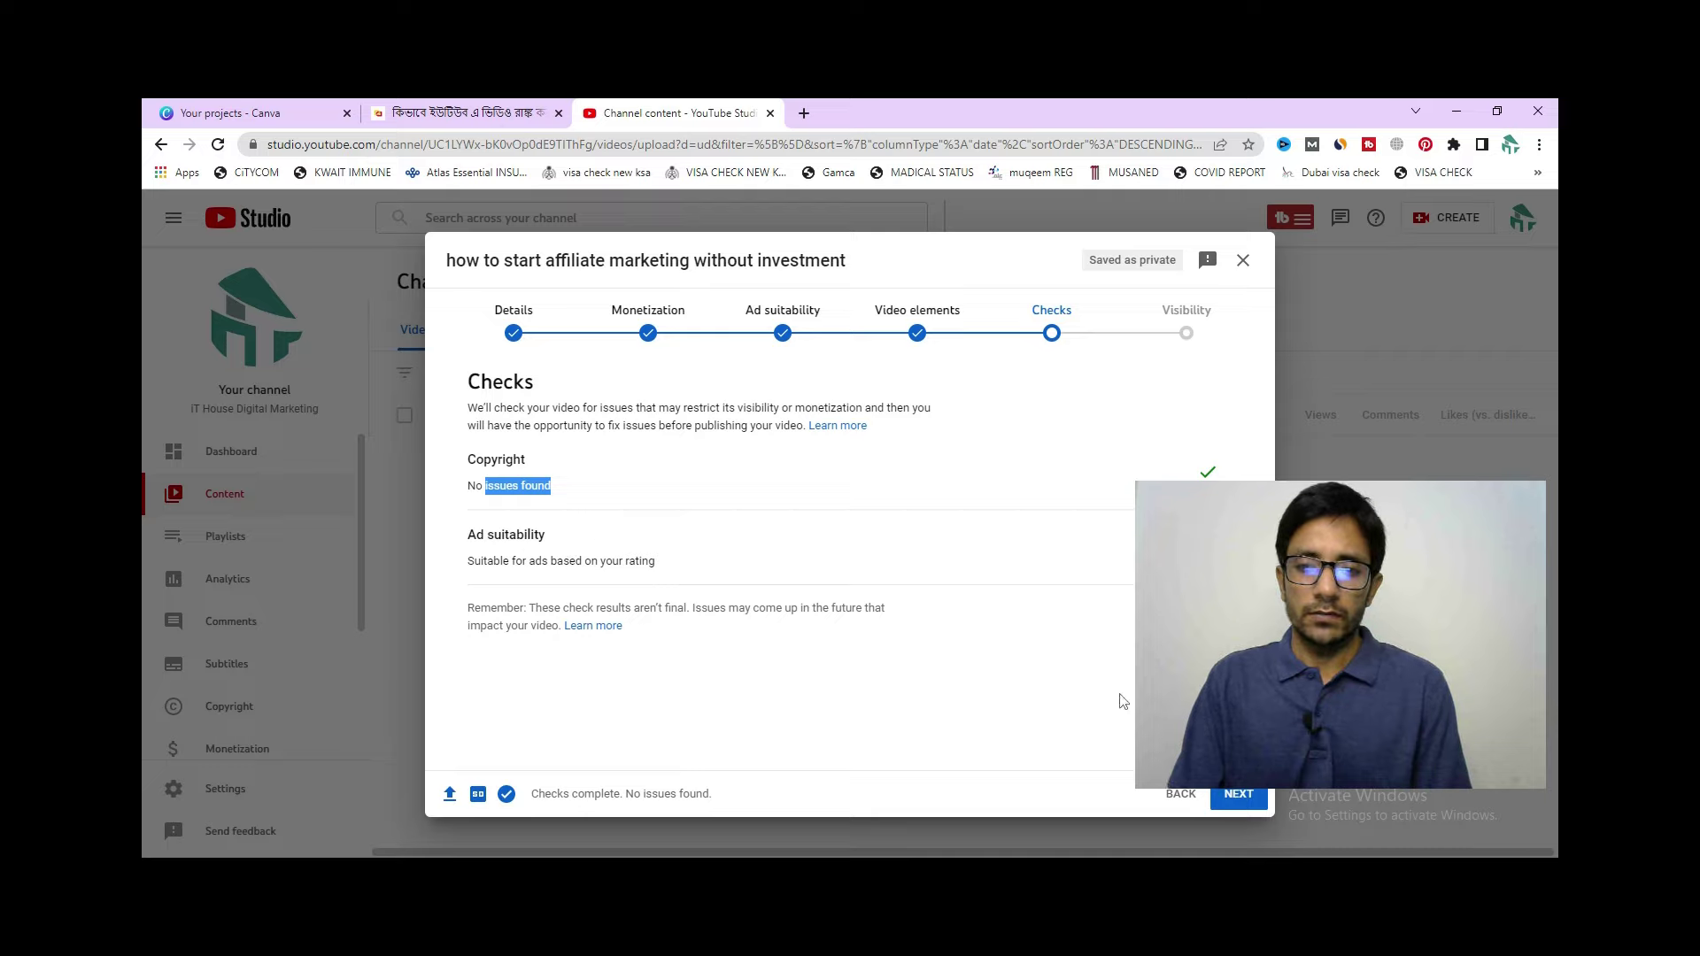
click(1239, 796)
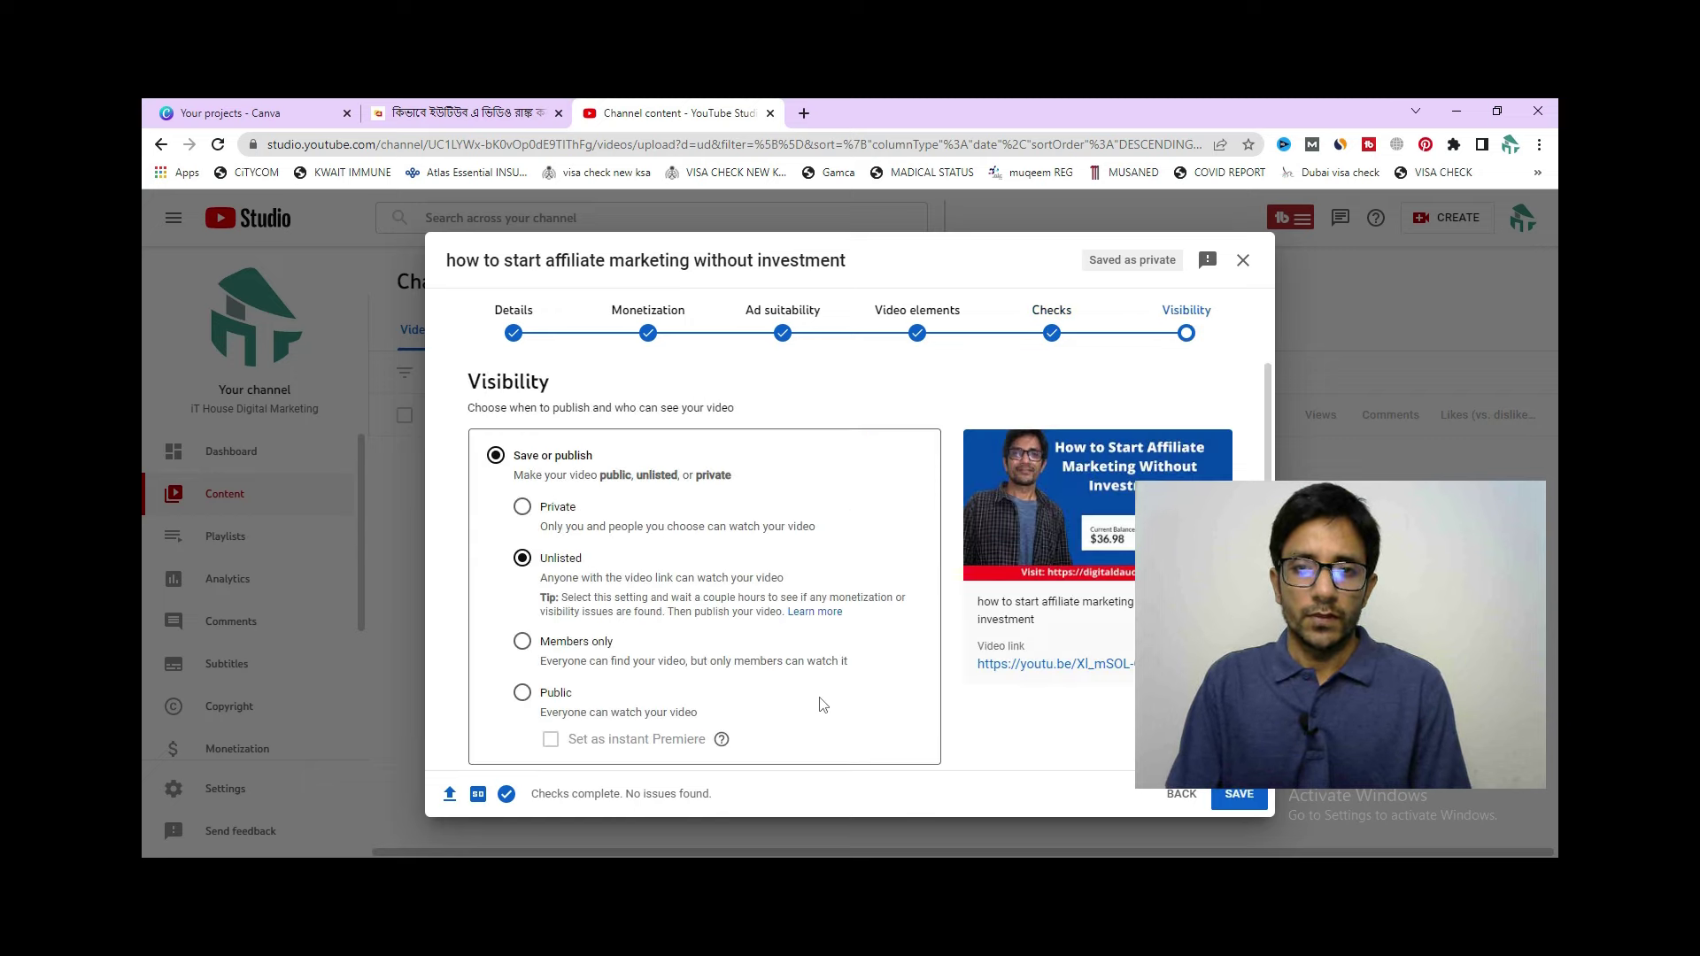
click(558, 694)
scroll(658, 631, down, 2)
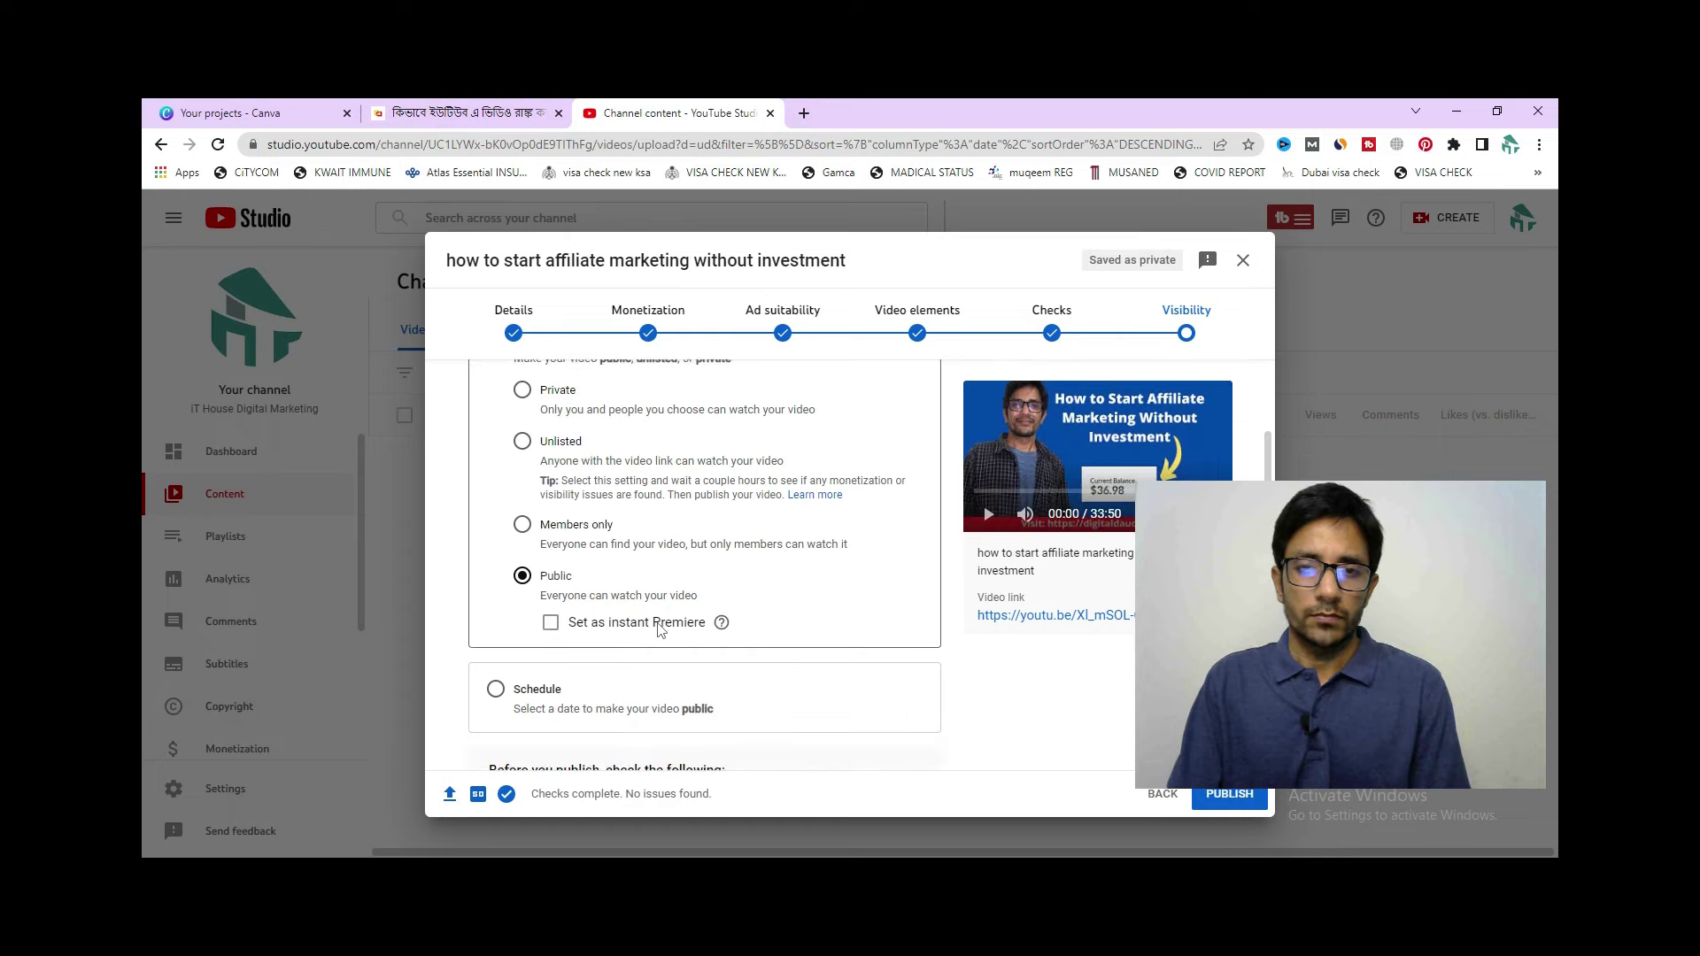
scroll(652, 647, down, 1)
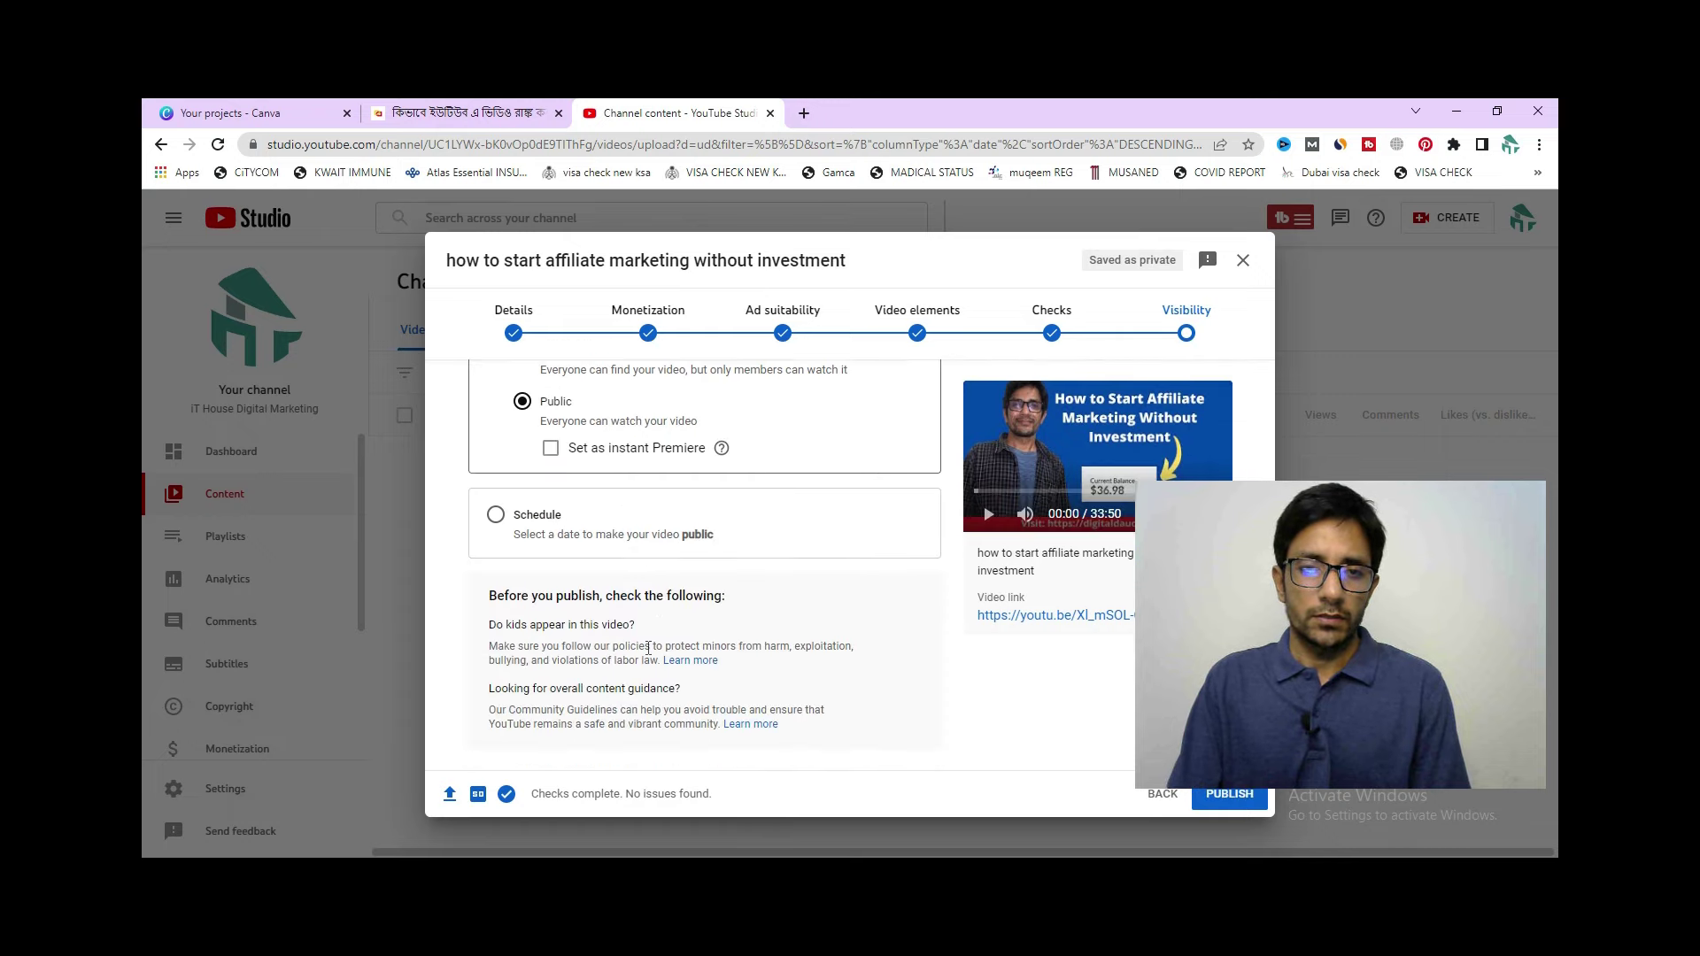
scroll(1024, 673, up, 3)
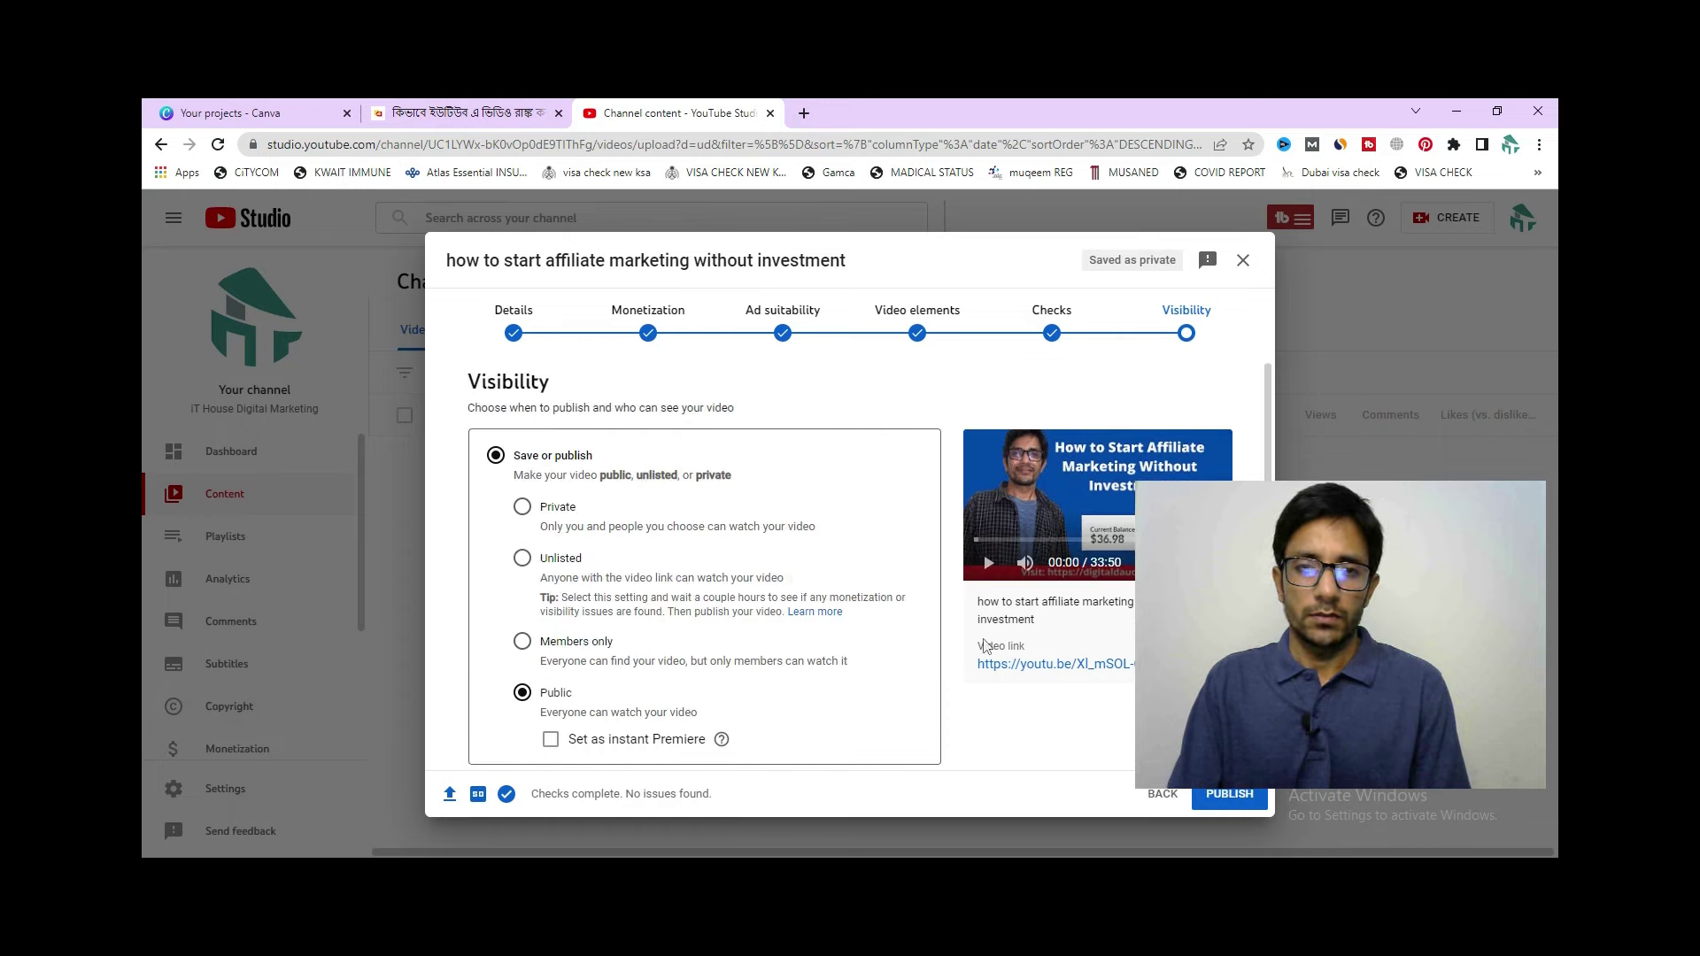
Publish the video and start sharing its link to Twitter and Facebook
click(1239, 795)
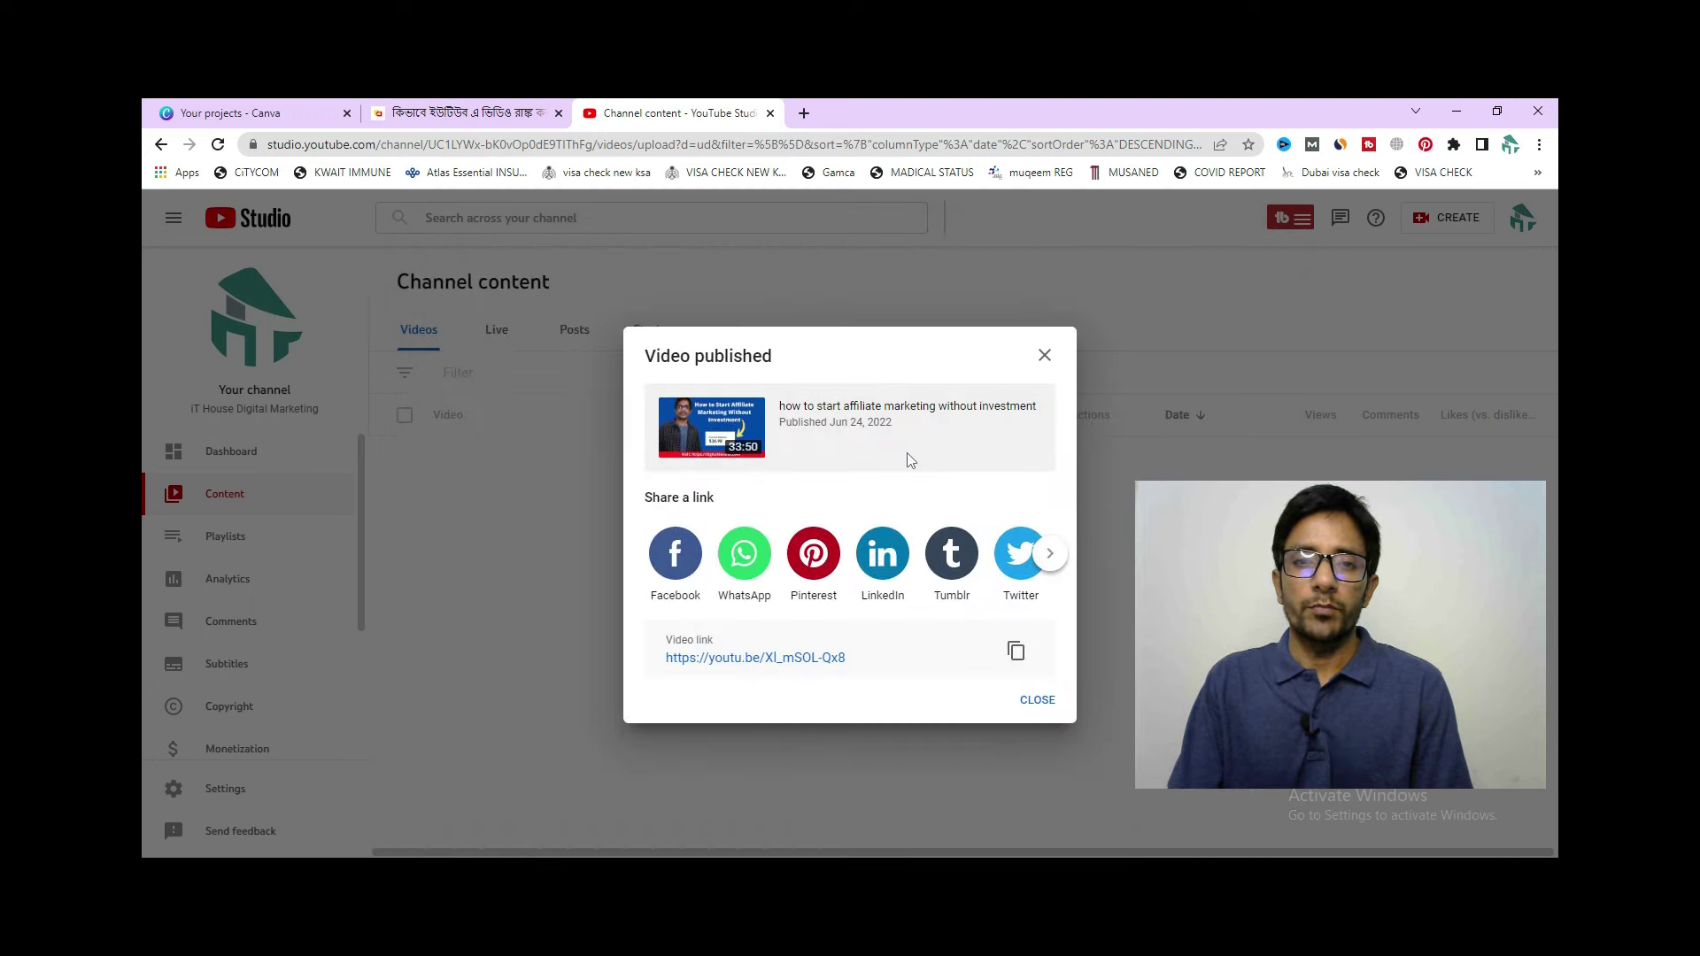
click(1020, 553)
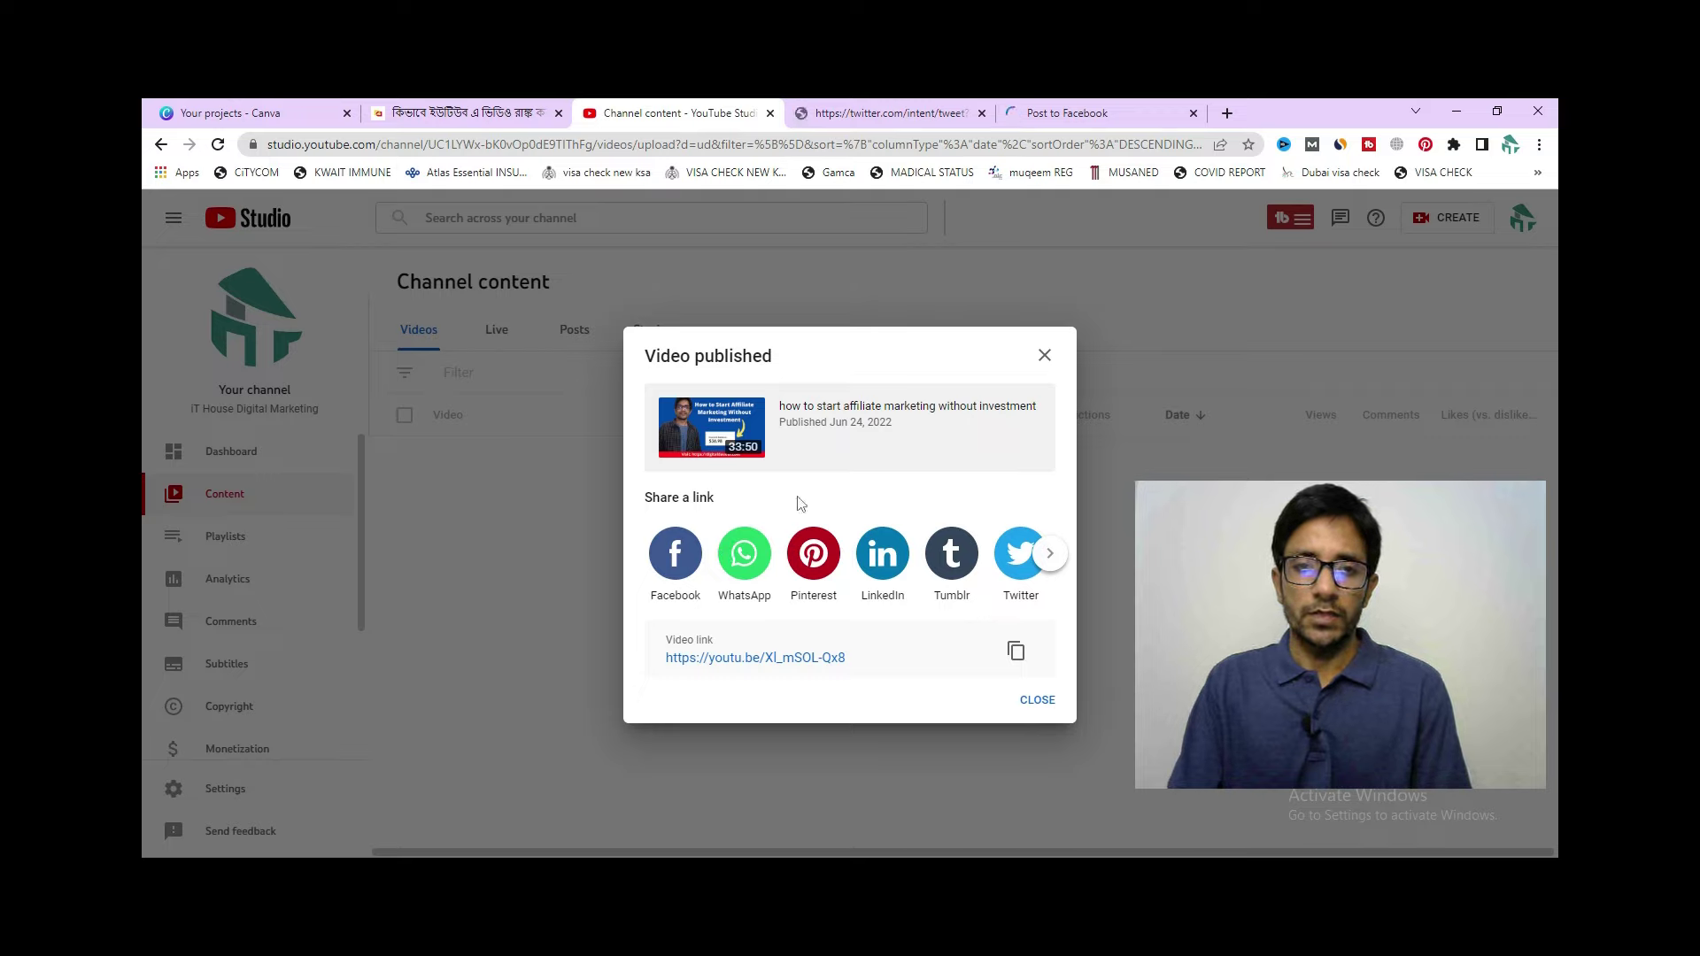
Share the video to the Facebook feed with the text "How to Start Affiliate Marketing Without Investment"
click(1023, 124)
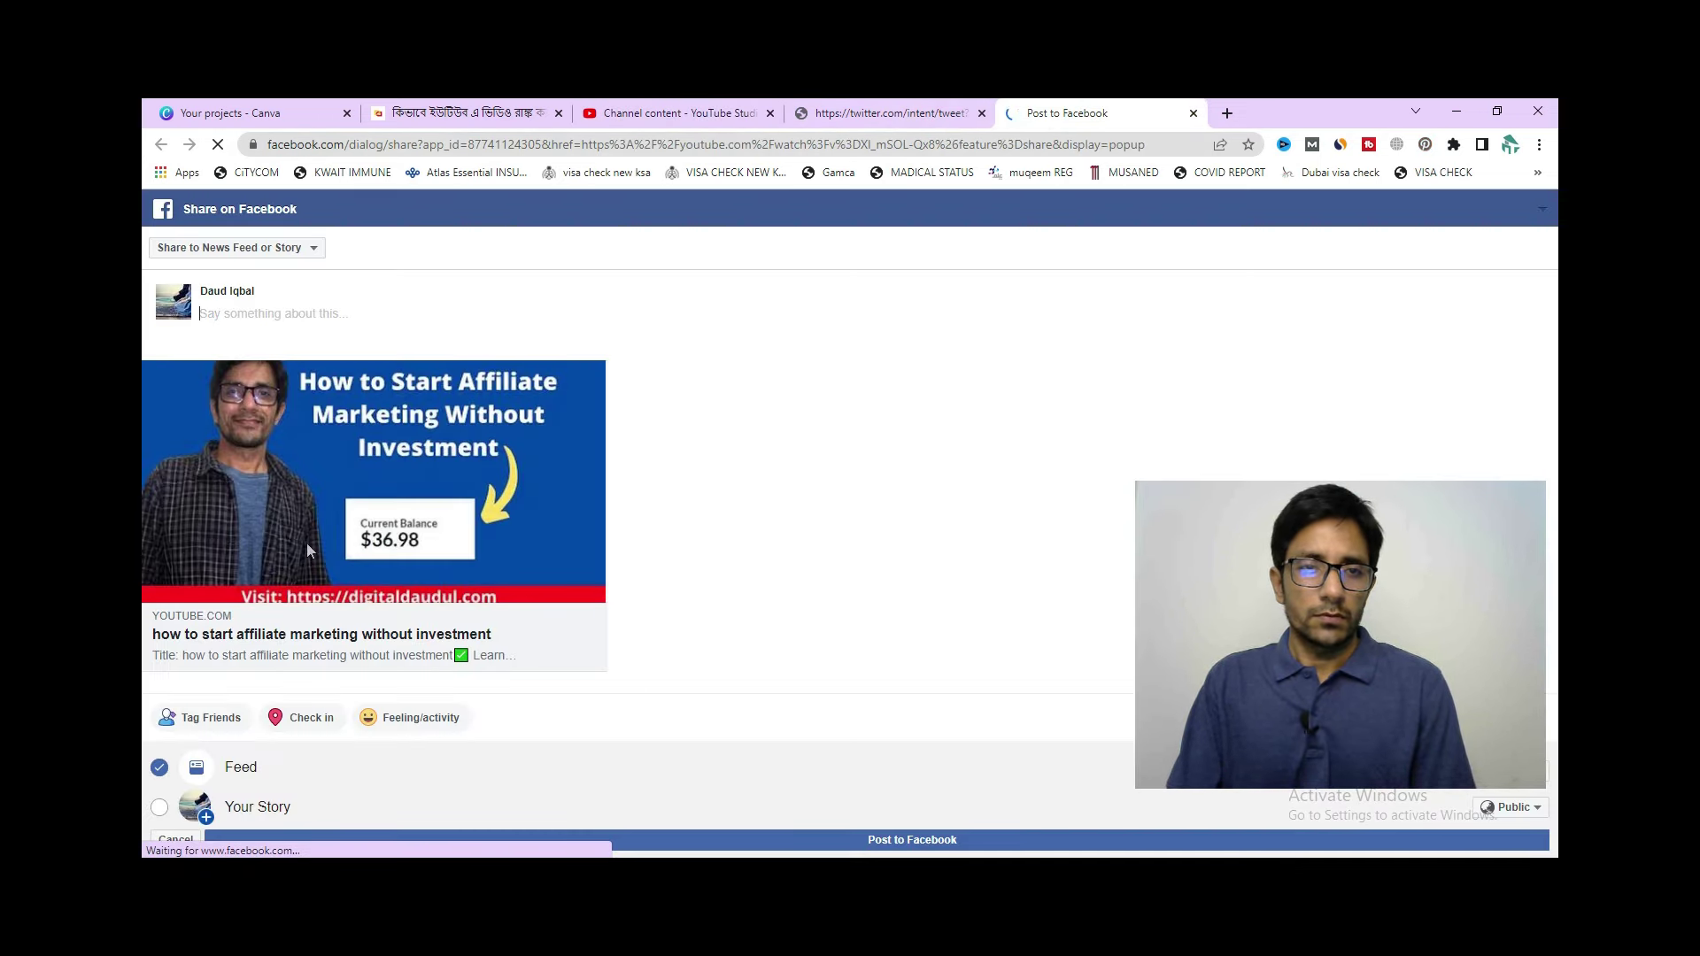
click(307, 310)
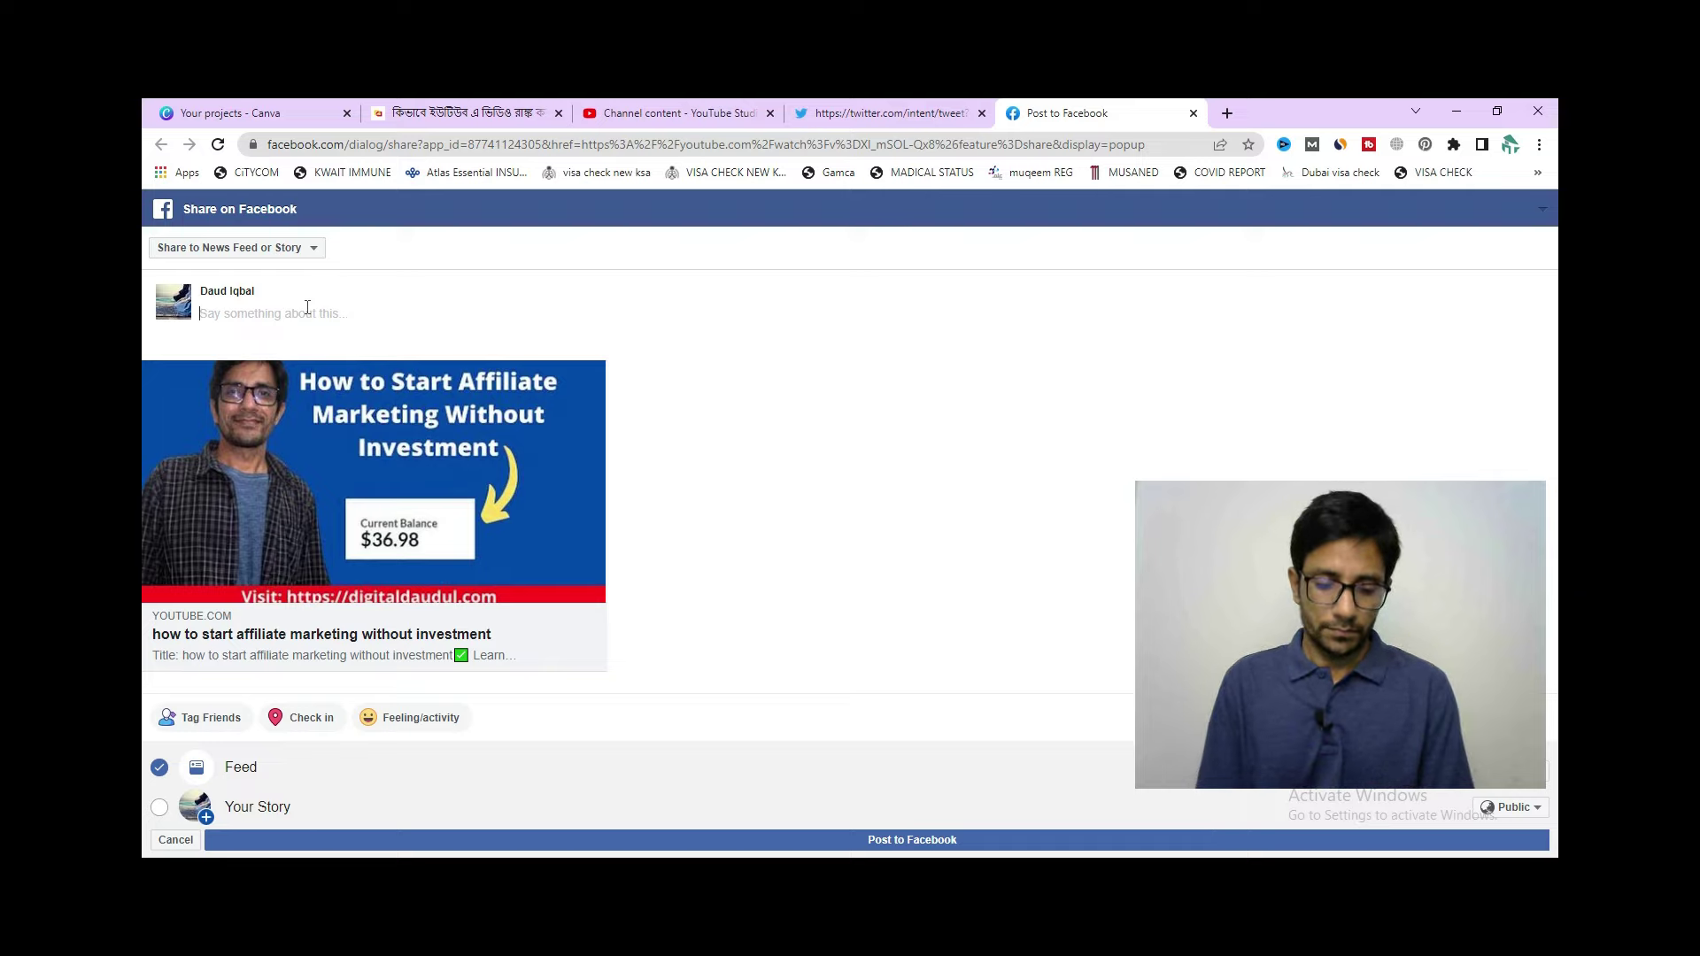
text(How to Start Affiliate Marketing Without Investment)
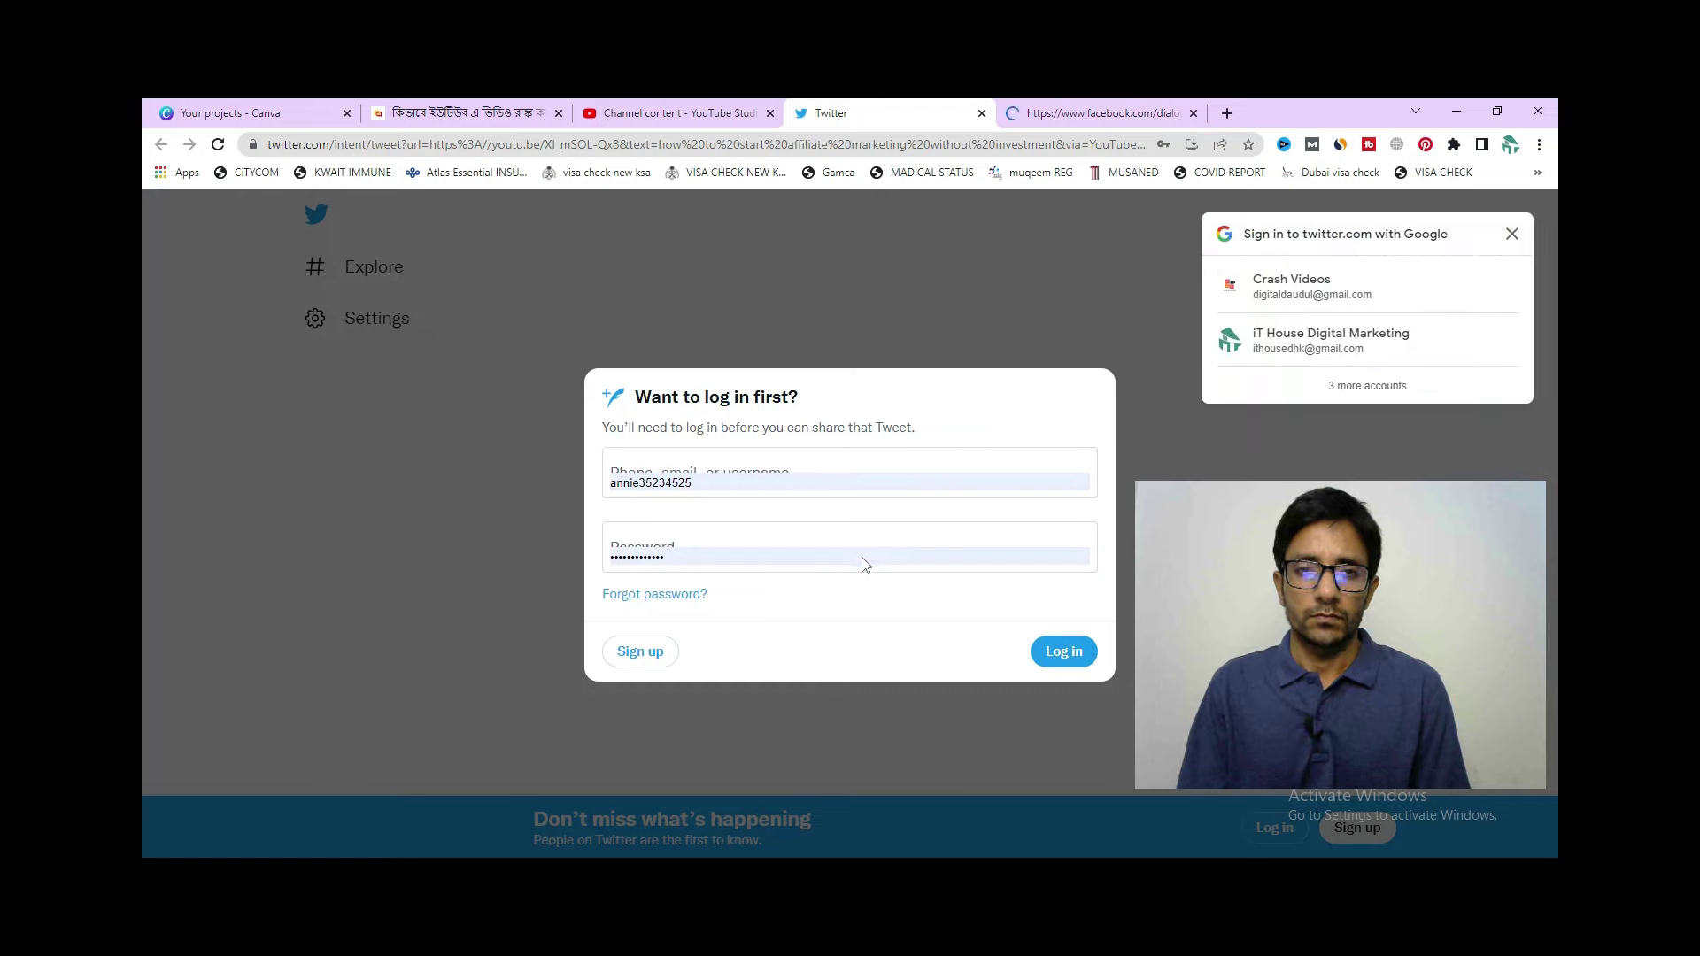
Log in to Twitter with the prefilled account credentials for sharing the video, and close the Twitter page
click(1055, 654)
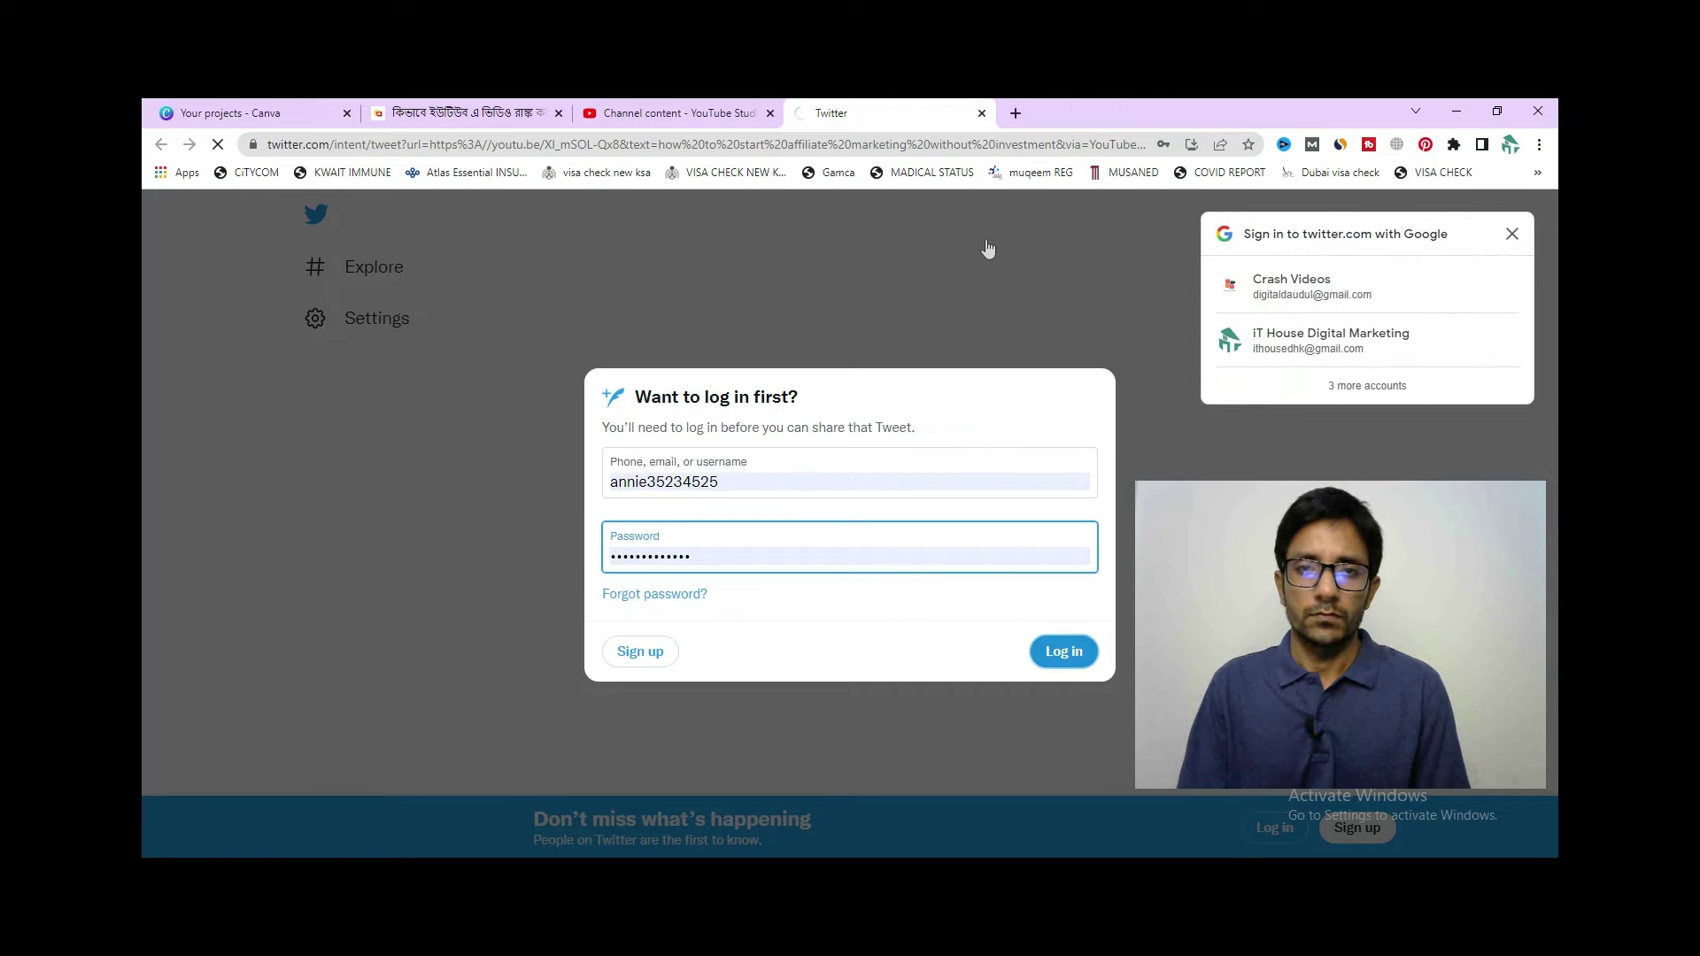
click(981, 115)
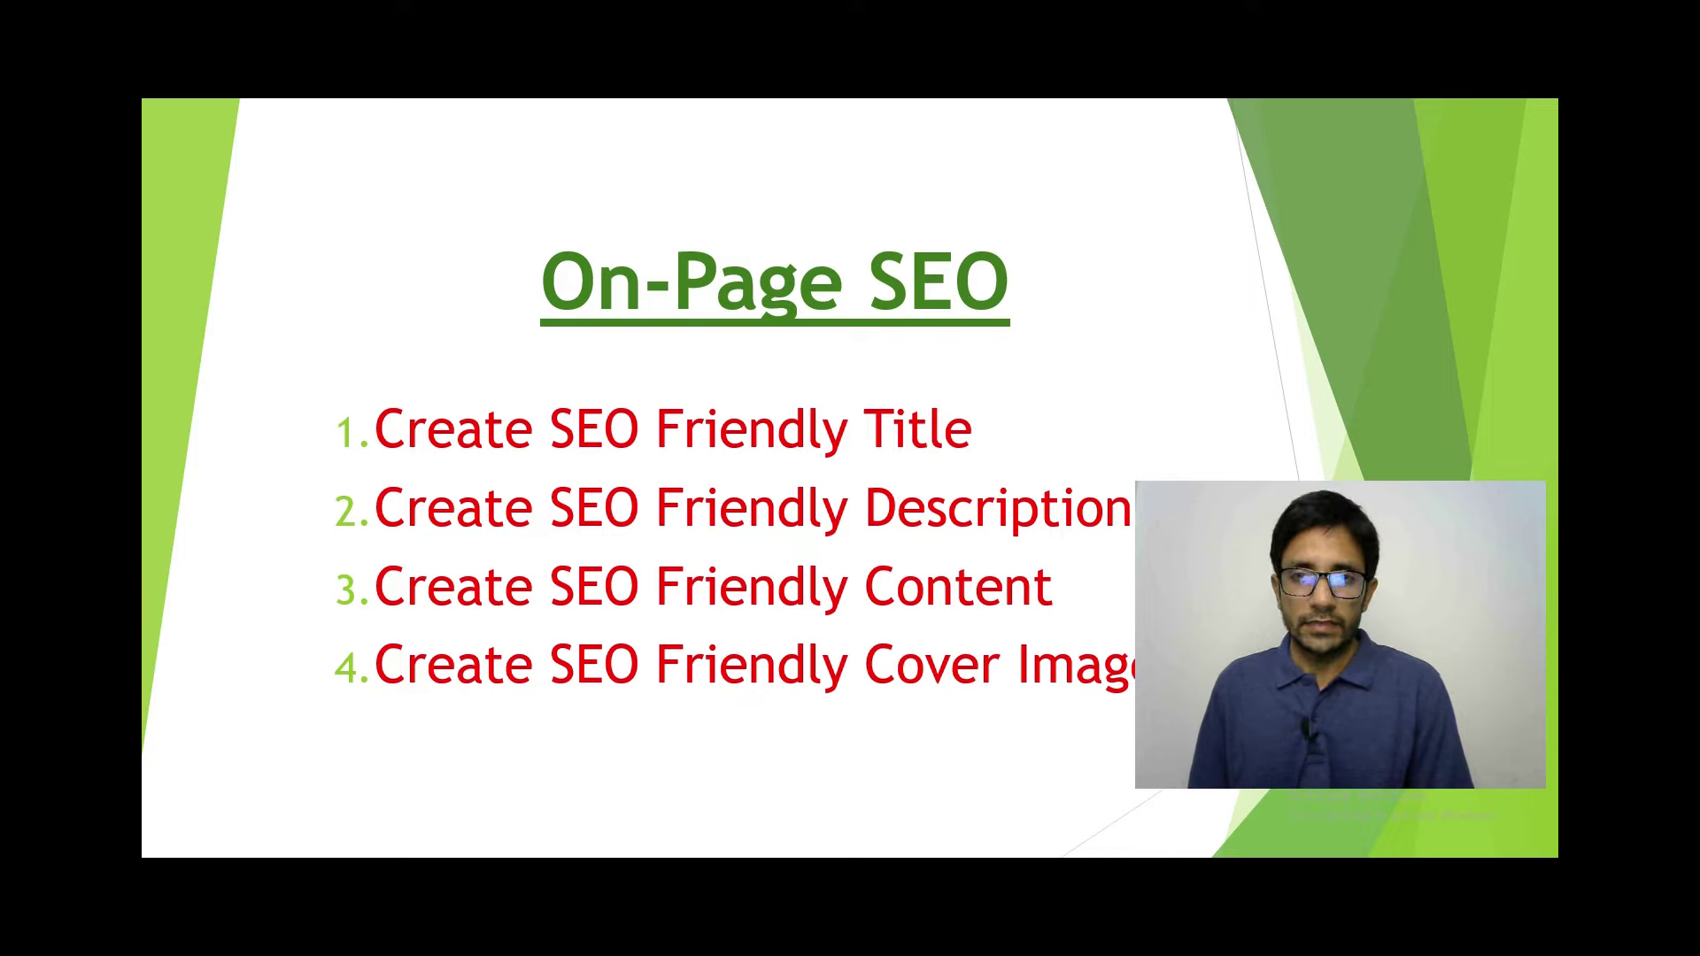
key(Right)
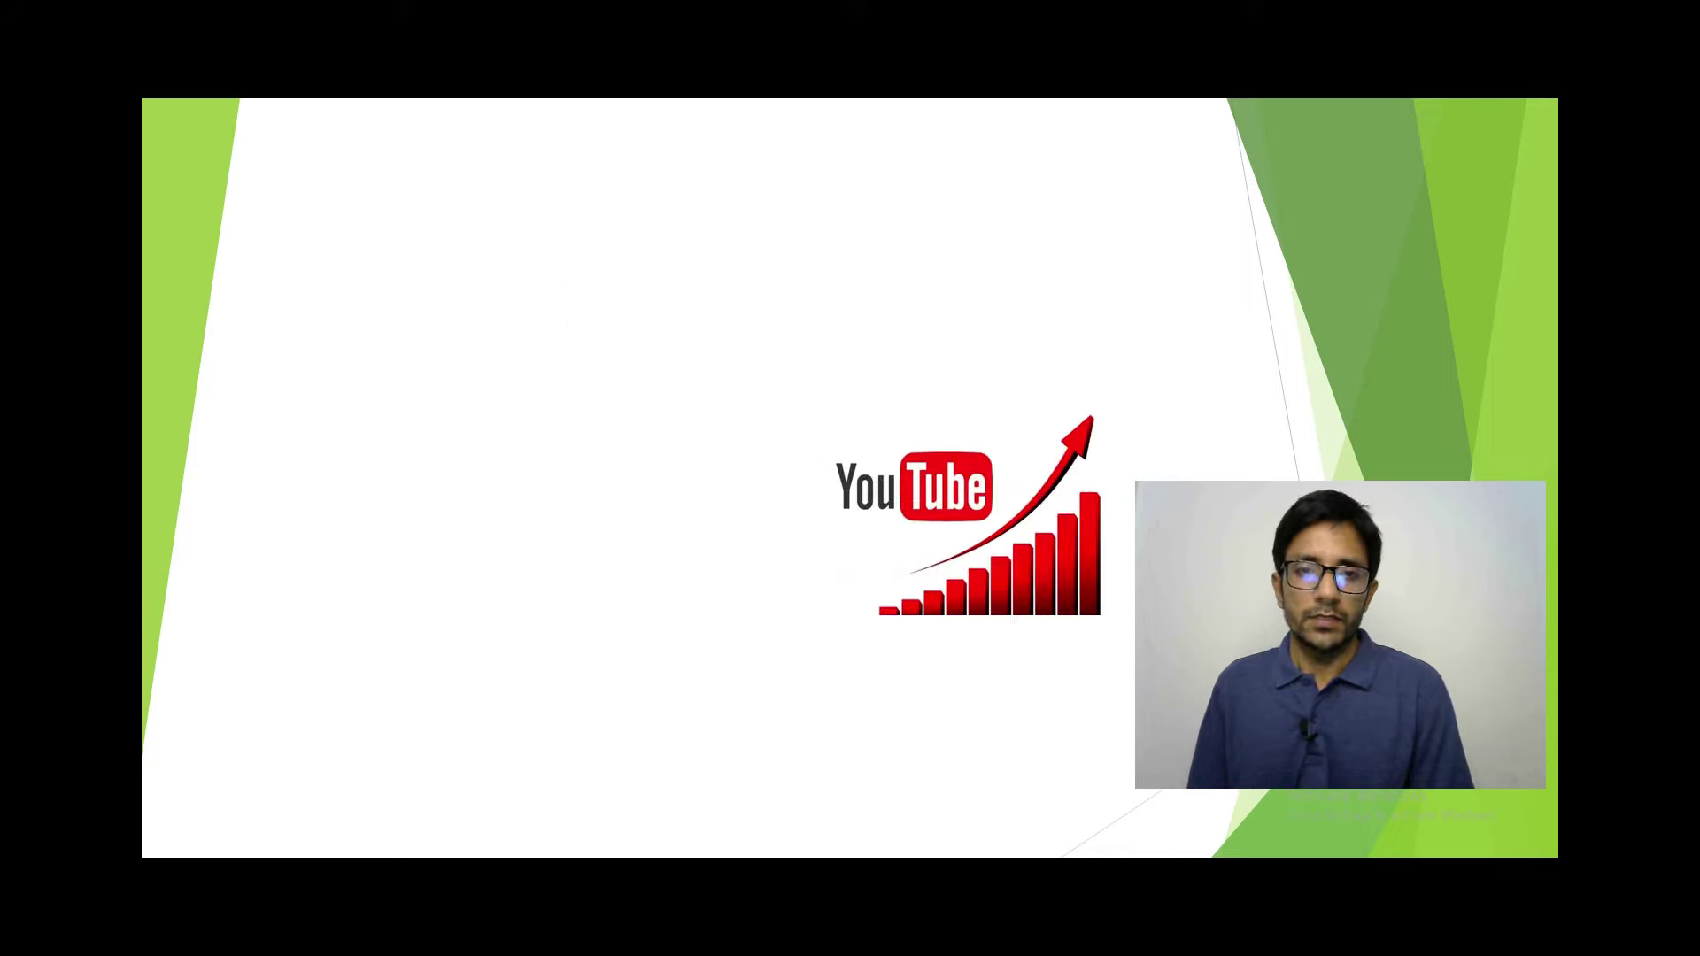